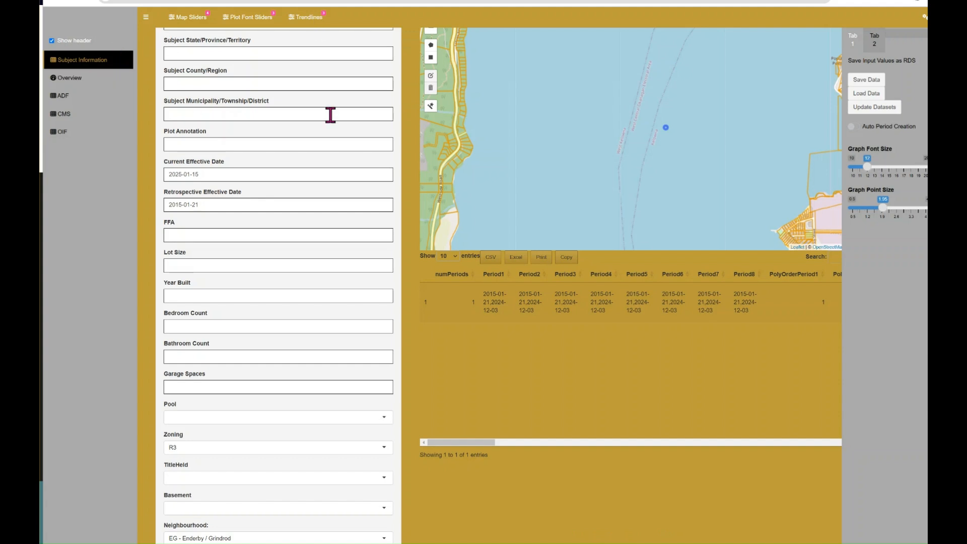
Step: Load the saved subject property data and check the subject's location on the Enderby map
{"action": "left_click", "coordinate": [862, 94]}
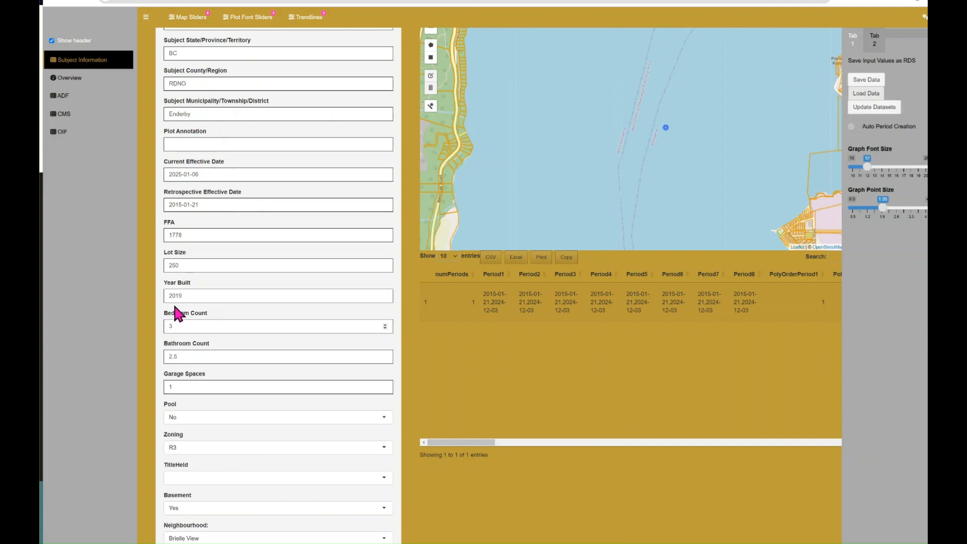
{"action": "scroll", "coordinate": [691, 131], "scroll_direction": "up", "scroll_amount": 3}
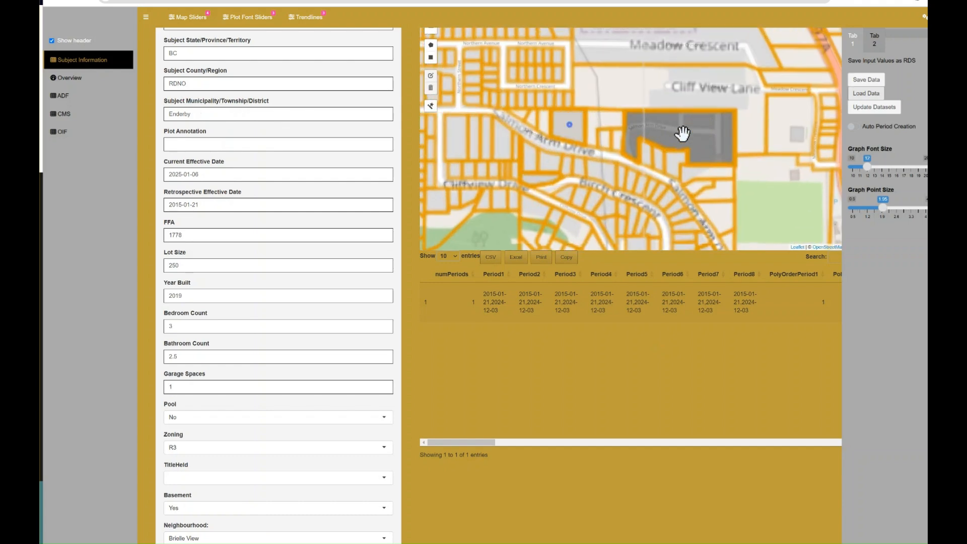
{"action": "scroll", "coordinate": [574, 126], "scroll_direction": "down", "scroll_amount": 3}
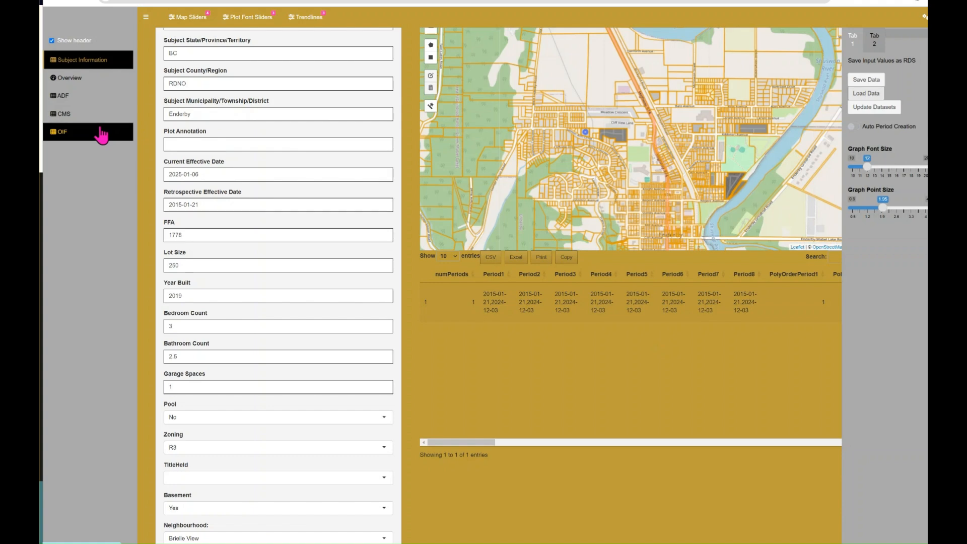
Step: Review the Overview market statistics charts, including sales-to-asking ratio, monthly volumes and median prices
{"action": "left_click", "coordinate": [96, 81]}
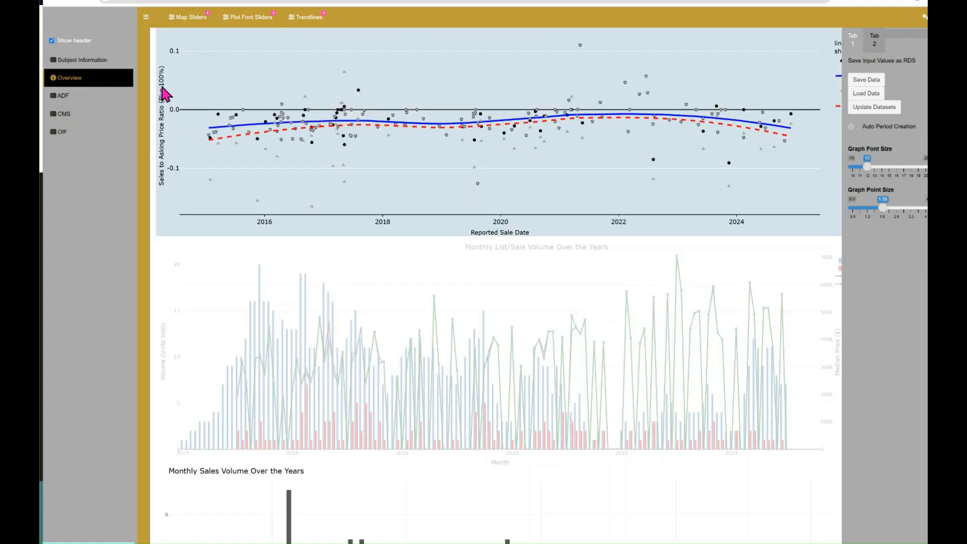
{"action": "scroll", "coordinate": [184, 317], "scroll_direction": "down", "scroll_amount": 5}
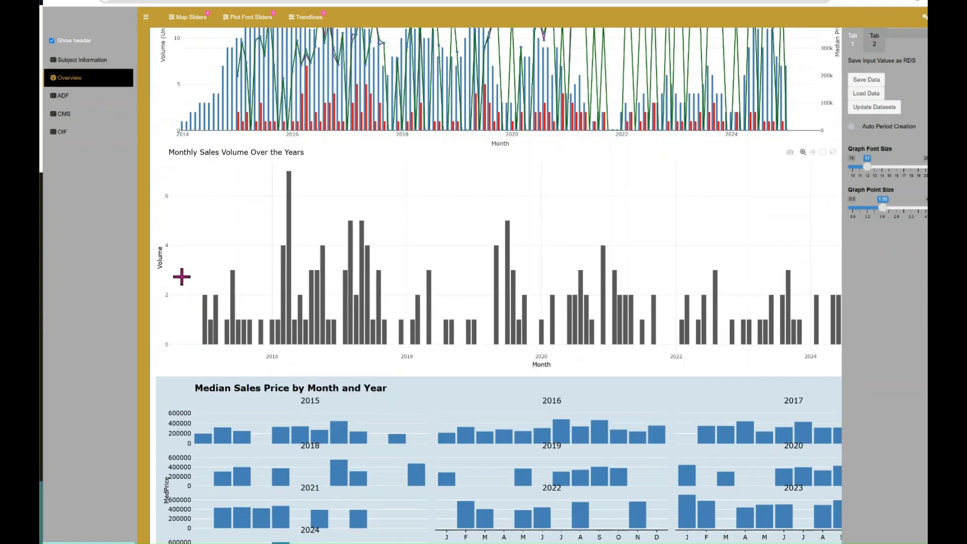
{"action": "scroll", "coordinate": [182, 303], "scroll_direction": "up", "scroll_amount": 7}
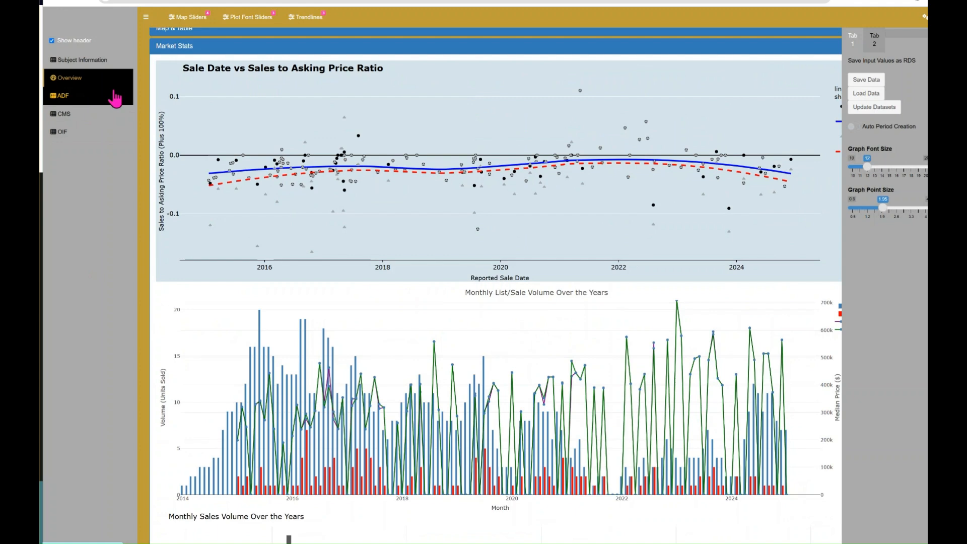
Step: Open the OIF page and examine the sale locations around Enderby and Armstrong on its map
{"action": "left_click", "coordinate": [106, 132]}
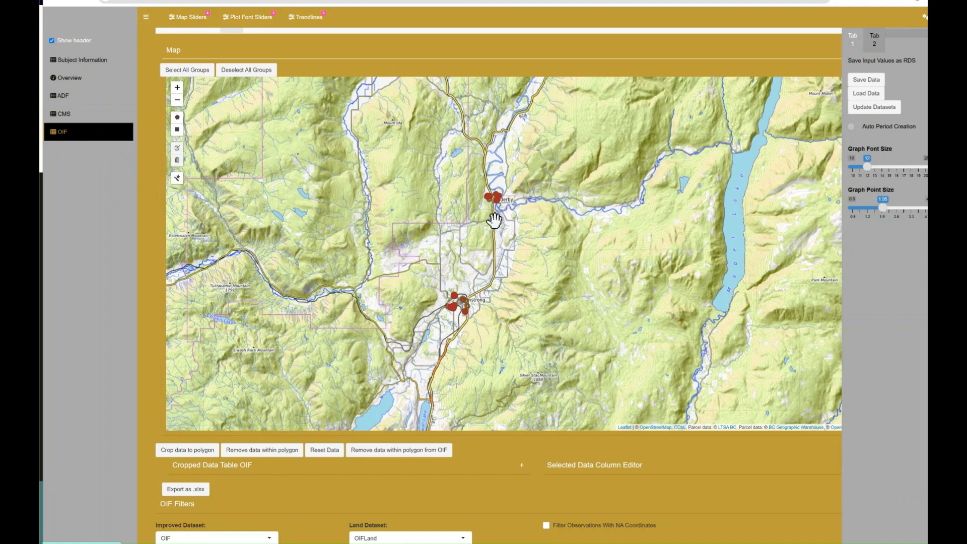
{"action": "scroll", "coordinate": [494, 207], "scroll_direction": "up", "scroll_amount": 1}
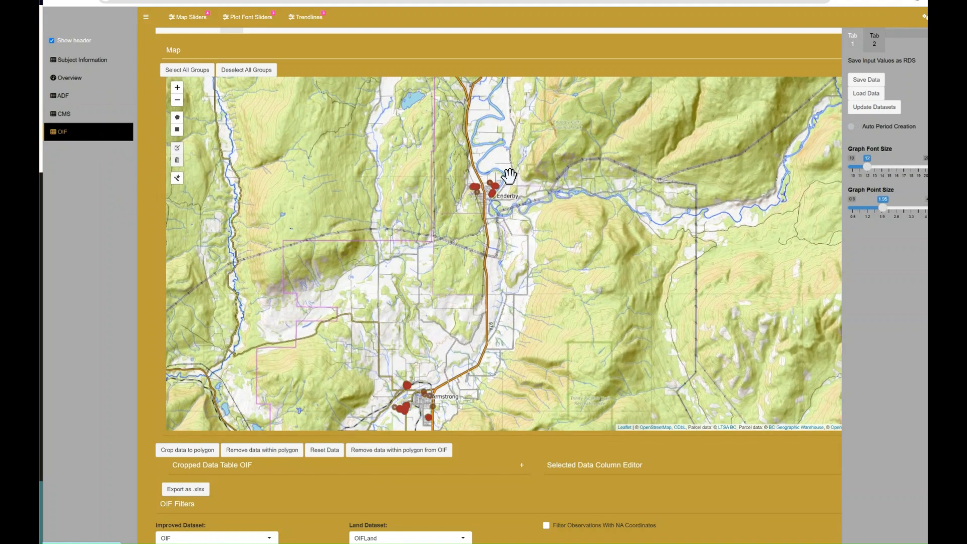
{"action": "scroll", "coordinate": [492, 201], "scroll_direction": "up", "scroll_amount": 1}
{"action": "scroll", "coordinate": [490, 204], "scroll_direction": "down", "scroll_amount": 1}
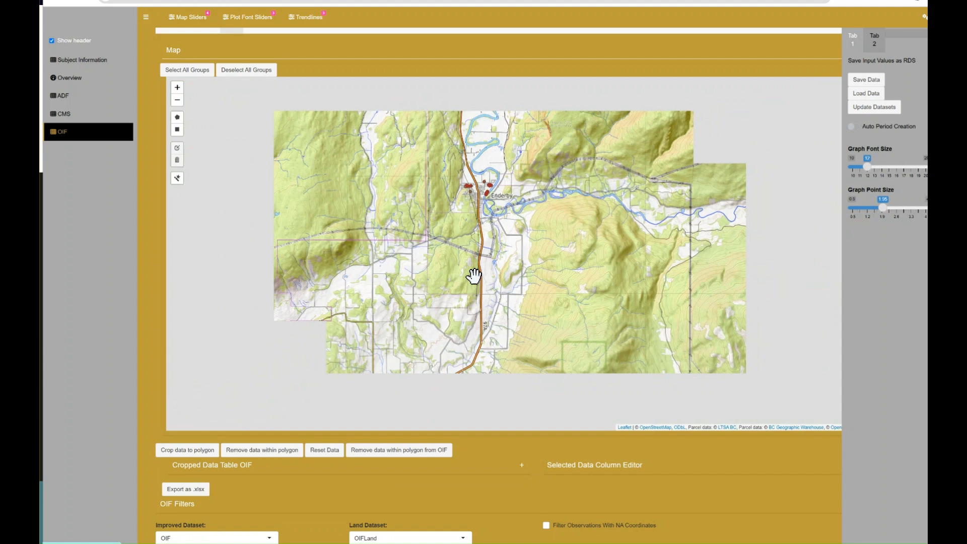
{"action": "left_click_drag", "start_coordinate": [473, 274], "coordinate": [478, 239]}
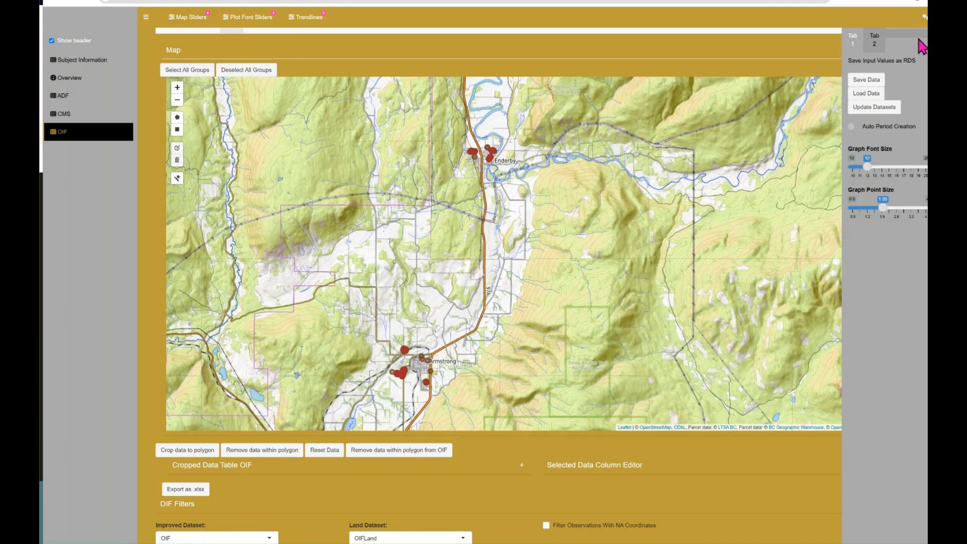
Step: Hide the data and graph settings sidebar and view the wider region on the OIF map
{"action": "left_click", "coordinate": [924, 16]}
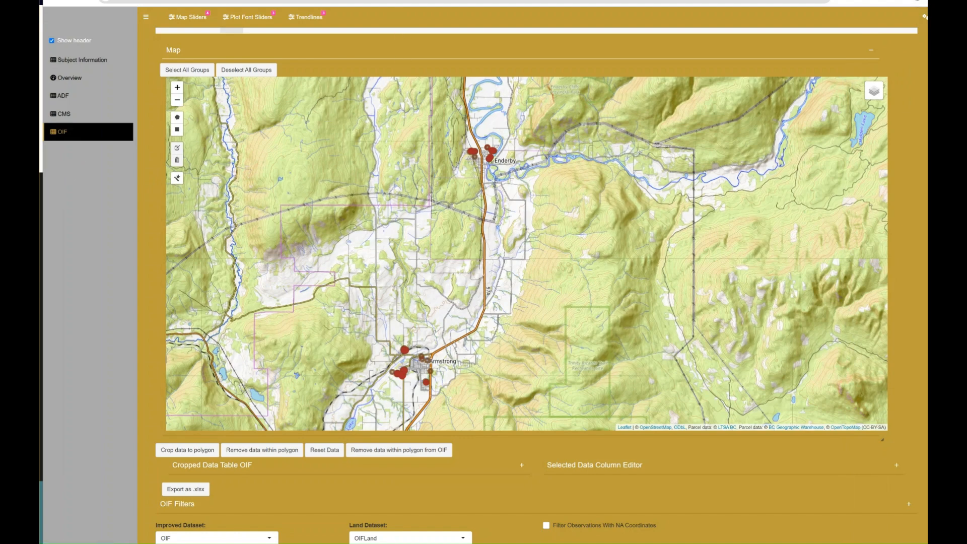
{"action": "scroll", "coordinate": [190, 131], "scroll_direction": "down", "scroll_amount": 1}
{"action": "left_click_drag", "start_coordinate": [339, 164], "coordinate": [431, 216]}
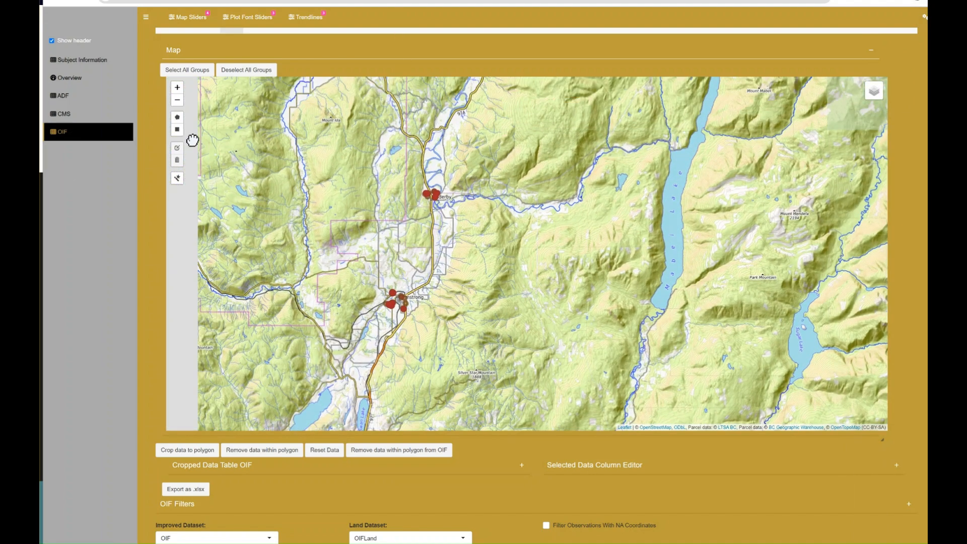
{"action": "scroll", "coordinate": [155, 145], "scroll_direction": "up", "scroll_amount": 1}
Step: Enlarge the page display and examine the Sales Over Time plot with its neighbourhood trendlines
{"action": "scroll", "coordinate": [150, 169], "scroll_direction": "down", "scroll_amount": 10}
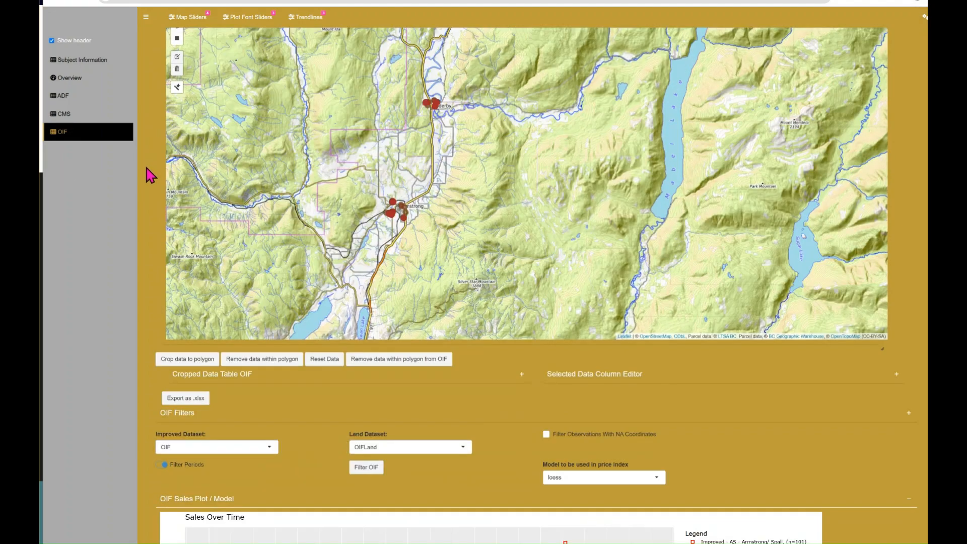
{"action": "scroll", "coordinate": [211, 146], "scroll_direction": "up", "scroll_amount": 1}
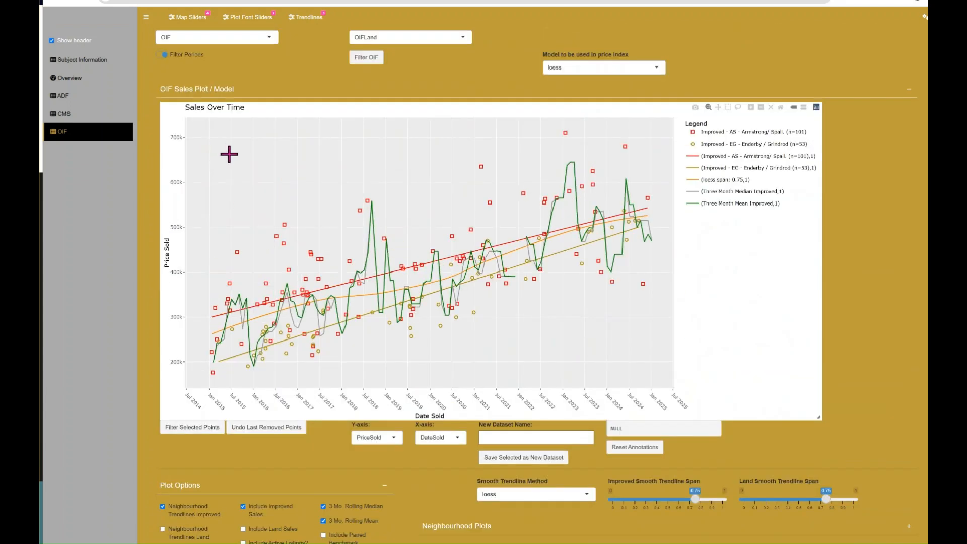
{"action": "key", "text": "ctrl+plus"}
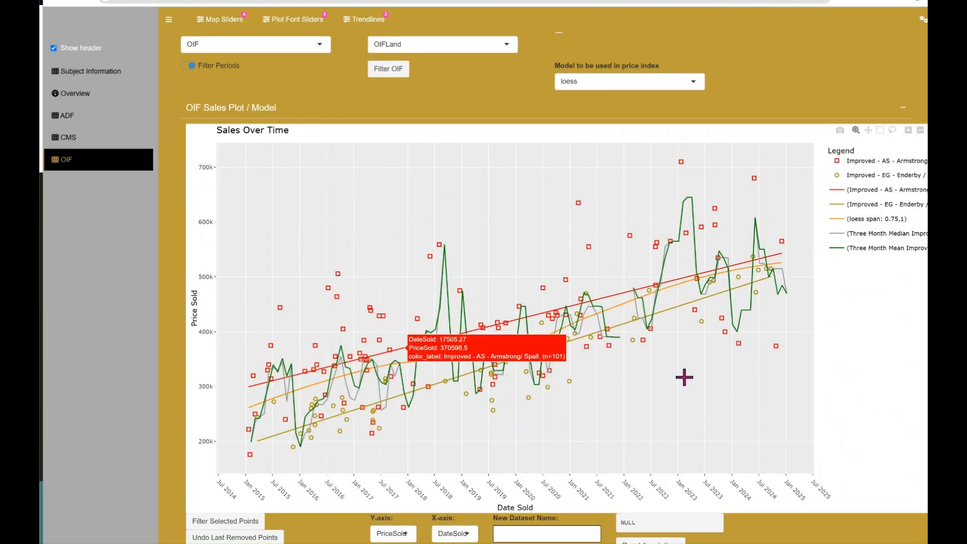
{"action": "left_click_drag", "start_coordinate": [312, 109], "coordinate": [338, 106]}
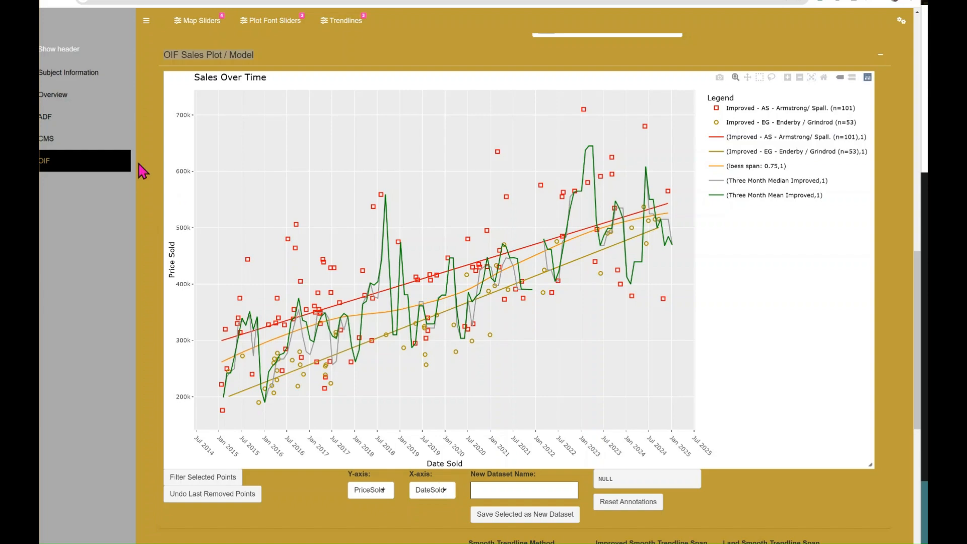
Step: Examine the individual sale clusters within Enderby on the OIF map at street level
{"action": "scroll", "coordinate": [161, 141], "scroll_direction": "up", "scroll_amount": 10}
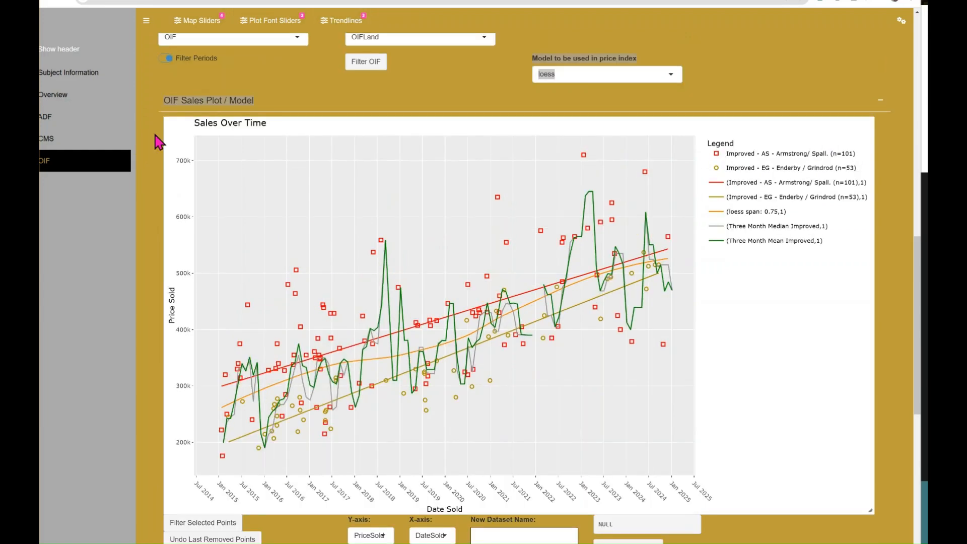
{"action": "scroll", "coordinate": [515, 79], "scroll_direction": "up", "scroll_amount": 2}
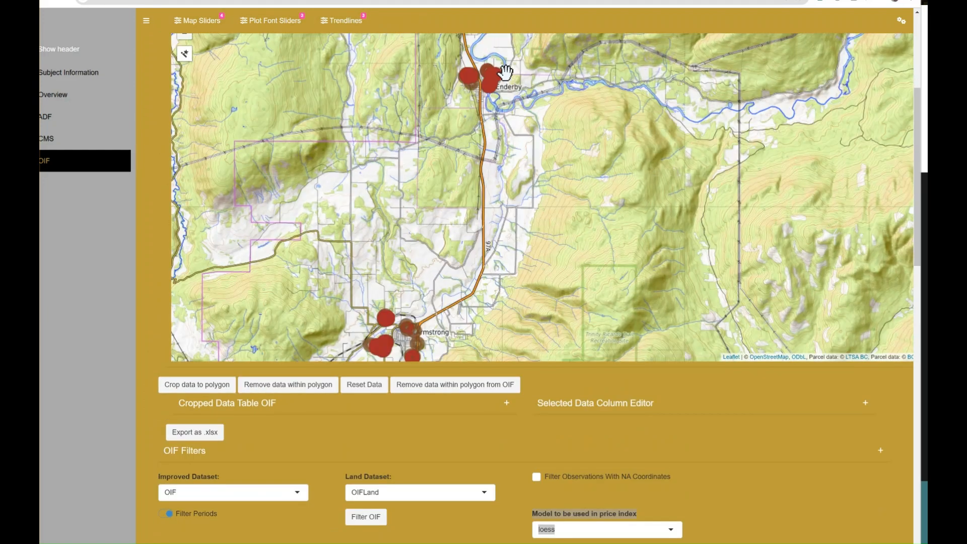
{"action": "scroll", "coordinate": [454, 90], "scroll_direction": "up", "scroll_amount": 1}
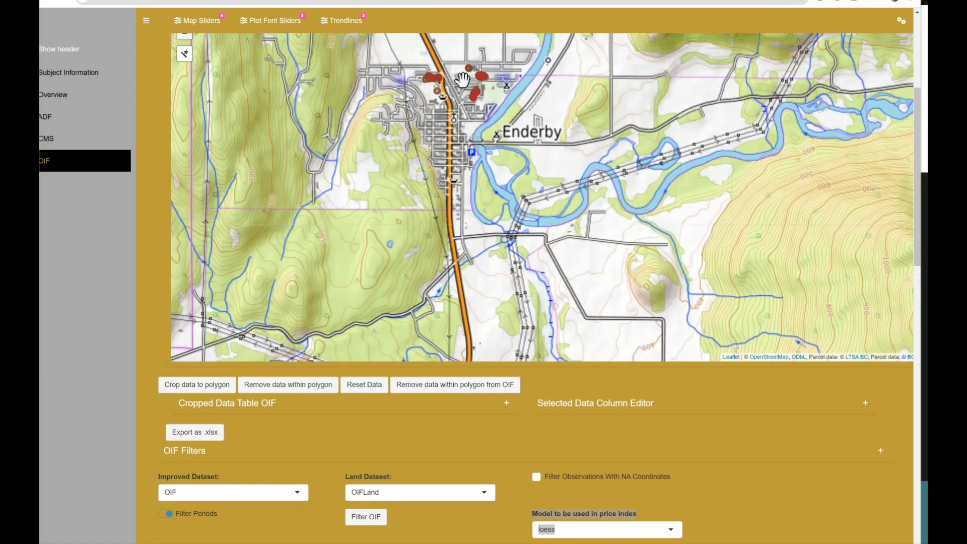
{"action": "scroll", "coordinate": [461, 122], "scroll_direction": "up", "scroll_amount": 1}
{"action": "left_click_drag", "start_coordinate": [458, 133], "coordinate": [445, 172]}
{"action": "scroll", "coordinate": [354, 126], "scroll_direction": "up", "scroll_amount": 1}
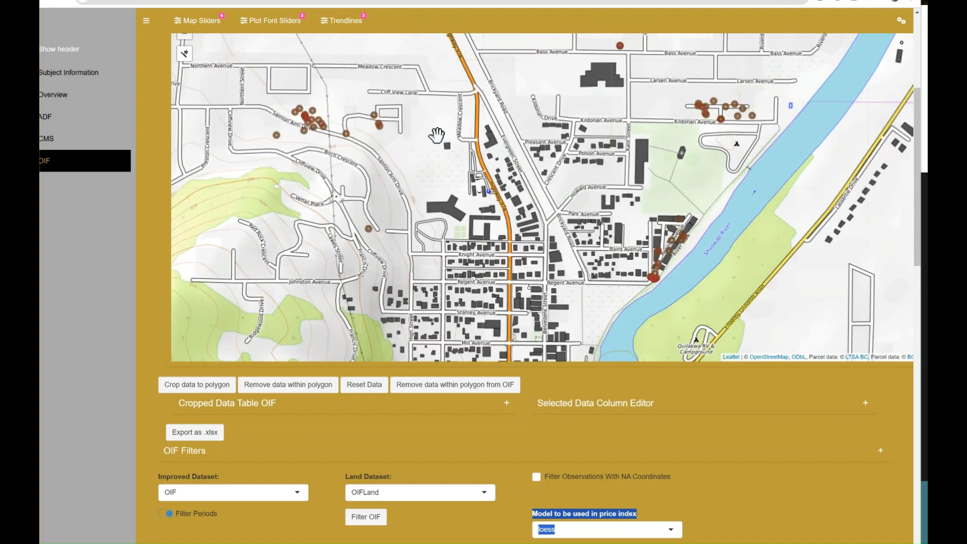
{"action": "left_click_drag", "start_coordinate": [767, 131], "coordinate": [703, 139]}
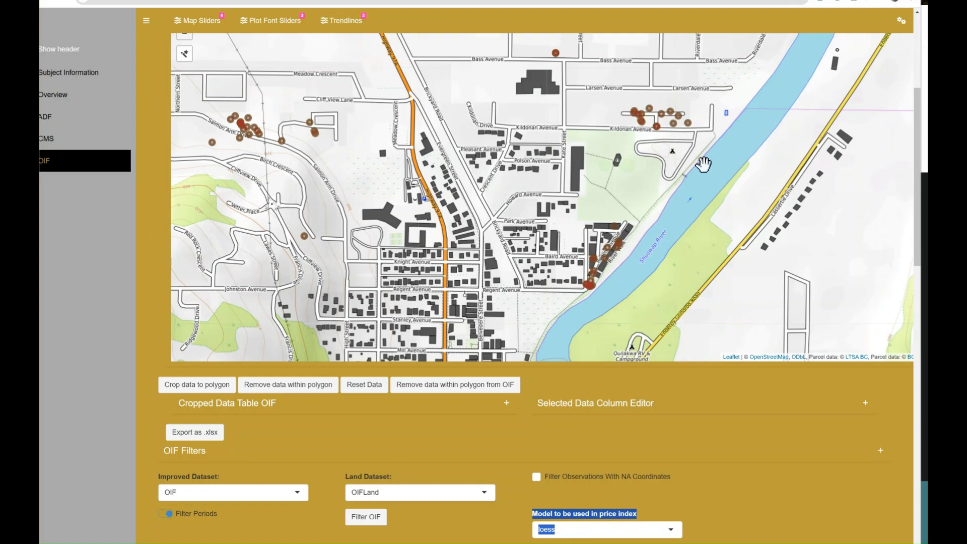
{"action": "left_click_drag", "start_coordinate": [571, 279], "coordinate": [619, 197]}
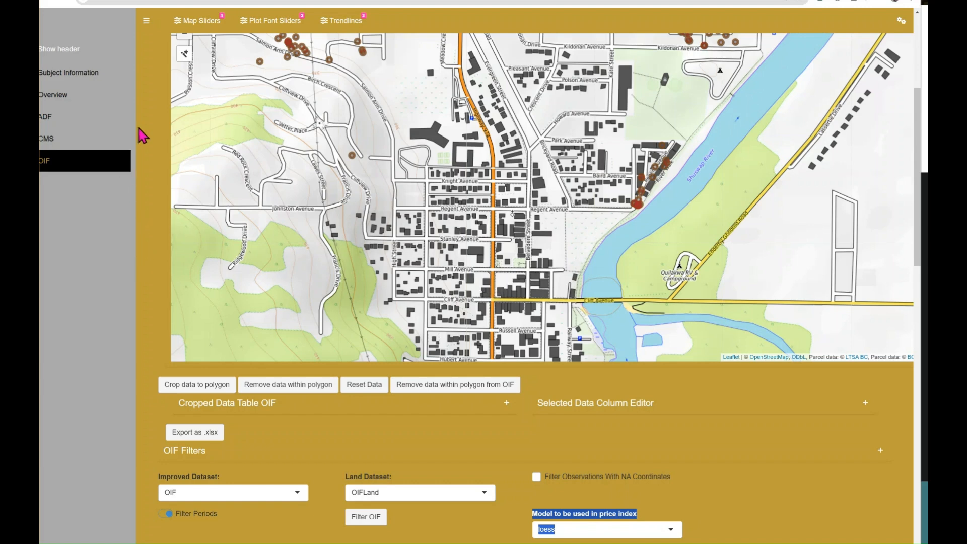
Step: Compare the Enderby sale locations with those around Armstrong on the OIF map
{"action": "scroll", "coordinate": [141, 135], "scroll_direction": "down", "scroll_amount": 1}
{"action": "scroll", "coordinate": [374, 156], "scroll_direction": "down", "scroll_amount": 1}
{"action": "scroll", "coordinate": [390, 181], "scroll_direction": "down", "scroll_amount": 1}
{"action": "left_click_drag", "start_coordinate": [389, 208], "coordinate": [475, 117]}
{"action": "scroll", "coordinate": [422, 180], "scroll_direction": "down", "scroll_amount": 1}
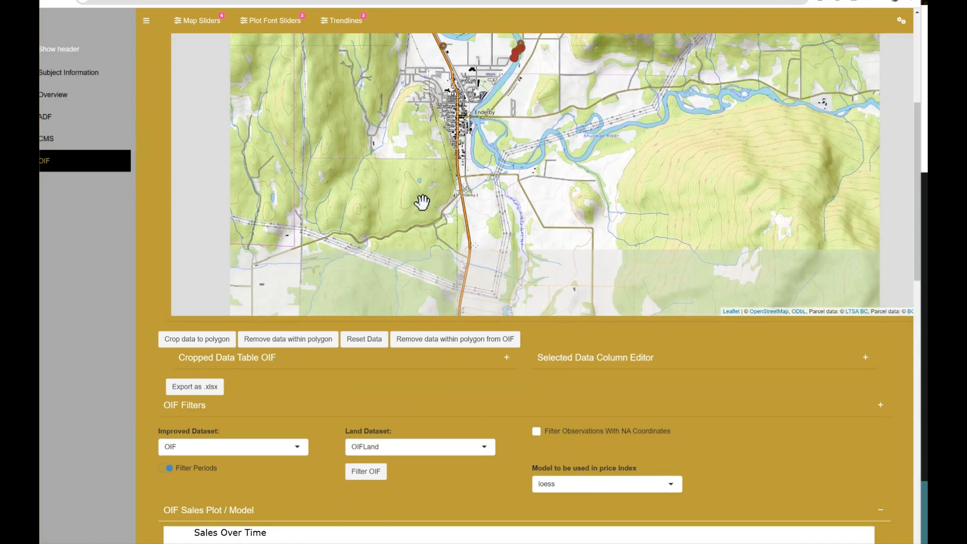
{"action": "left_click_drag", "start_coordinate": [441, 177], "coordinate": [434, 146]}
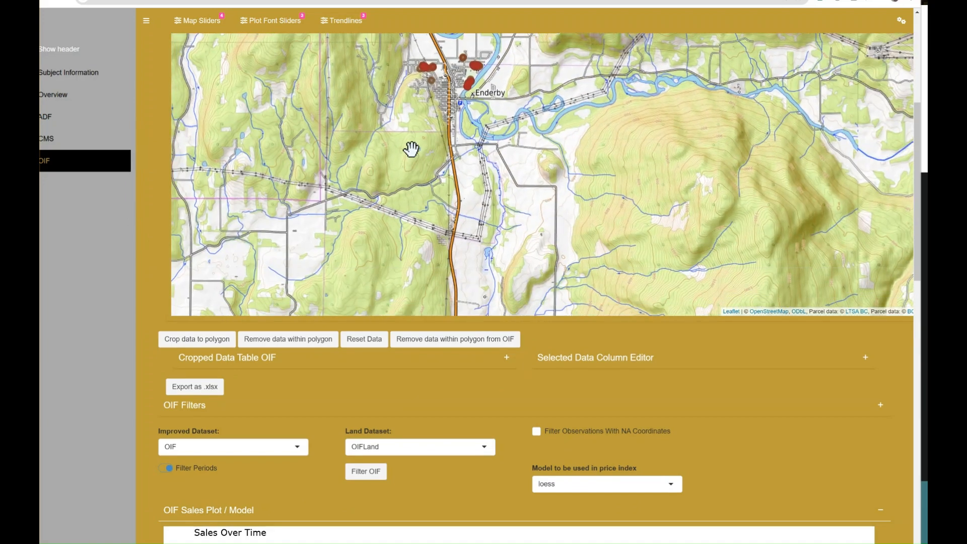
{"action": "scroll", "coordinate": [409, 156], "scroll_direction": "down", "scroll_amount": 1}
{"action": "left_click_drag", "start_coordinate": [436, 188], "coordinate": [418, 112]}
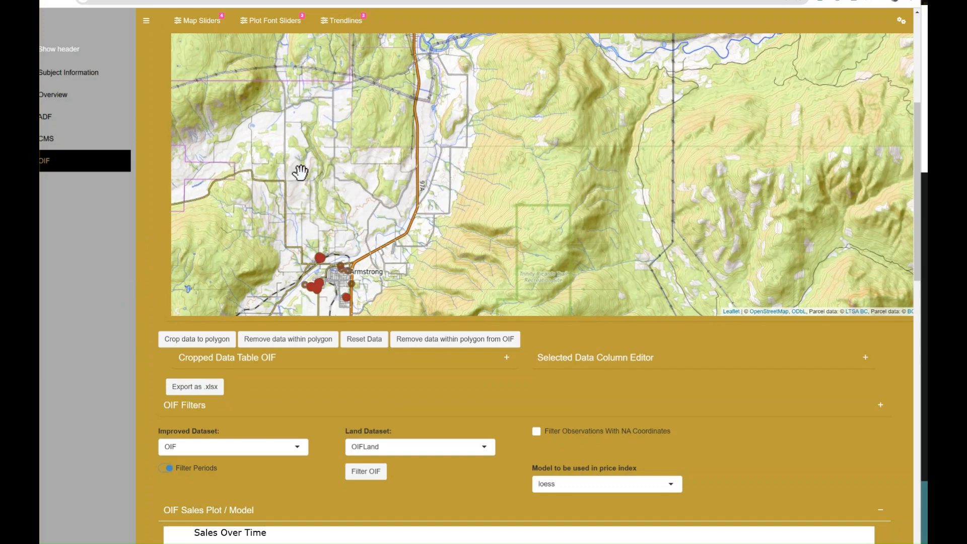
Step: Draw a rectangle on the map around the sales cluster on Enderby's west side
{"action": "left_click_drag", "start_coordinate": [389, 116], "coordinate": [354, 261]}
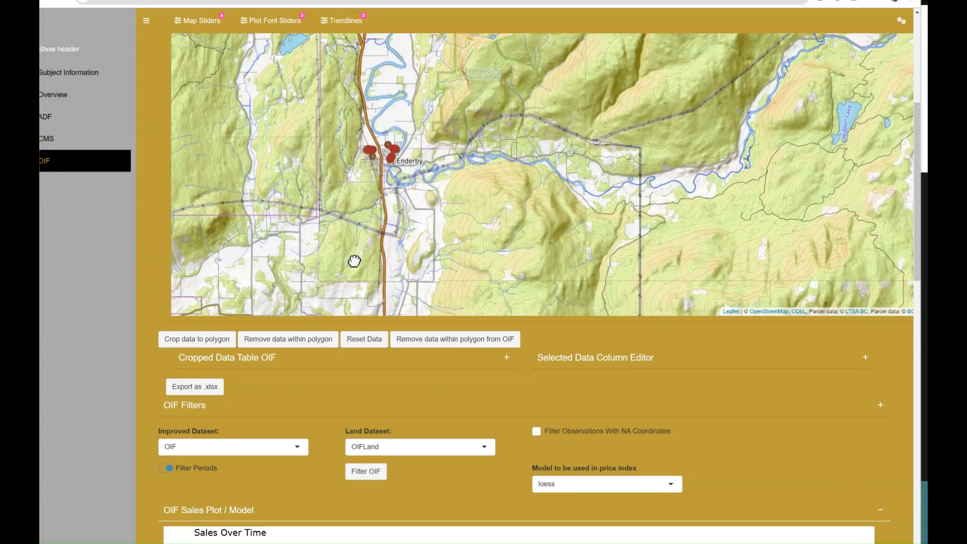
{"action": "scroll", "coordinate": [372, 160], "scroll_direction": "up", "scroll_amount": 1}
{"action": "scroll", "coordinate": [367, 160], "scroll_direction": "up", "scroll_amount": 1}
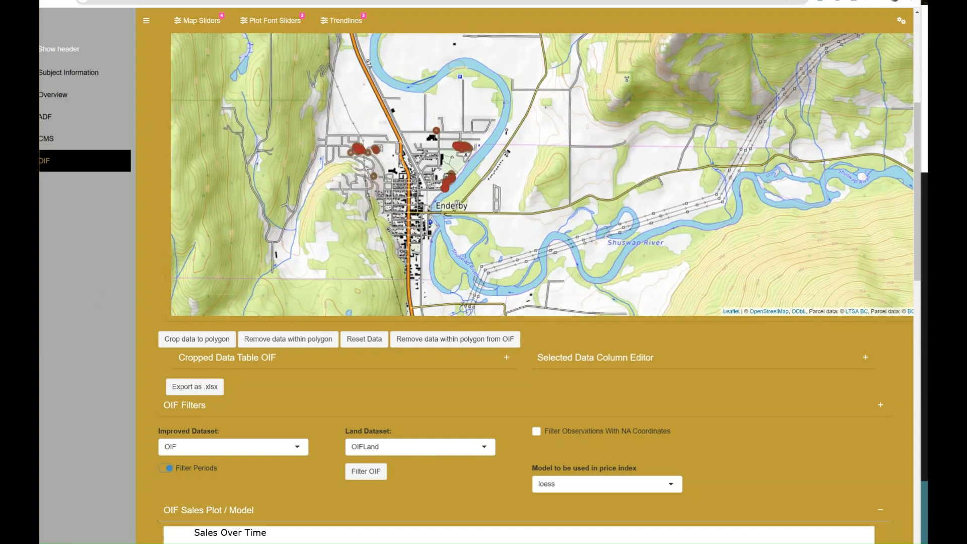
{"action": "scroll", "coordinate": [146, 106], "scroll_direction": "up", "scroll_amount": 1}
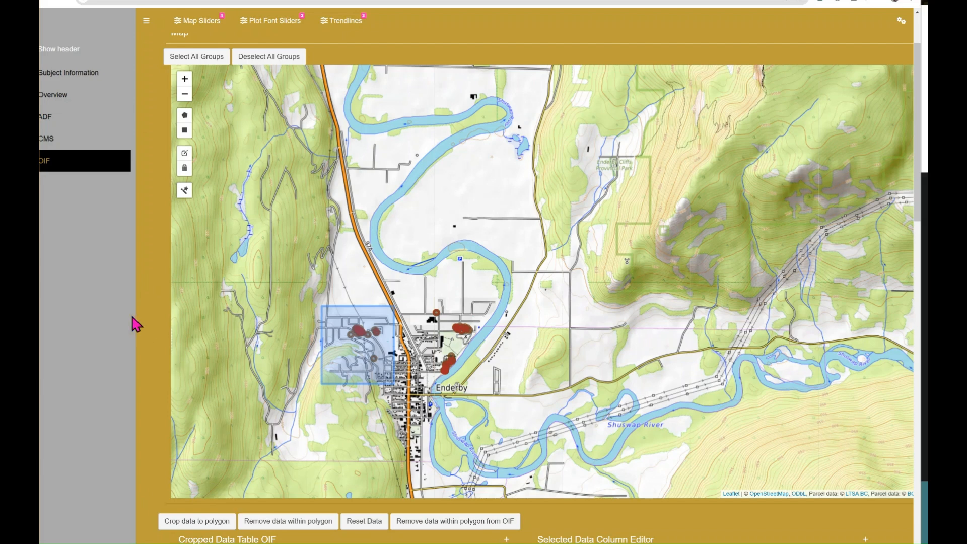
{"action": "scroll", "coordinate": [135, 323], "scroll_direction": "down", "scroll_amount": 1}
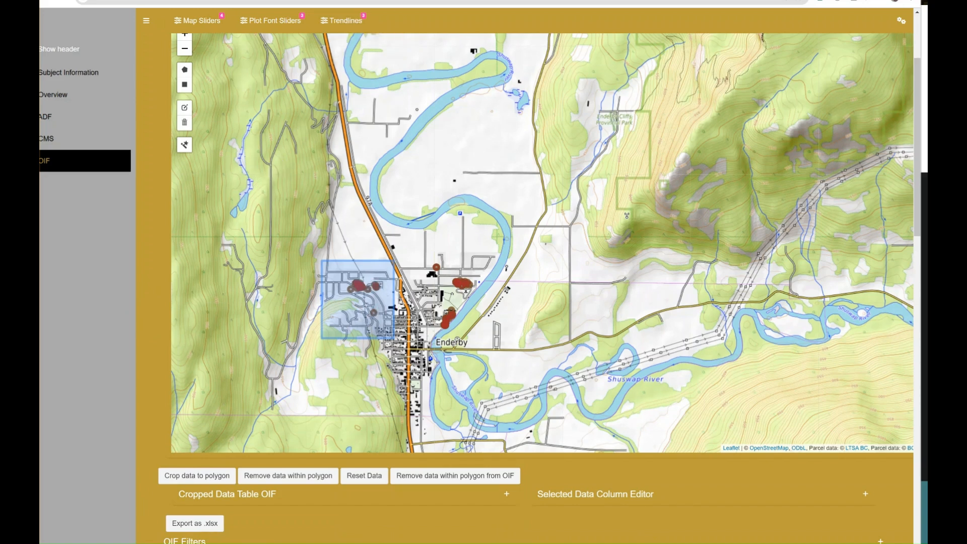
Step: Lasso-select the high-priced Armstrong/Spall. sales above the trendlines in the Sales Over Time plot
{"action": "scroll", "coordinate": [141, 184], "scroll_direction": "down", "scroll_amount": 10}
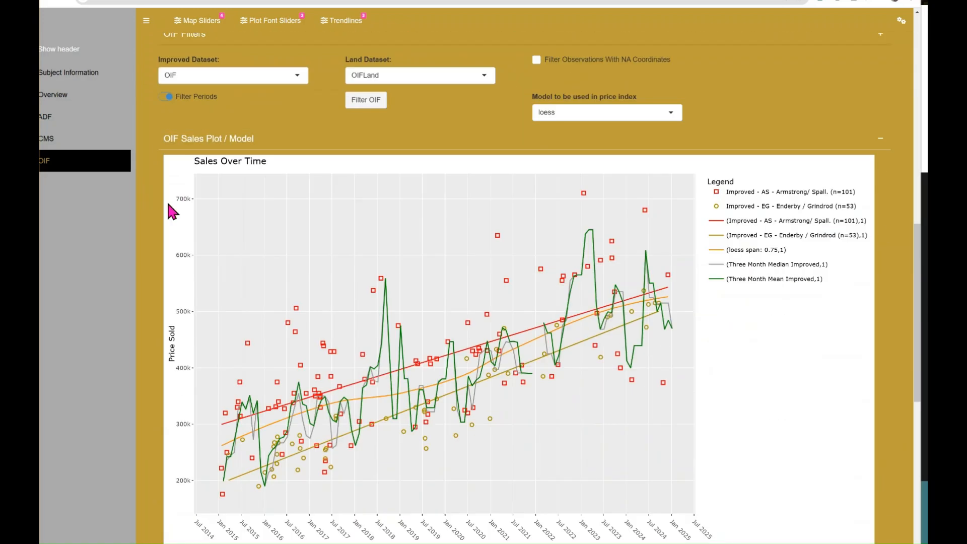
{"action": "left_click", "coordinate": [772, 162]}
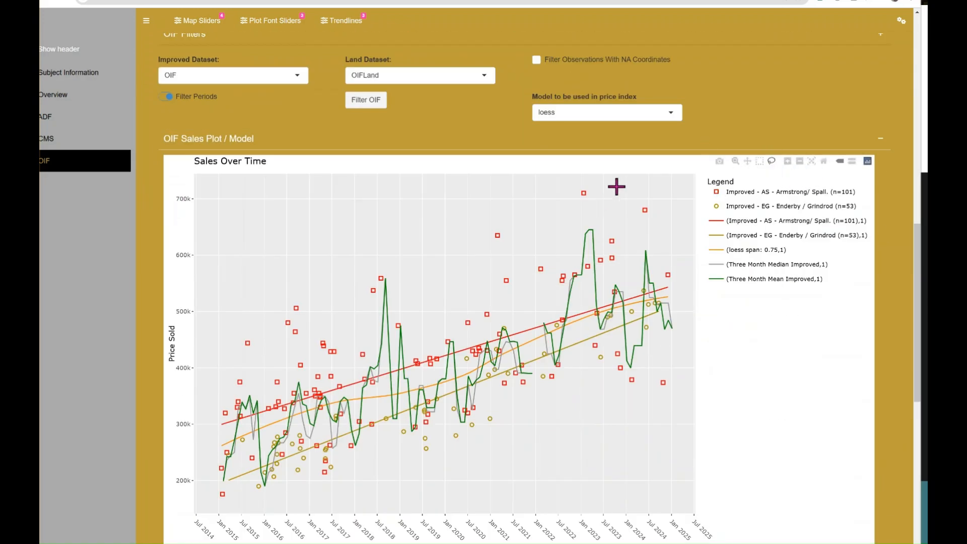
{"action": "mouse_move", "coordinate": [655, 180]}
{"action": "left_mouse_down"}
{"action": "mouse_move", "coordinate": [369, 213]}
{"action": "mouse_move", "coordinate": [226, 334]}
{"action": "mouse_move", "coordinate": [433, 304]}
{"action": "mouse_move", "coordinate": [639, 190]}
{"action": "left_mouse_up"}
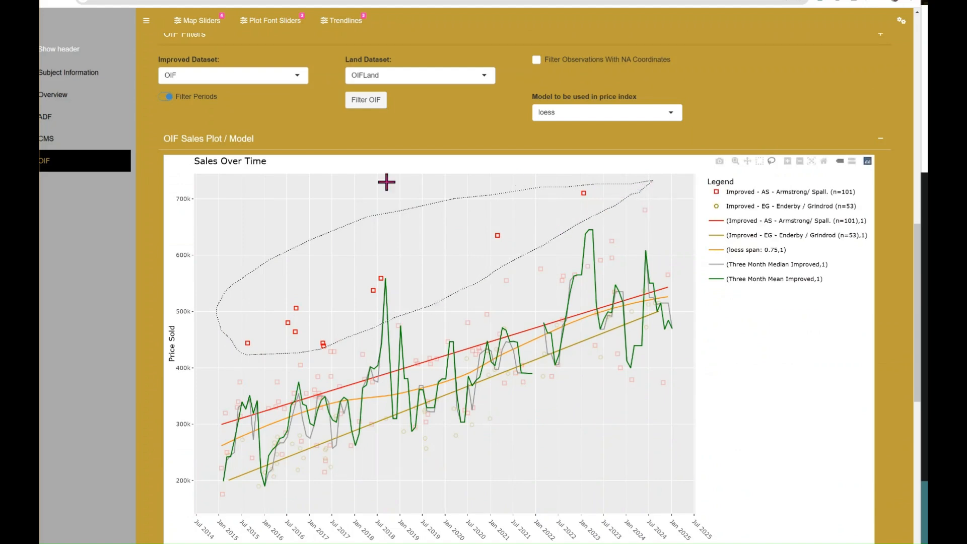
Step: Deselect all layer groups on the OIF map and turn on only the Base Map layer
{"action": "scroll", "coordinate": [146, 210], "scroll_direction": "up", "scroll_amount": 8}
{"action": "scroll", "coordinate": [141, 207], "scroll_direction": "up", "scroll_amount": 3}
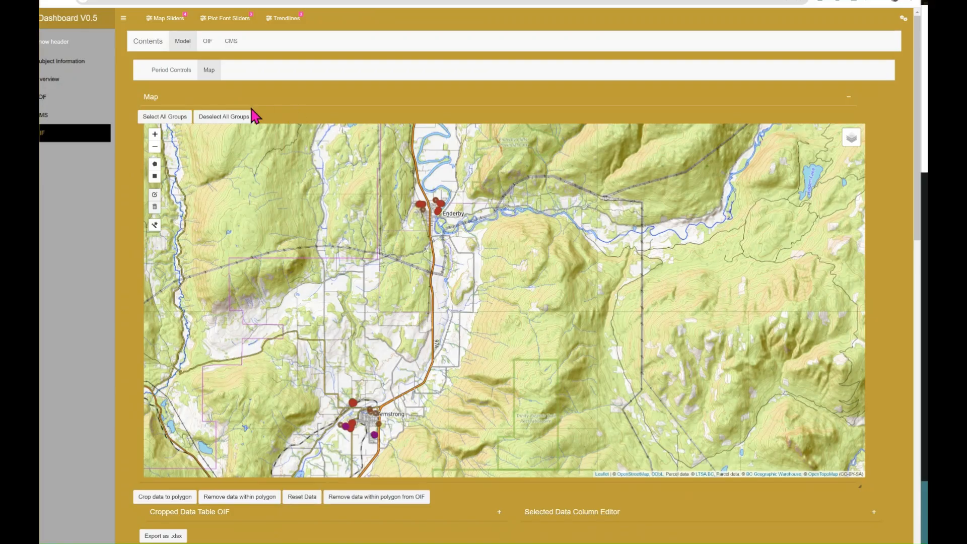
{"action": "left_click", "coordinate": [218, 118]}
{"action": "left_click", "coordinate": [857, 133]}
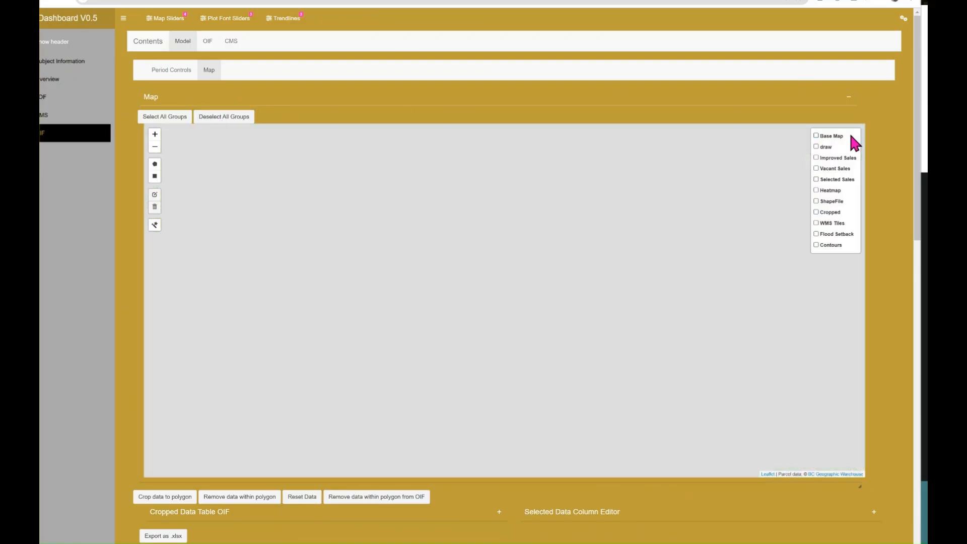
{"action": "left_click", "coordinate": [858, 133]}
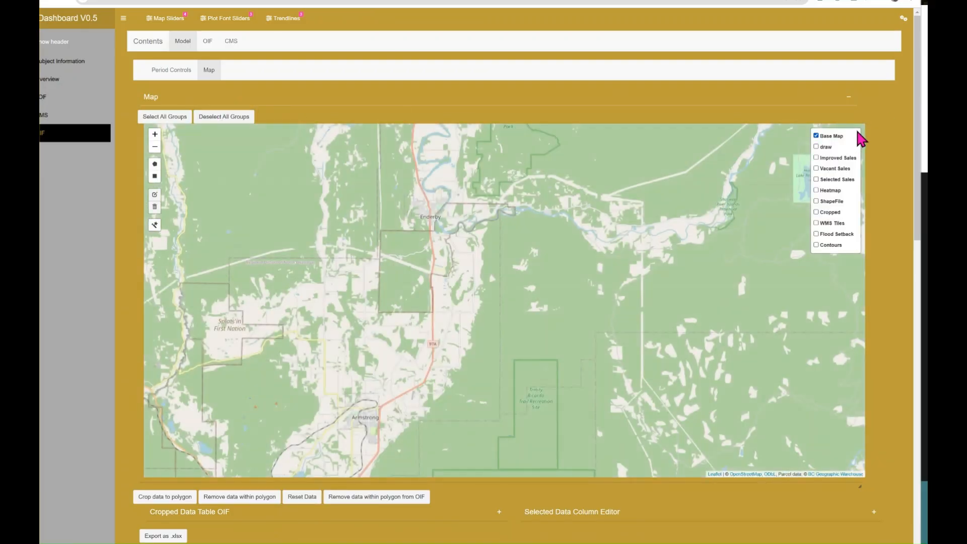
Step: Turn on the Selected Sales layer and locate the selected sales around Armstrong on the map
{"action": "left_click", "coordinate": [818, 180]}
{"action": "left_click_drag", "start_coordinate": [461, 361], "coordinate": [456, 318]}
{"action": "scroll", "coordinate": [455, 317], "scroll_direction": "down", "scroll_amount": 2}
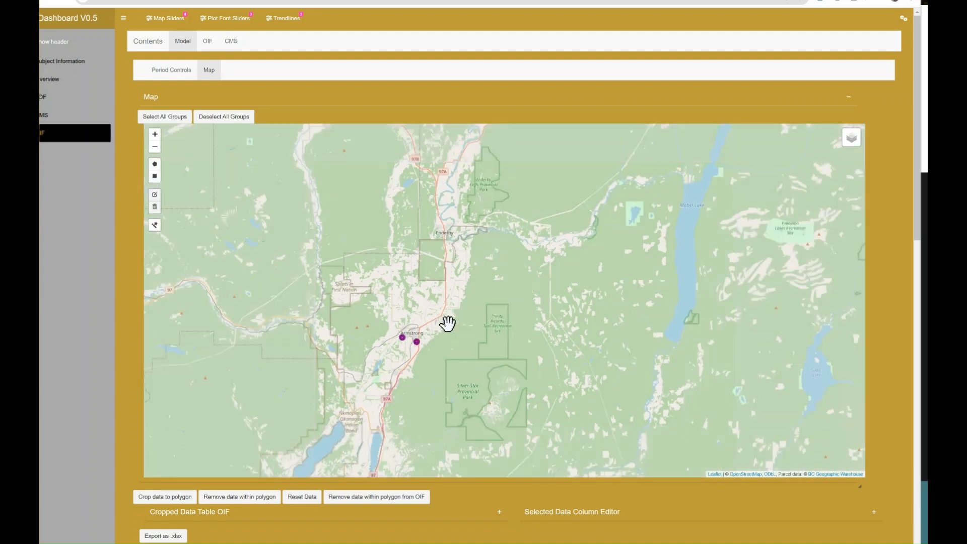
{"action": "scroll", "coordinate": [400, 378], "scroll_direction": "down", "scroll_amount": 1}
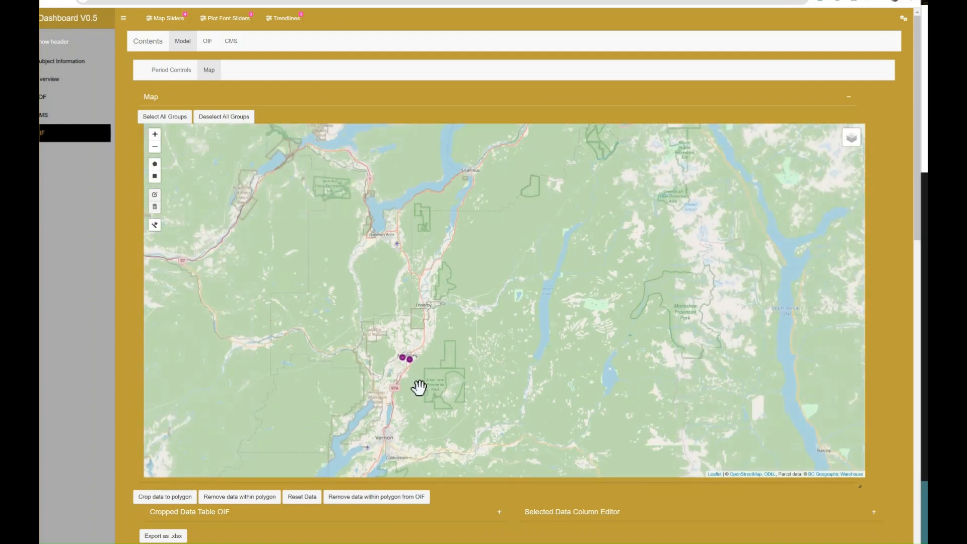
{"action": "scroll", "coordinate": [415, 379], "scroll_direction": "up", "scroll_amount": 1}
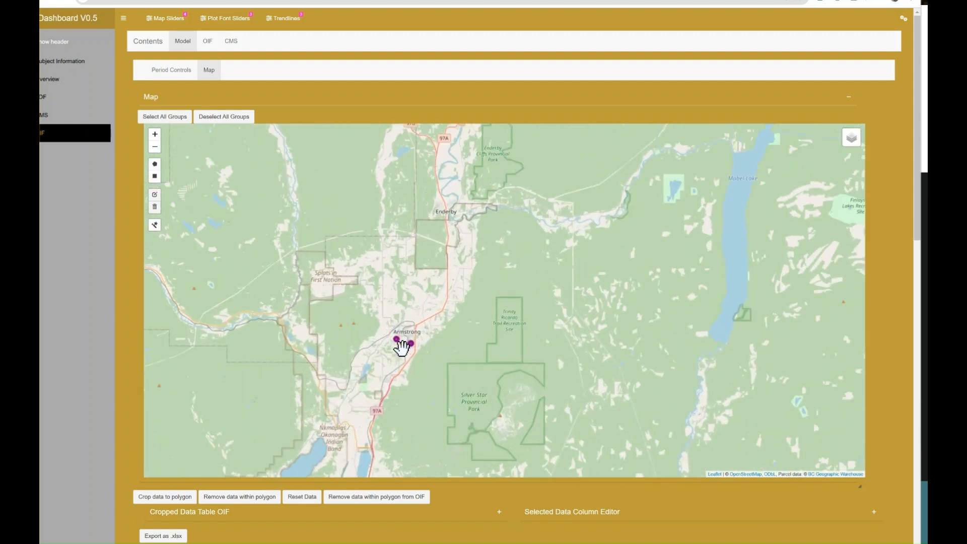
{"action": "scroll", "coordinate": [402, 346], "scroll_direction": "up", "scroll_amount": 3}
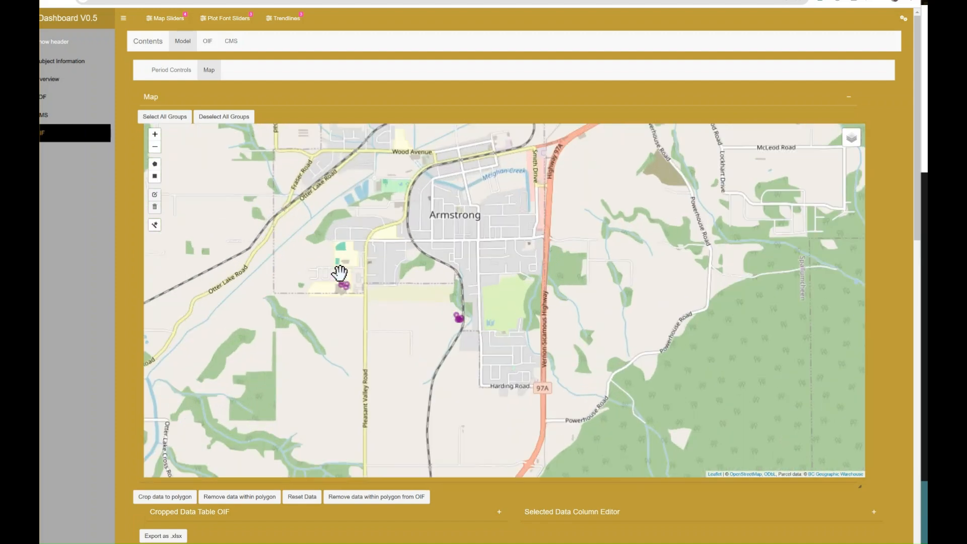
Step: Examine the selected sales clusters near Royal York Golf Club and Patten Drive in Armstrong
{"action": "scroll", "coordinate": [340, 273], "scroll_direction": "up", "scroll_amount": 1}
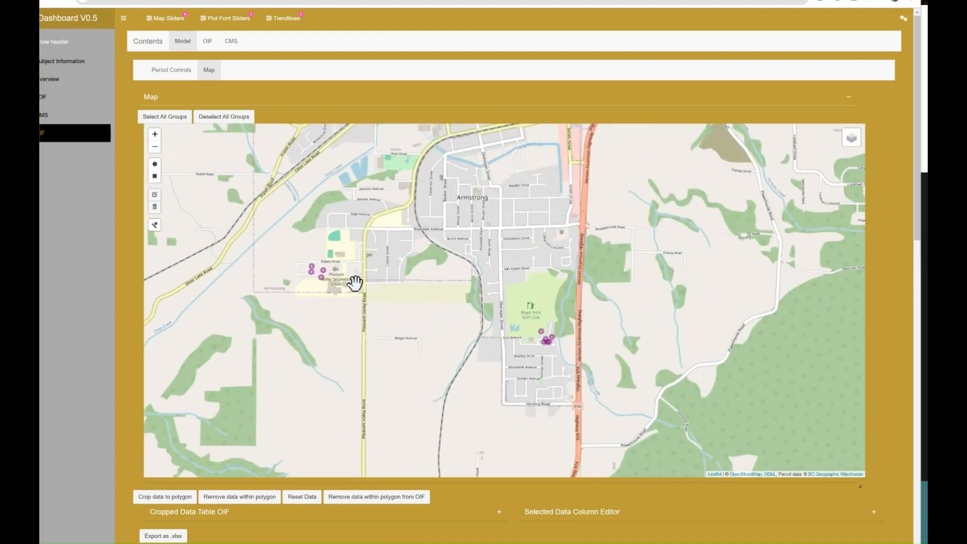
{"action": "scroll", "coordinate": [548, 357], "scroll_direction": "up", "scroll_amount": 1}
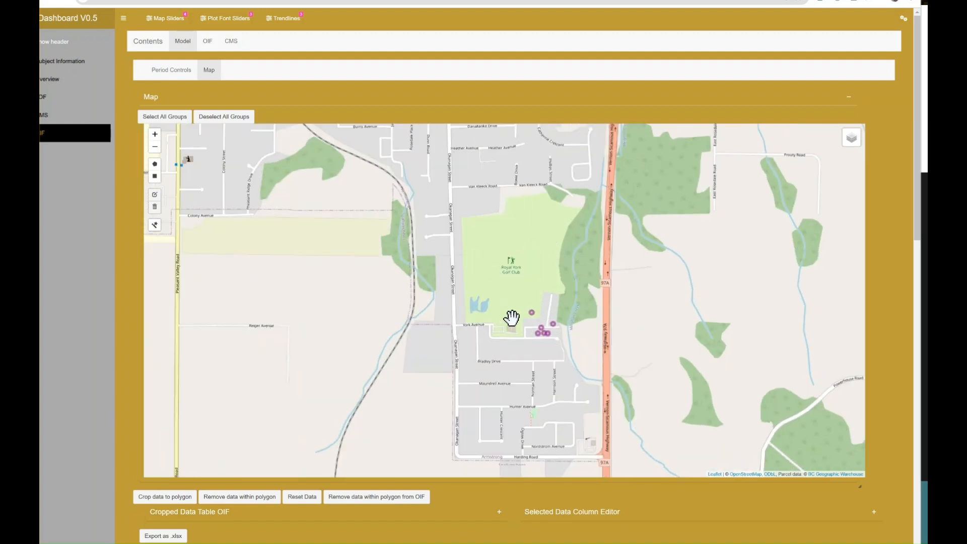
{"action": "scroll", "coordinate": [641, 348], "scroll_direction": "down", "scroll_amount": 1}
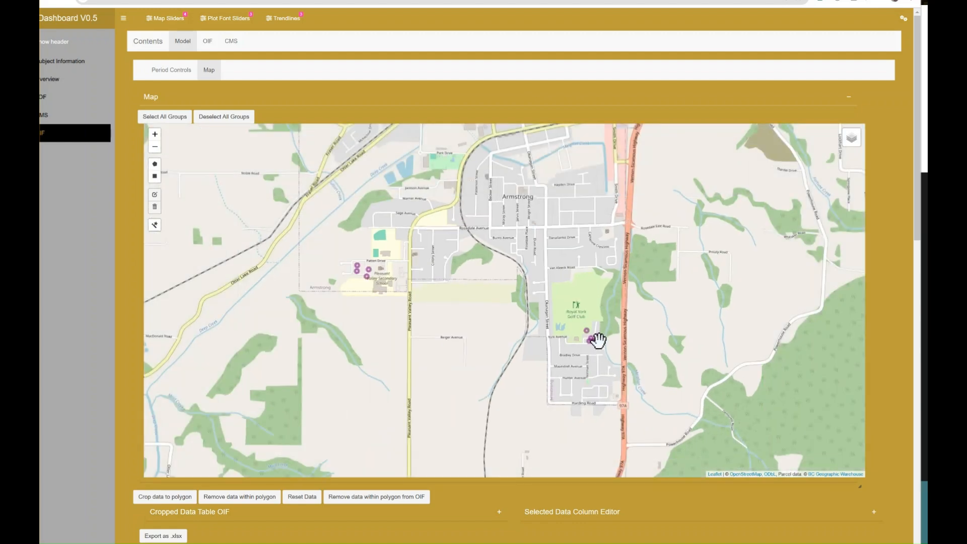
{"action": "scroll", "coordinate": [349, 276], "scroll_direction": "up", "scroll_amount": 2}
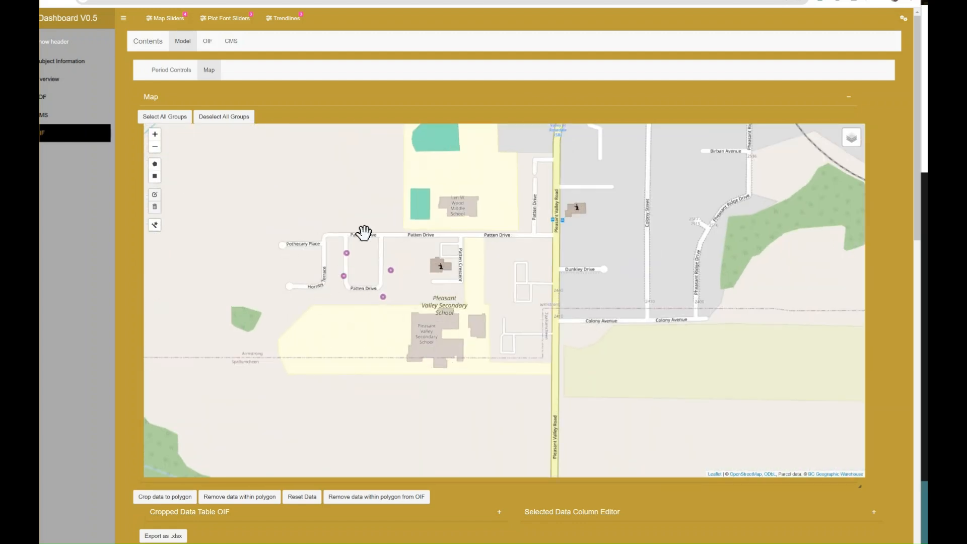
{"action": "scroll", "coordinate": [297, 277], "scroll_direction": "down", "scroll_amount": 2}
{"action": "scroll", "coordinate": [353, 267], "scroll_direction": "up", "scroll_amount": 2}
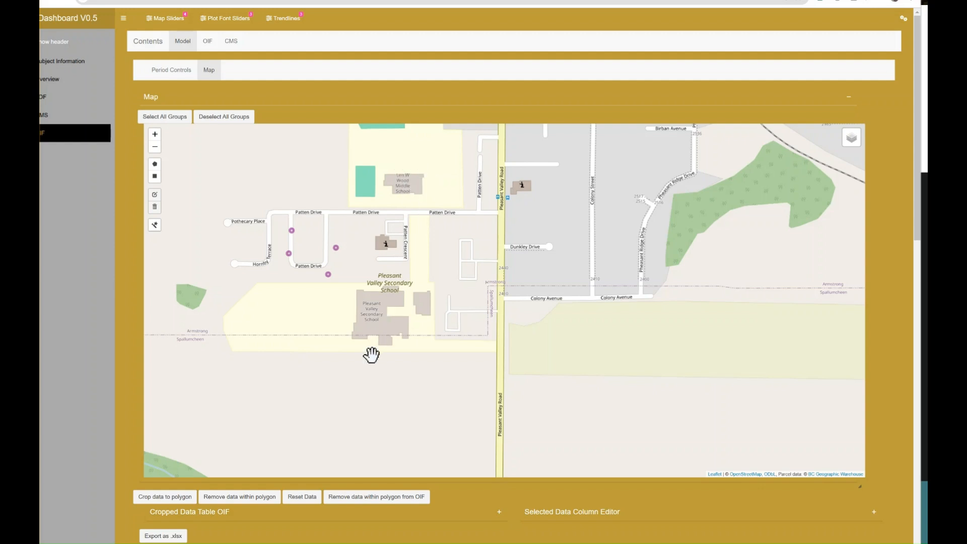
{"action": "scroll", "coordinate": [371, 339], "scroll_direction": "down", "scroll_amount": 1}
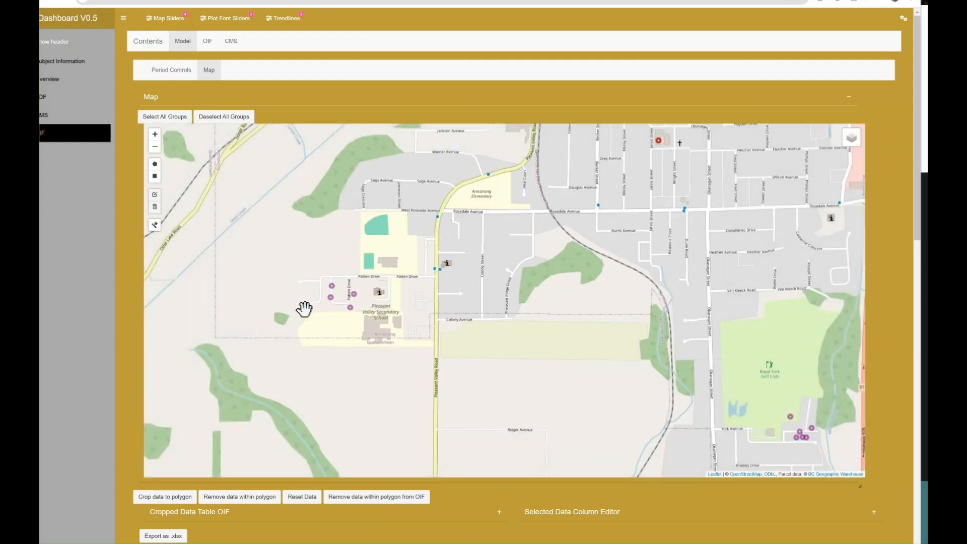
{"action": "scroll", "coordinate": [304, 309], "scroll_direction": "down", "scroll_amount": 1}
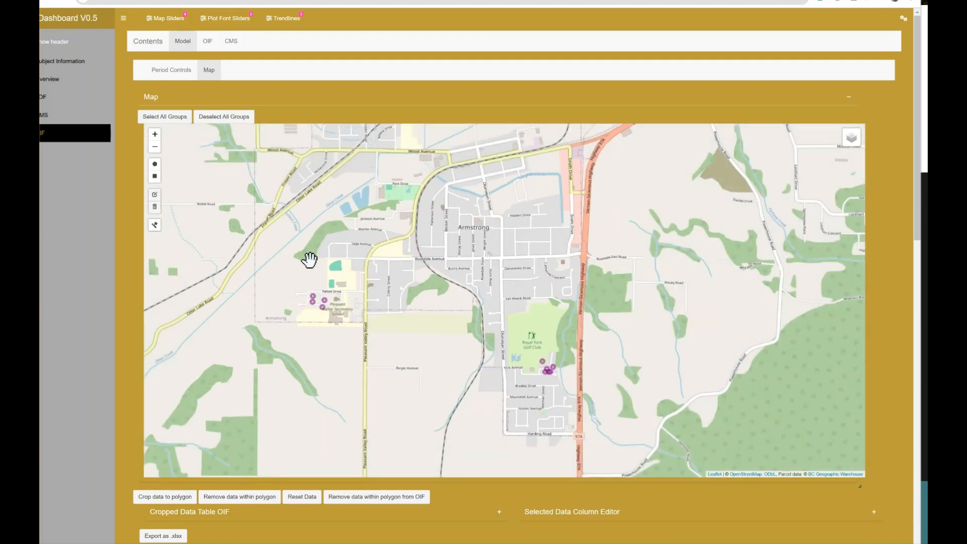
{"action": "scroll", "coordinate": [253, 330], "scroll_direction": "down", "scroll_amount": 1}
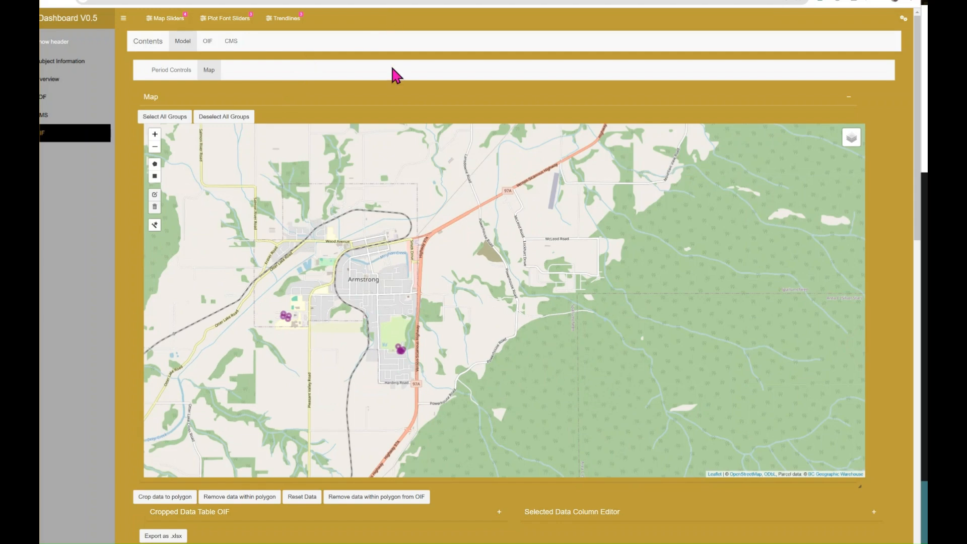
Step: Compare the Enderby and Armstrong sale locations on the map with their trends in the Sales Over Time plot
{"action": "scroll", "coordinate": [435, 188], "scroll_direction": "down", "scroll_amount": 1}
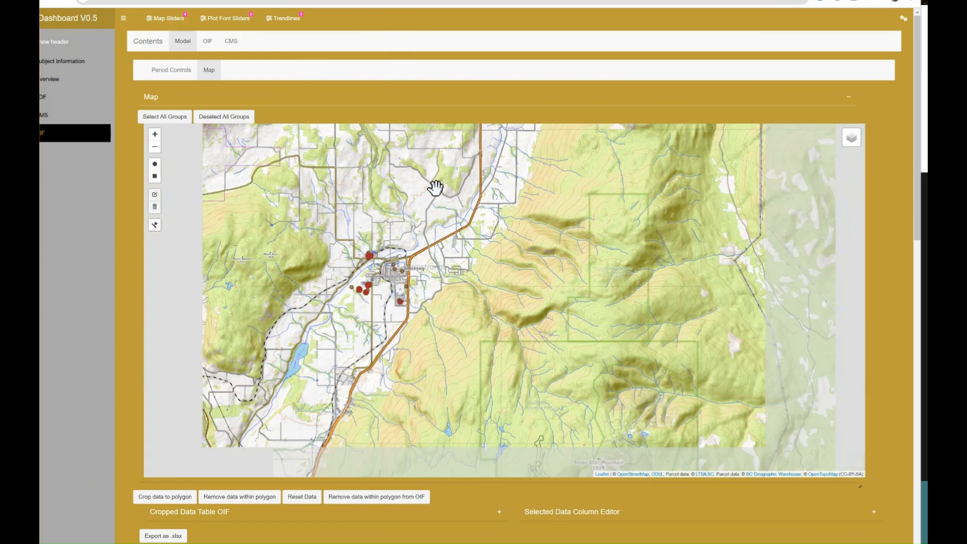
{"action": "left_click_drag", "start_coordinate": [450, 224], "coordinate": [449, 216]}
{"action": "scroll", "coordinate": [452, 235], "scroll_direction": "down", "scroll_amount": 1}
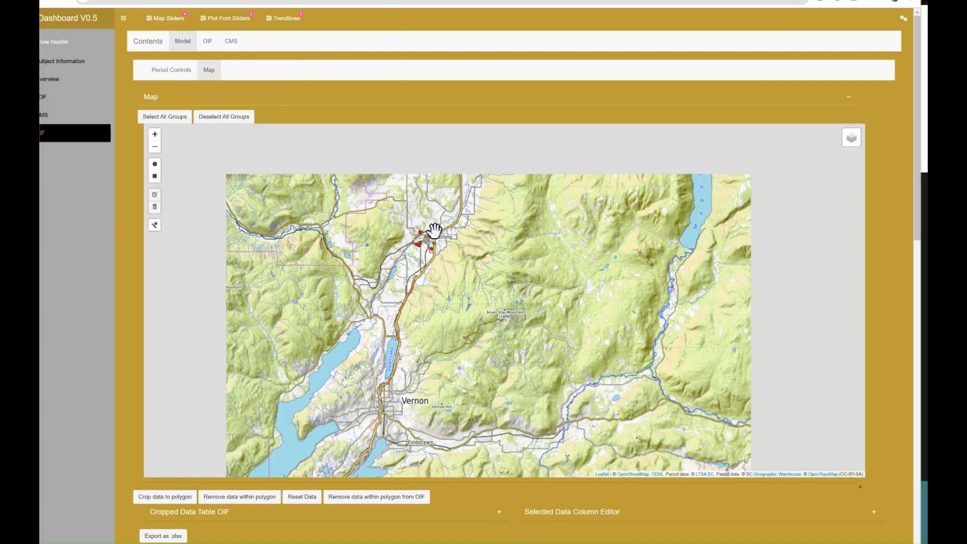
{"action": "left_click_drag", "start_coordinate": [449, 264], "coordinate": [389, 350]}
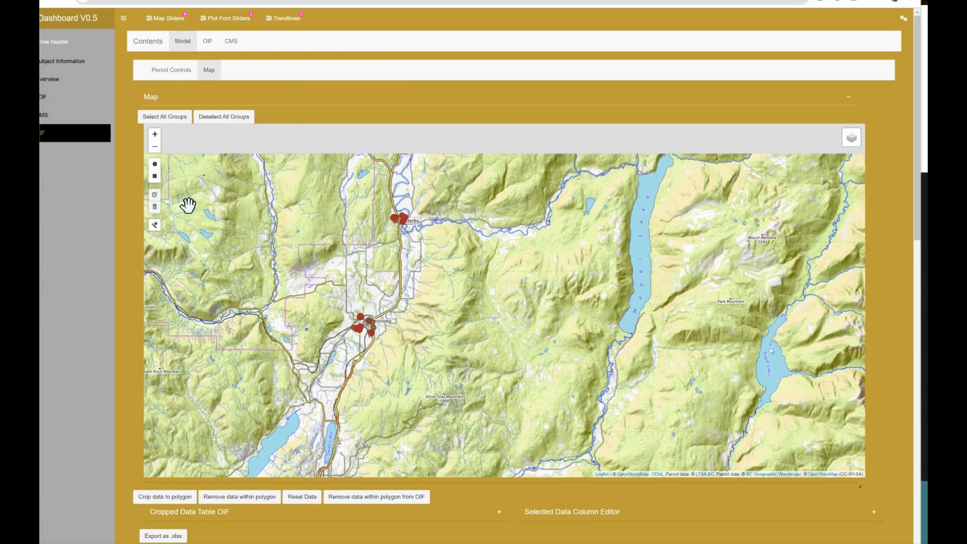
{"action": "scroll", "coordinate": [276, 80], "scroll_direction": "down", "scroll_amount": 6}
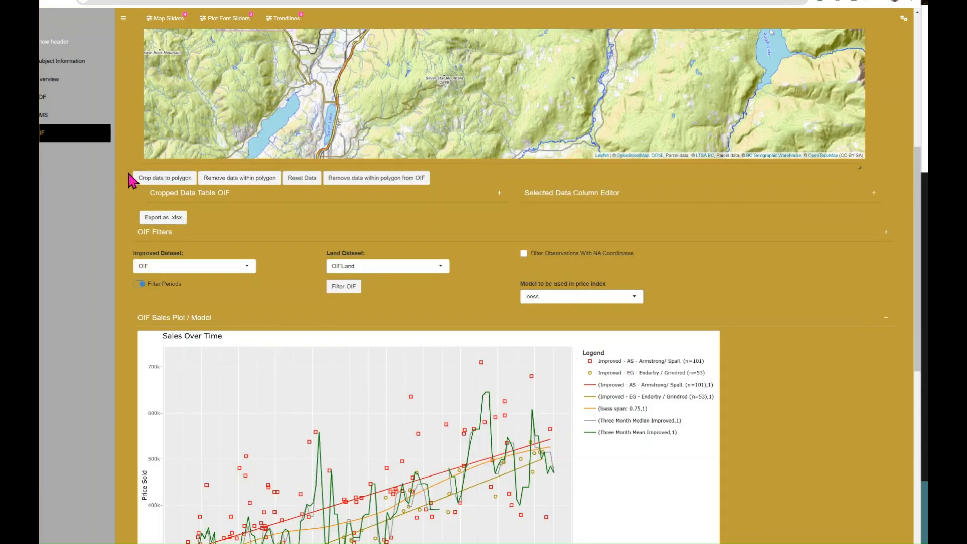
{"action": "scroll", "coordinate": [104, 151], "scroll_direction": "down", "scroll_amount": 3}
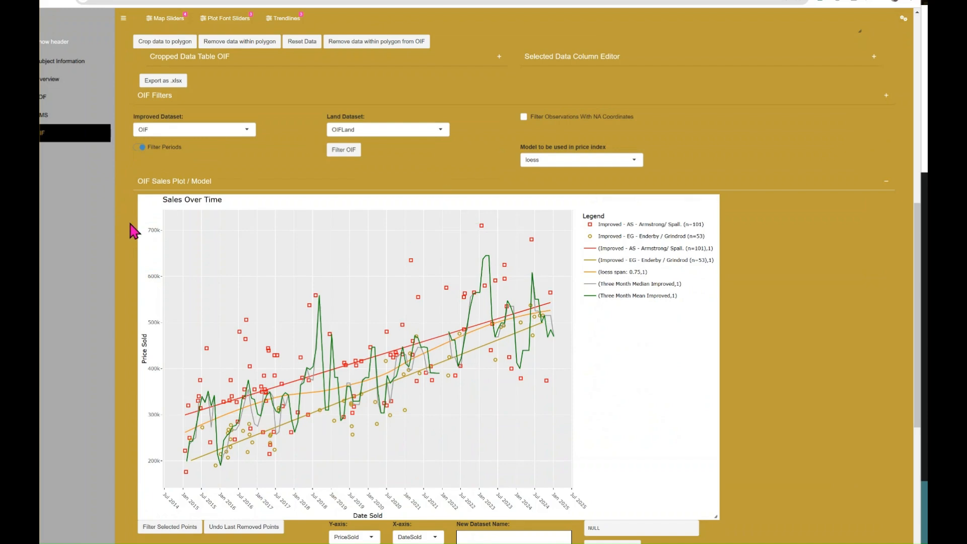
{"action": "scroll", "coordinate": [132, 231], "scroll_direction": "up", "scroll_amount": 2}
{"action": "scroll", "coordinate": [75, 278], "scroll_direction": "down", "scroll_amount": 1}
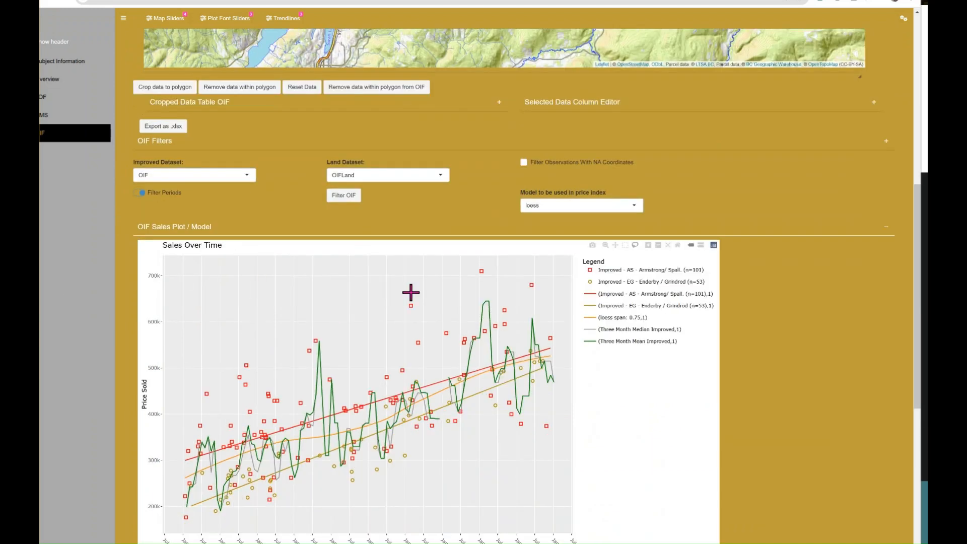
{"action": "scroll", "coordinate": [131, 222], "scroll_direction": "up", "scroll_amount": 5}
{"action": "scroll", "coordinate": [357, 201], "scroll_direction": "up", "scroll_amount": 4}
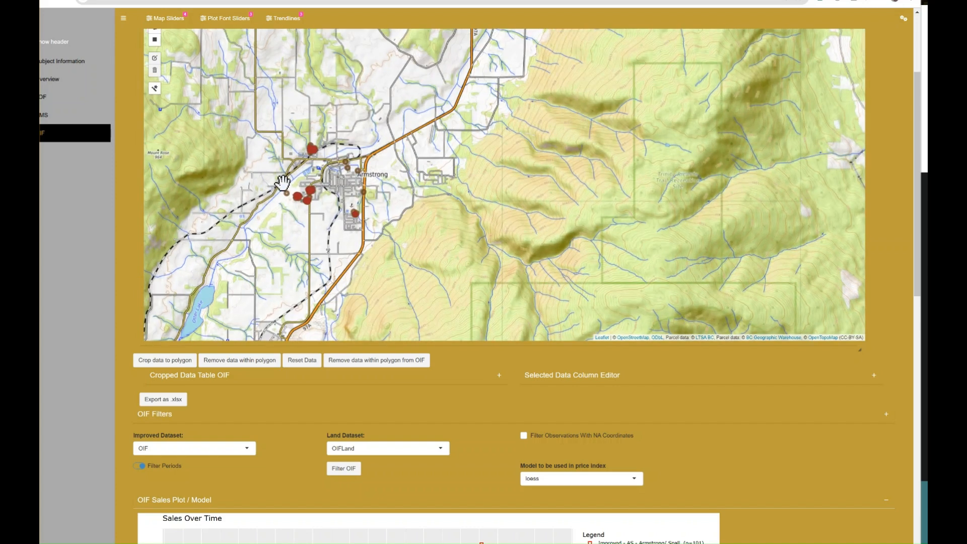
{"action": "left_click_drag", "start_coordinate": [432, 132], "coordinate": [416, 237]}
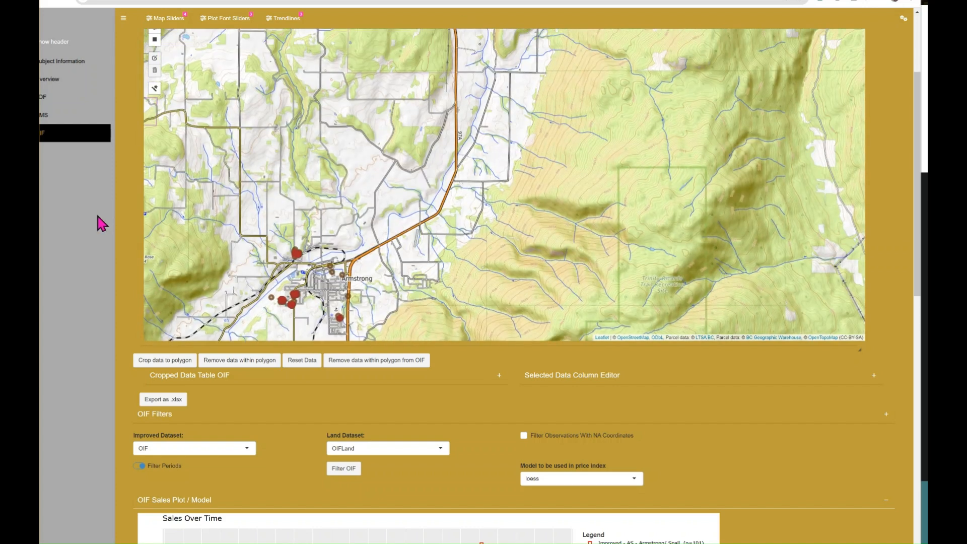
Step: Set the Improved Dataset to EG-AS-Townhomes
{"action": "scroll", "coordinate": [104, 223], "scroll_direction": "down", "scroll_amount": 1}
{"action": "scroll", "coordinate": [110, 205], "scroll_direction": "down", "scroll_amount": 4}
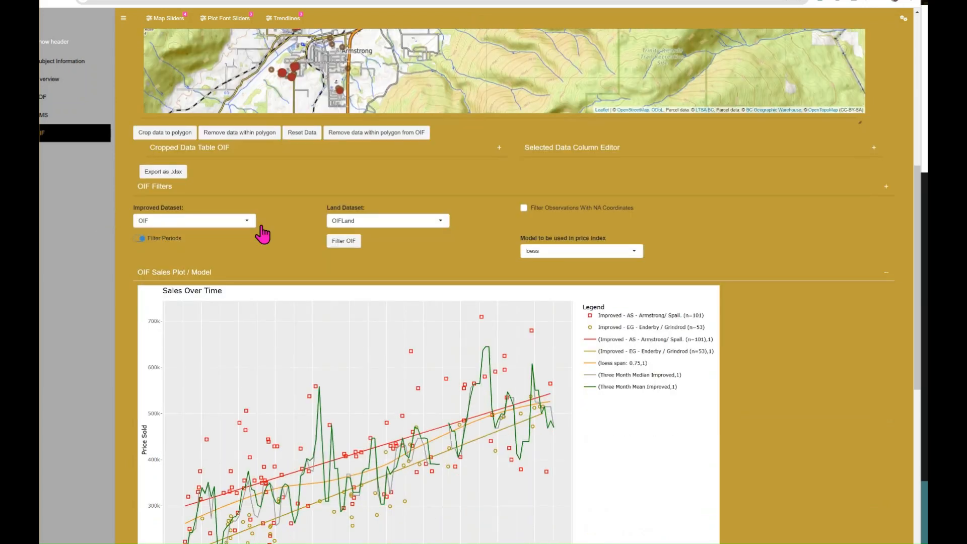
{"action": "left_click", "coordinate": [248, 220]}
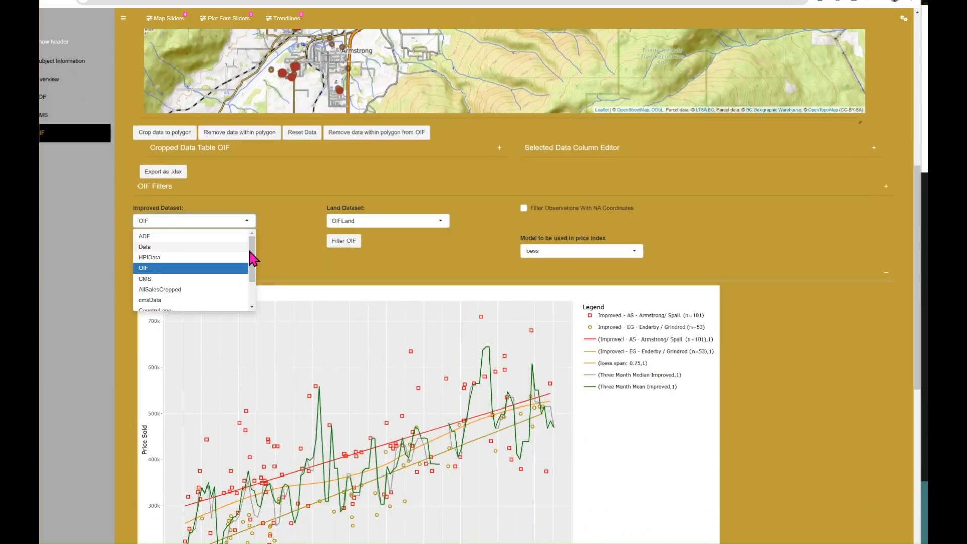
{"action": "scroll", "coordinate": [239, 275], "scroll_direction": "down", "scroll_amount": 2}
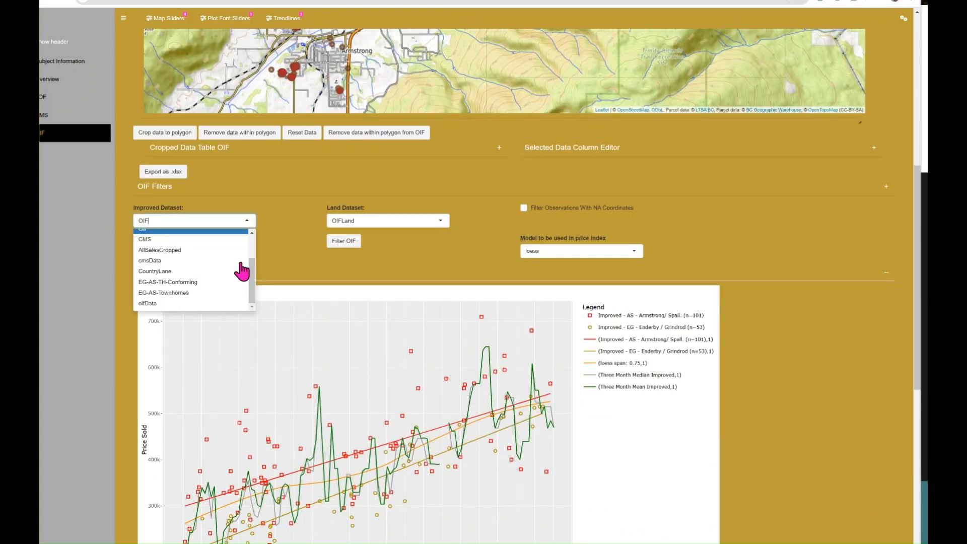
{"action": "left_click", "coordinate": [202, 293]}
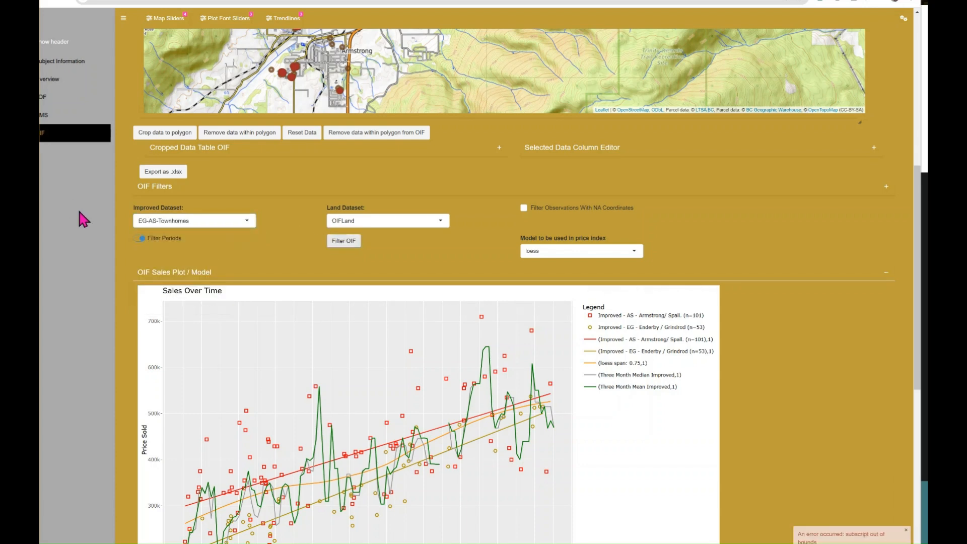
Step: Isolate the AS - Armstrong/ Spall. sales in the Sales Over Time plot and restore all series
{"action": "scroll", "coordinate": [156, 247], "scroll_direction": "down", "scroll_amount": 2}
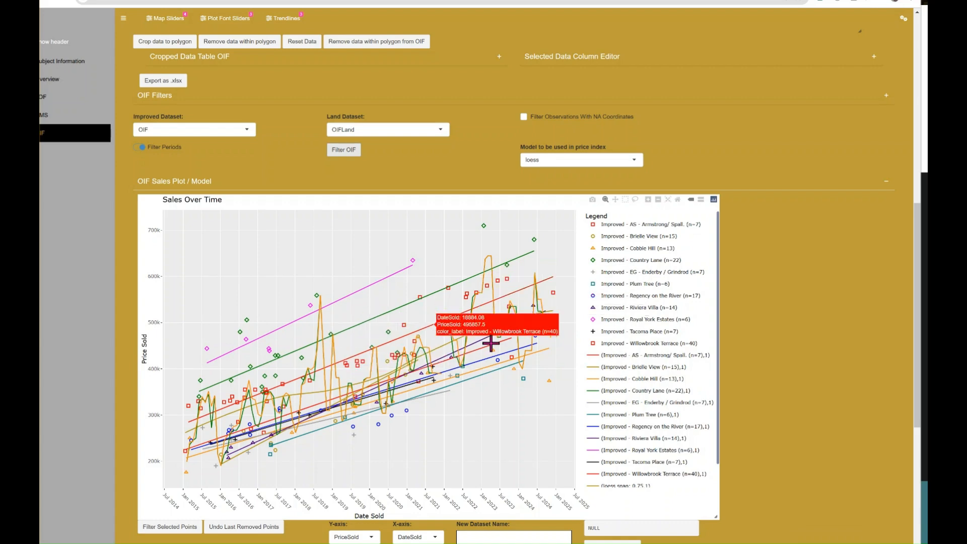
{"action": "double_click", "coordinate": [628, 225]}
{"action": "double_click", "coordinate": [639, 225]}
Step: Hide the Royal York Estates sales points and their trendline in the Sales Over Time plot
{"action": "scroll", "coordinate": [301, 216], "scroll_direction": "down", "scroll_amount": 1}
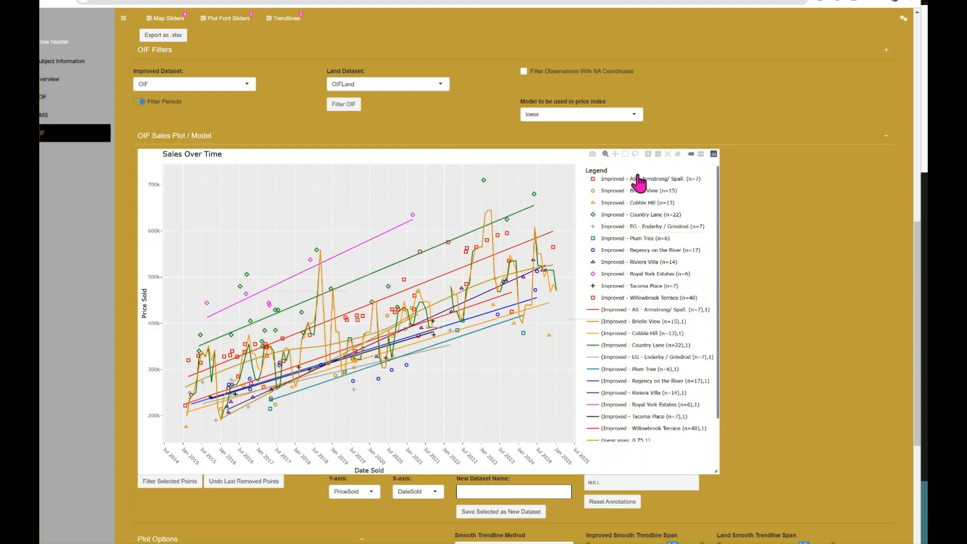
{"action": "left_click", "coordinate": [614, 276]}
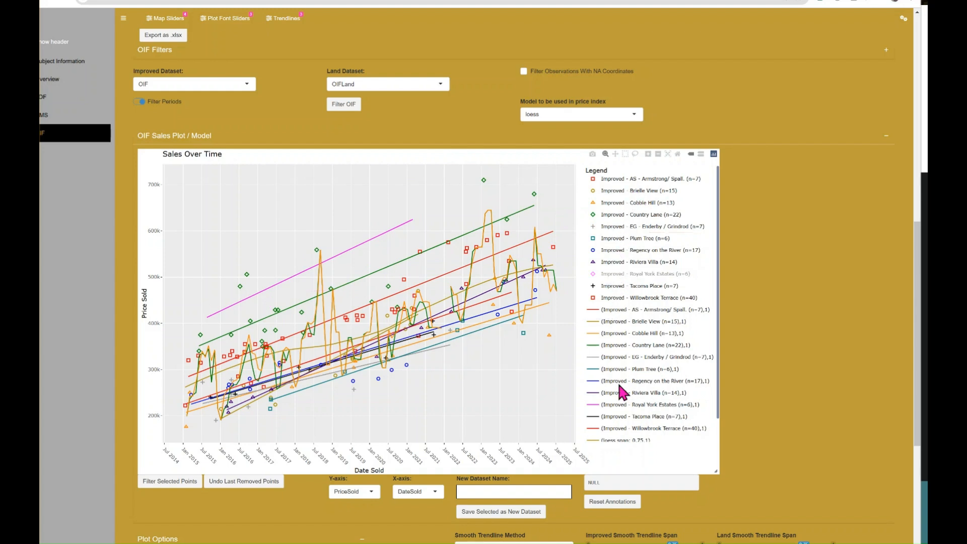
{"action": "left_click", "coordinate": [622, 407]}
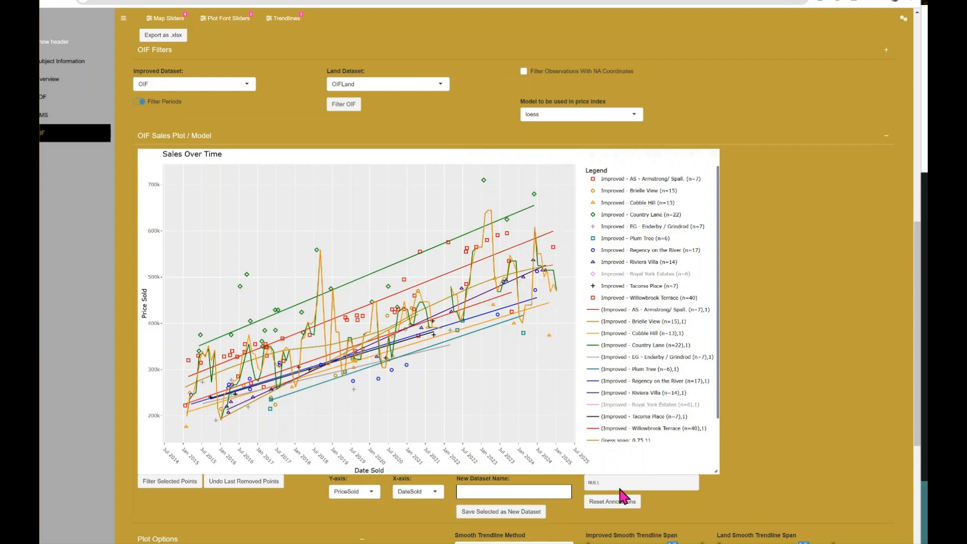
Step: Turn off the 3 Mo. Rolling Median and 3 Mo. Rolling Mean lines in the plot options
{"action": "scroll", "coordinate": [853, 369], "scroll_direction": "down", "scroll_amount": 3}
{"action": "left_click", "coordinate": [301, 438]}
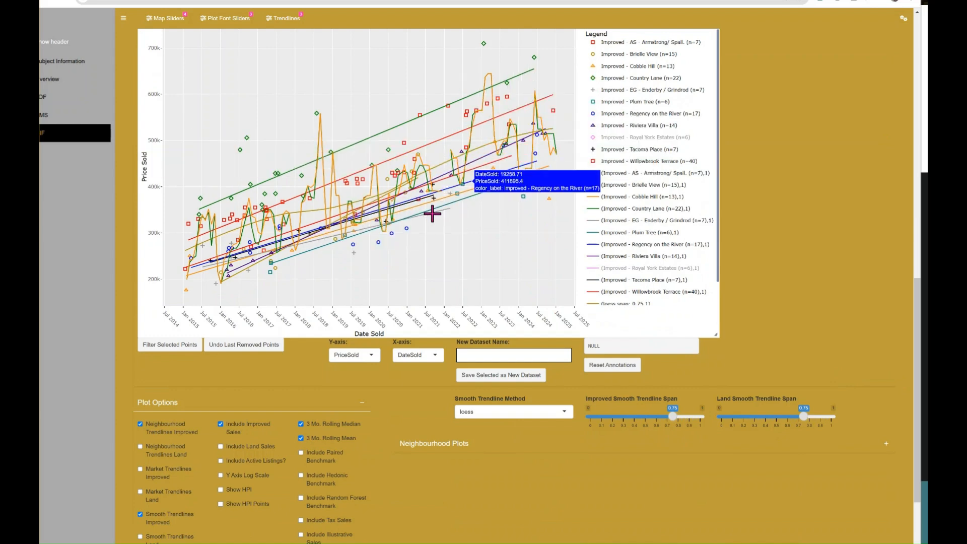
{"action": "left_click", "coordinate": [302, 438]}
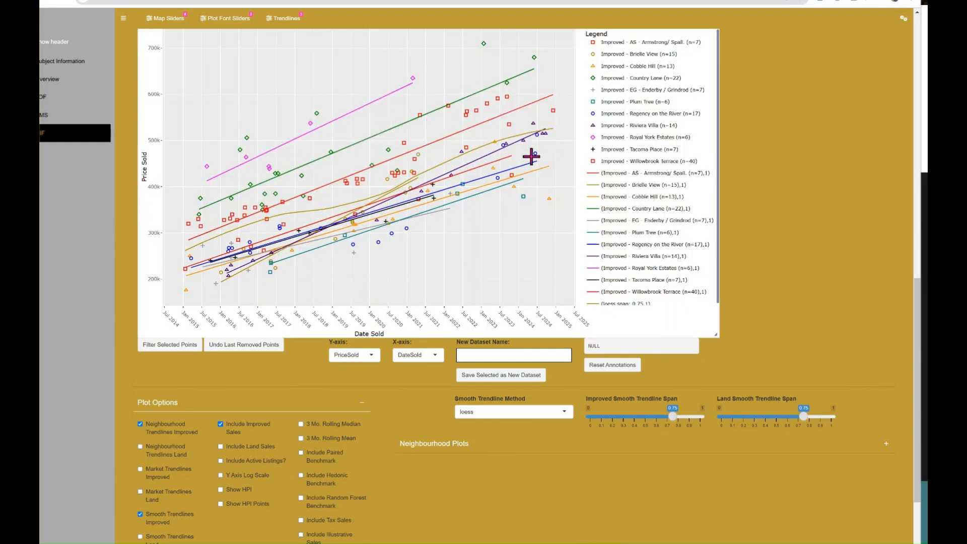
Step: Hide only the Royal York Estates sales points in the plot and show them again
{"action": "scroll", "coordinate": [795, 112], "scroll_direction": "up", "scroll_amount": 2}
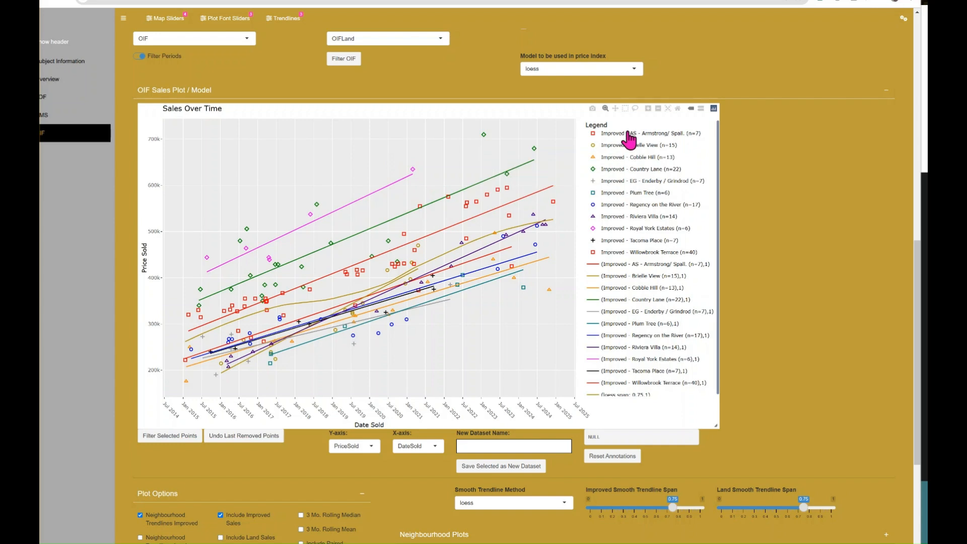
{"action": "left_click", "coordinate": [613, 233]}
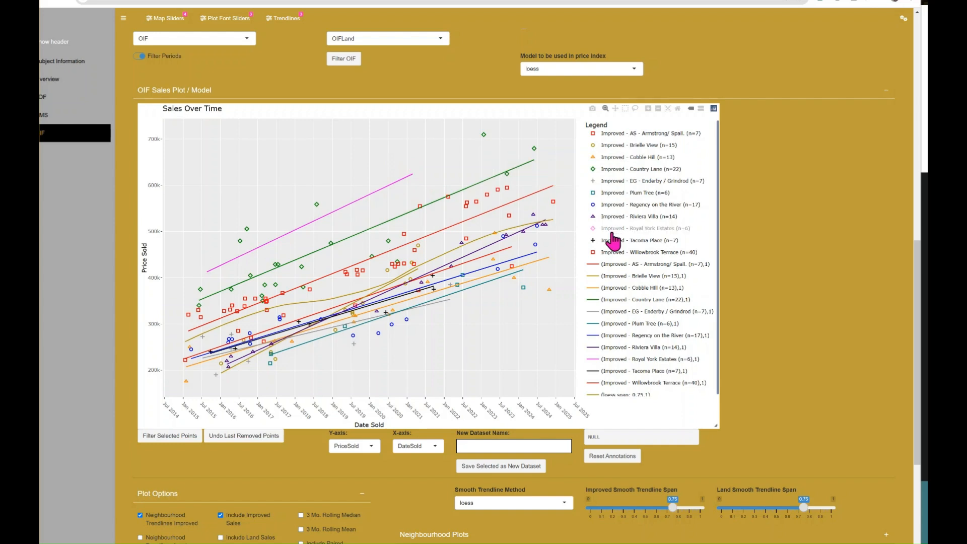
{"action": "left_click", "coordinate": [612, 233]}
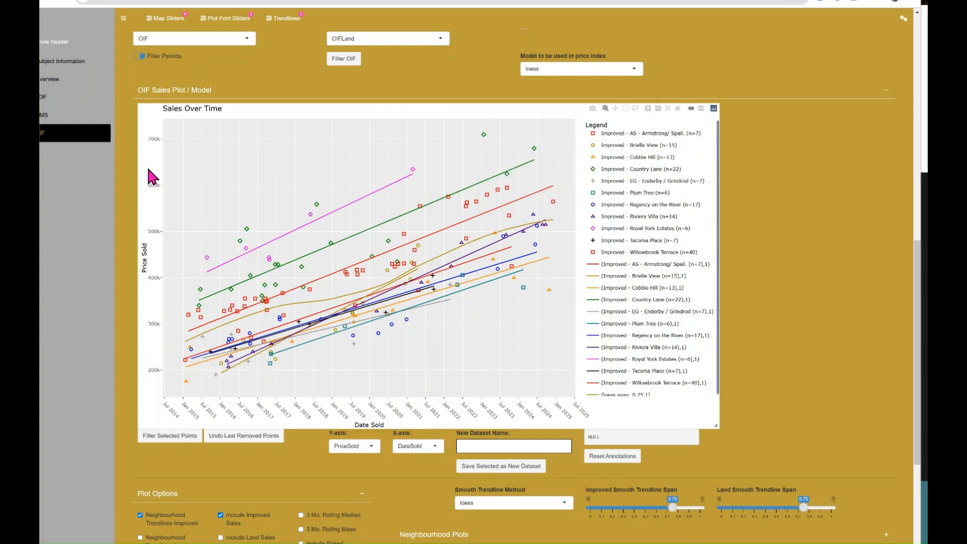
Step: Expand the OIF Filters section above the sales plot
{"action": "scroll", "coordinate": [150, 177], "scroll_direction": "up", "scroll_amount": 5}
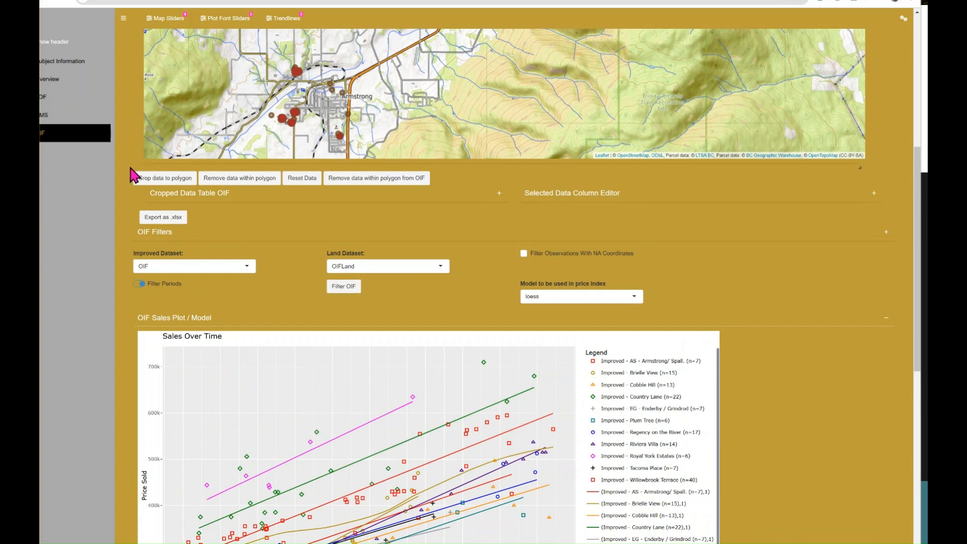
{"action": "scroll", "coordinate": [134, 176], "scroll_direction": "down", "scroll_amount": 1}
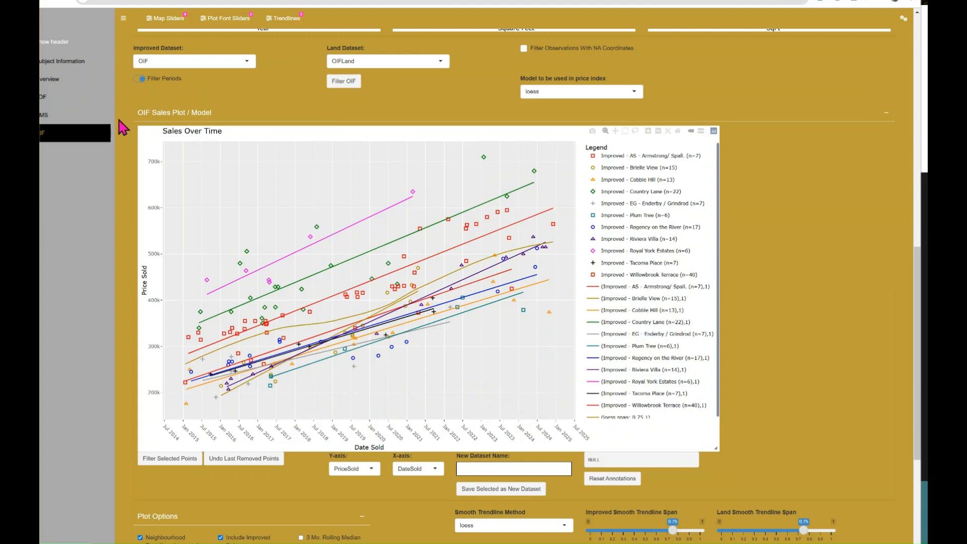
Step: Isolate the Brielle View trendline in the Sales Over Time plot and add the Brielle View sales points to it
{"action": "scroll", "coordinate": [116, 125], "scroll_direction": "up", "scroll_amount": 5}
{"action": "scroll", "coordinate": [118, 131], "scroll_direction": "up", "scroll_amount": 5}
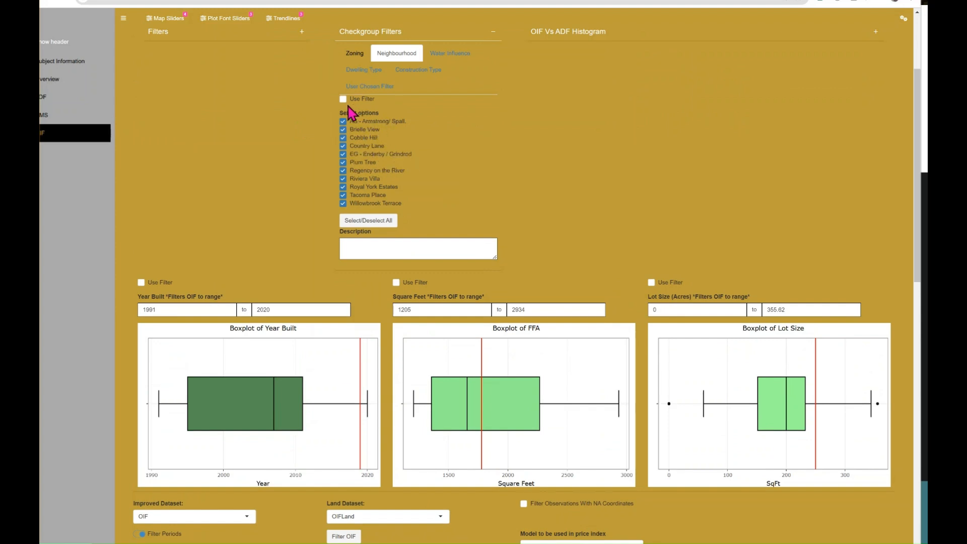
{"action": "scroll", "coordinate": [141, 189], "scroll_direction": "down", "scroll_amount": 6}
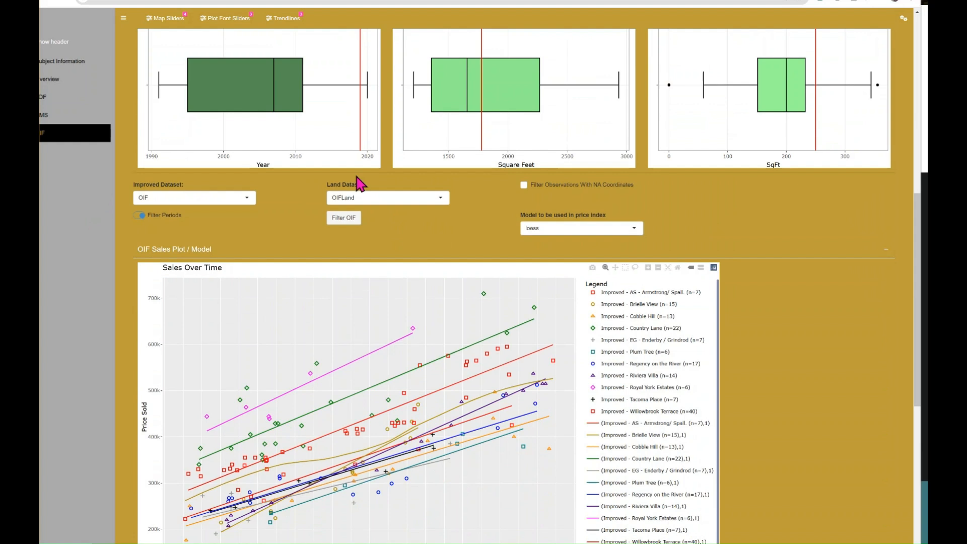
{"action": "scroll", "coordinate": [523, 317], "scroll_direction": "down", "scroll_amount": 3}
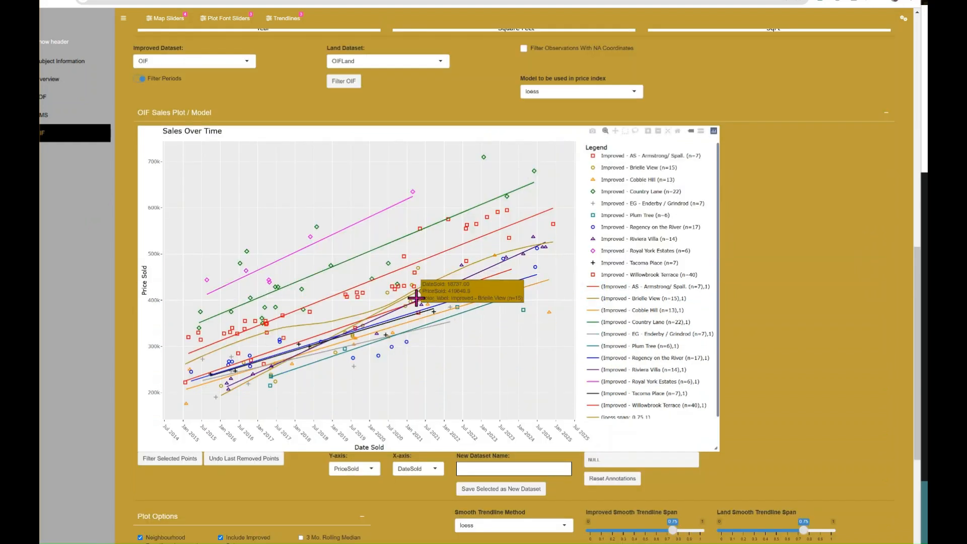
{"action": "left_click", "coordinate": [644, 301]}
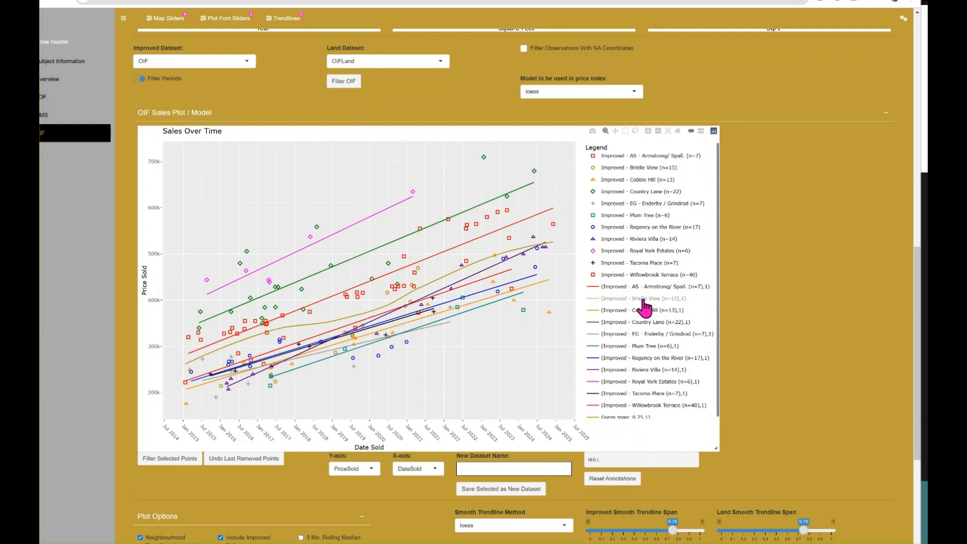
{"action": "left_click", "coordinate": [644, 302]}
{"action": "double_click", "coordinate": [643, 301]}
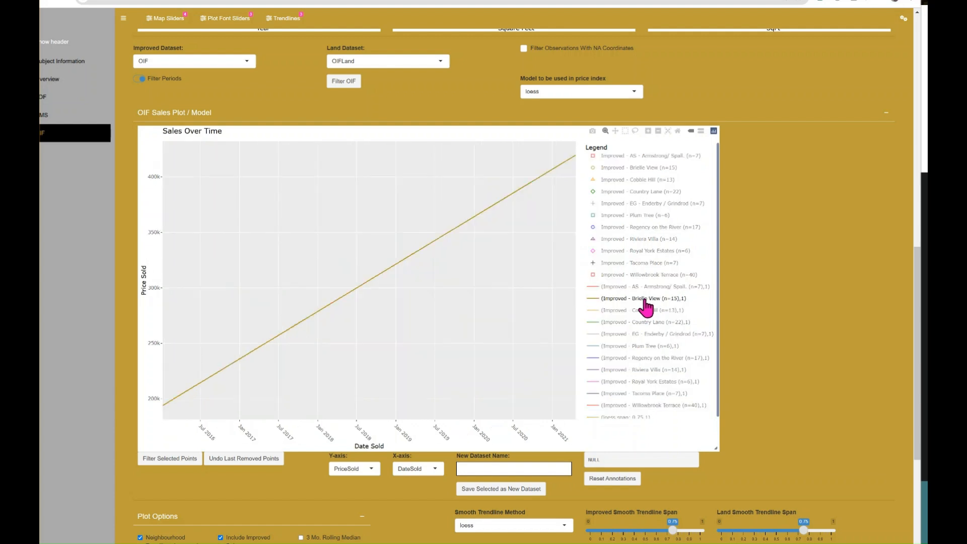
{"action": "left_click", "coordinate": [643, 182]}
{"action": "left_click", "coordinate": [643, 179]}
{"action": "left_click", "coordinate": [639, 168]}
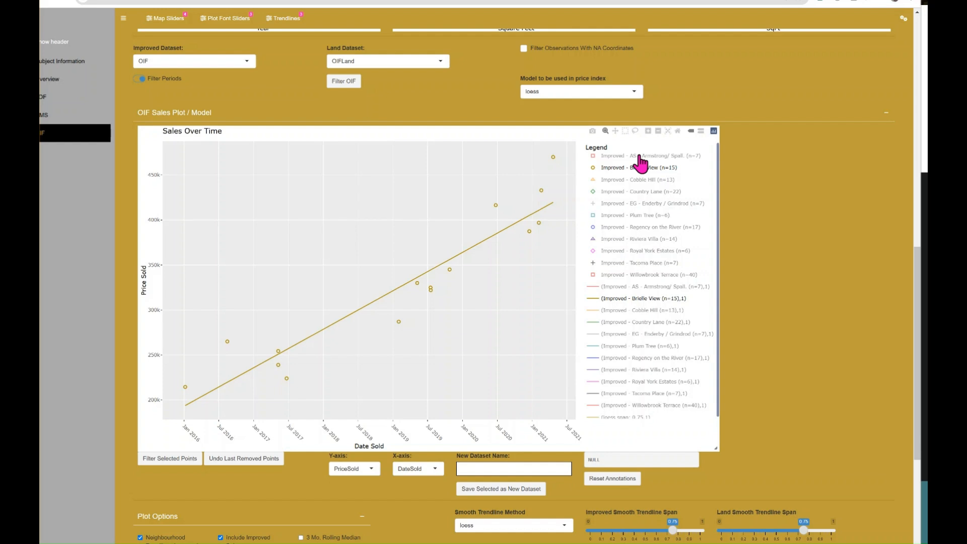
Step: Compare the AS - Armstrong/ Spall. sales points with Brielle View in the plot, hide them again, and restore all series
{"action": "left_click", "coordinate": [639, 157]}
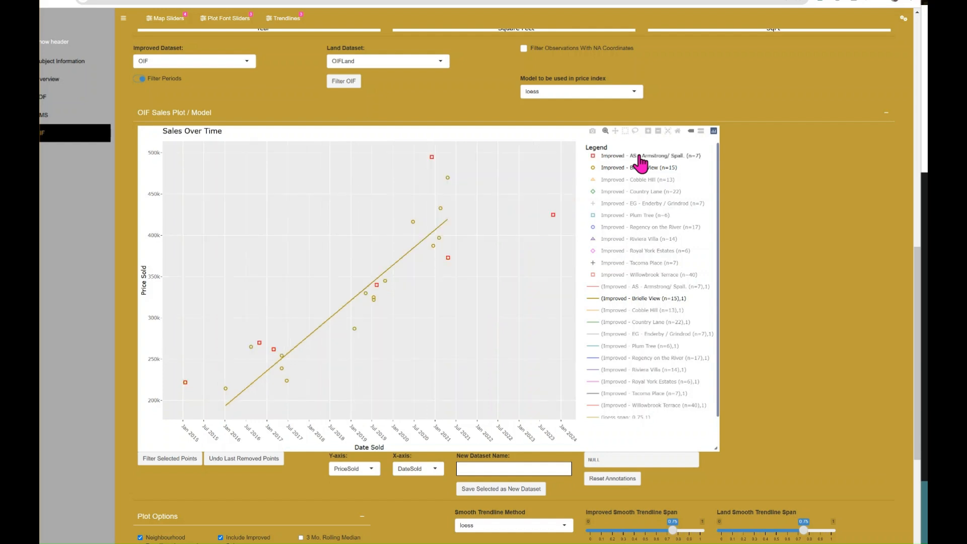
{"action": "left_click", "coordinate": [639, 157]}
{"action": "left_click", "coordinate": [640, 157]}
{"action": "left_click", "coordinate": [640, 157]}
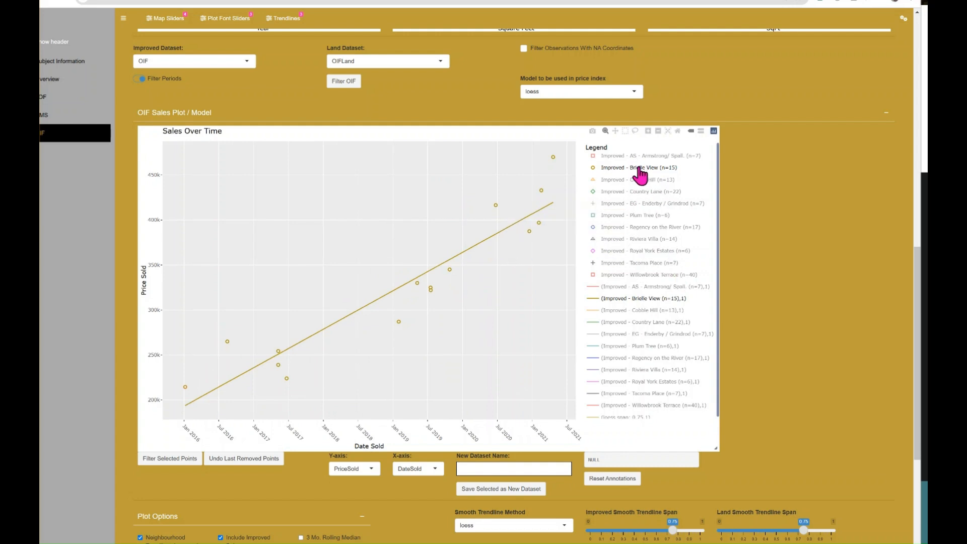
{"action": "double_click", "coordinate": [632, 158]}
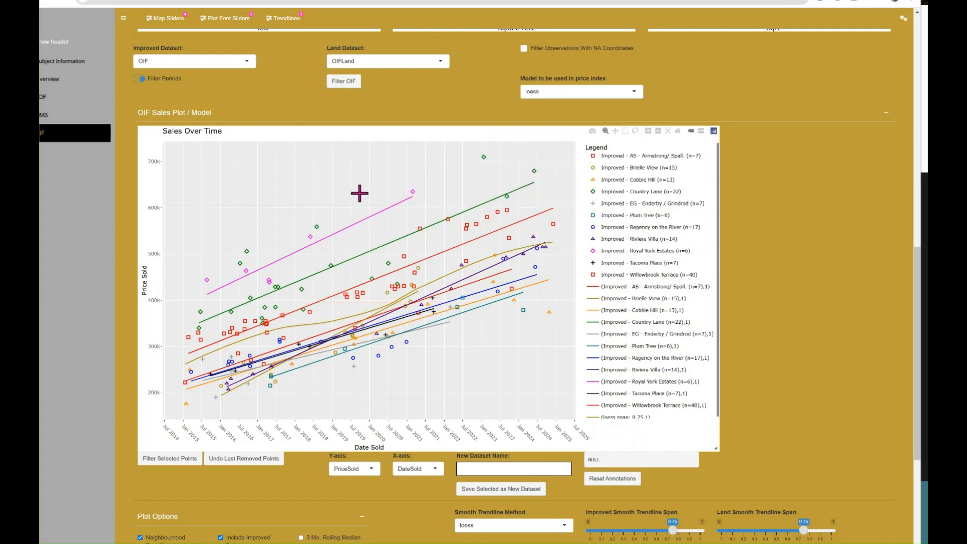
Step: Enable the Neighbourhood filter, exclude Country Lane and Royal York Estates, and apply the filter to the OIF
{"action": "mouse_move", "coordinate": [412, 190]}
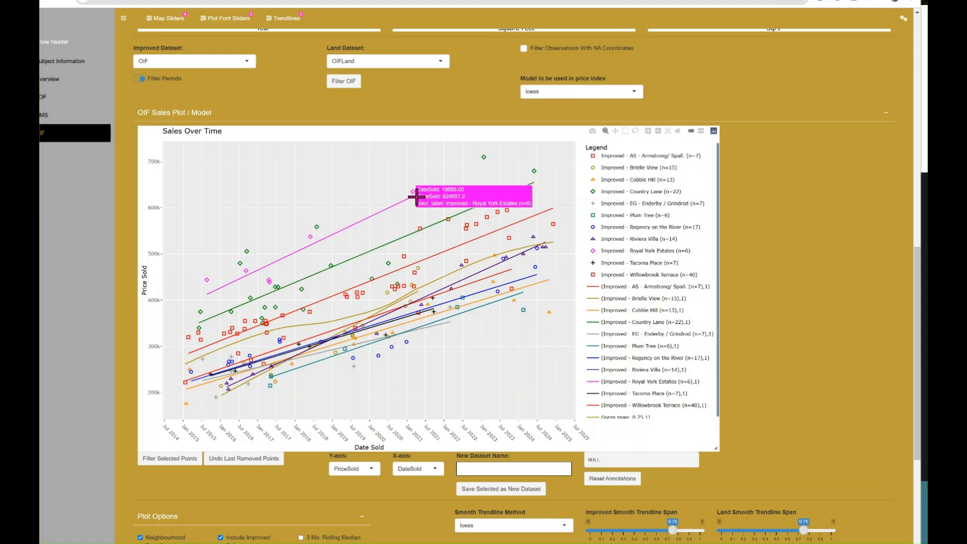
{"action": "mouse_move", "coordinate": [485, 152]}
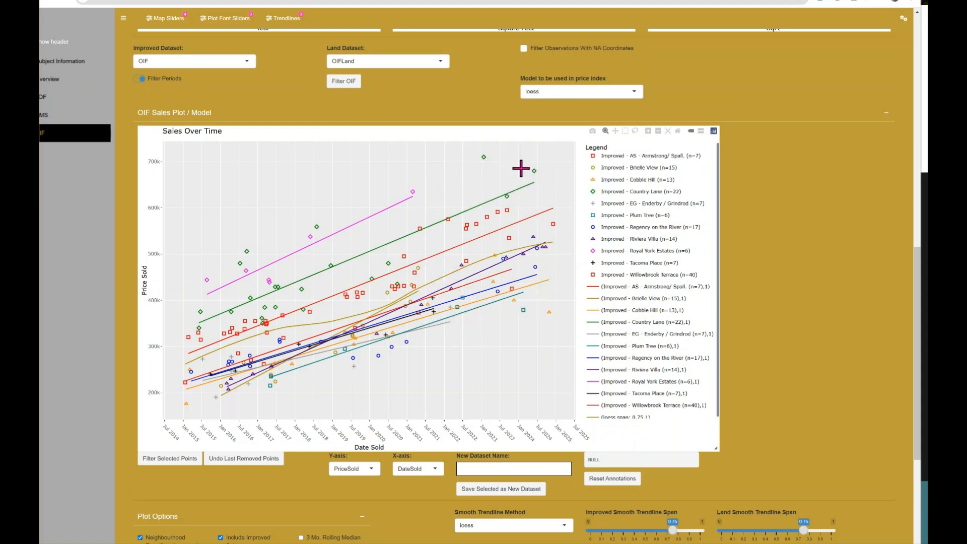
{"action": "mouse_move", "coordinate": [535, 172]}
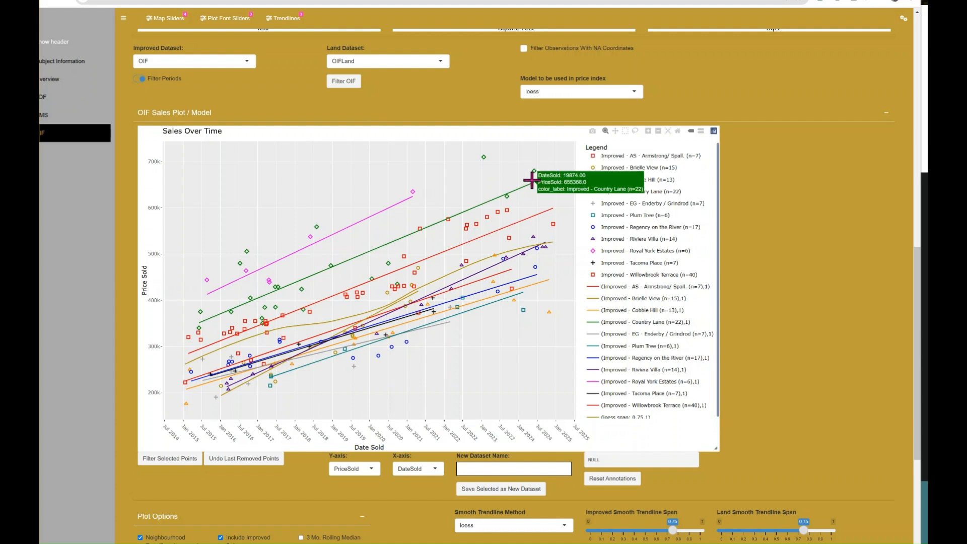
{"action": "mouse_move", "coordinate": [536, 214]}
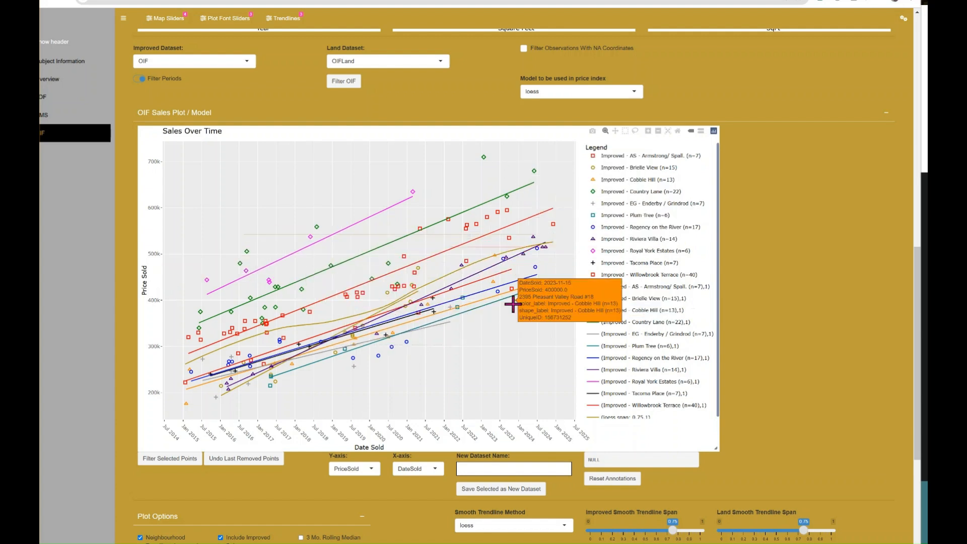
{"action": "mouse_move", "coordinate": [554, 282]}
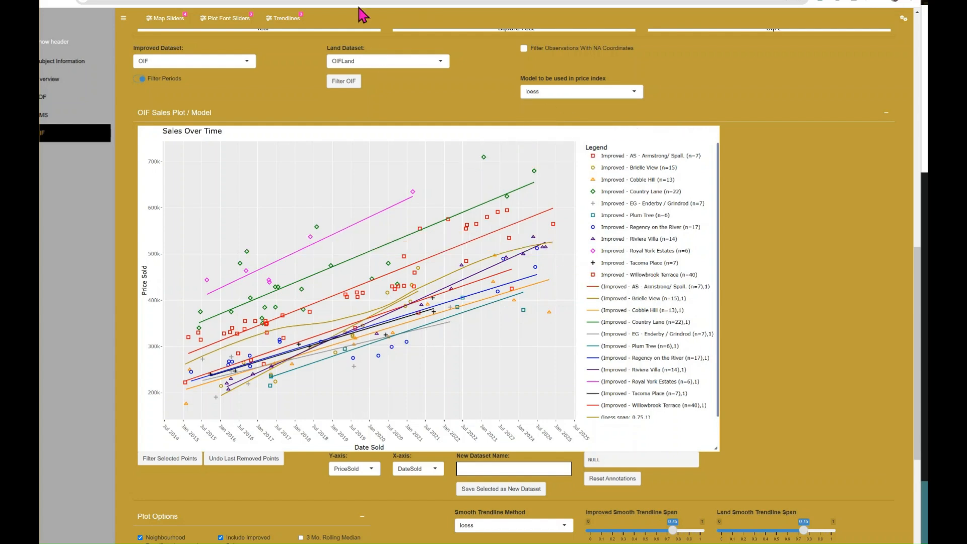
{"action": "scroll", "coordinate": [307, 126], "scroll_direction": "up", "scroll_amount": 8}
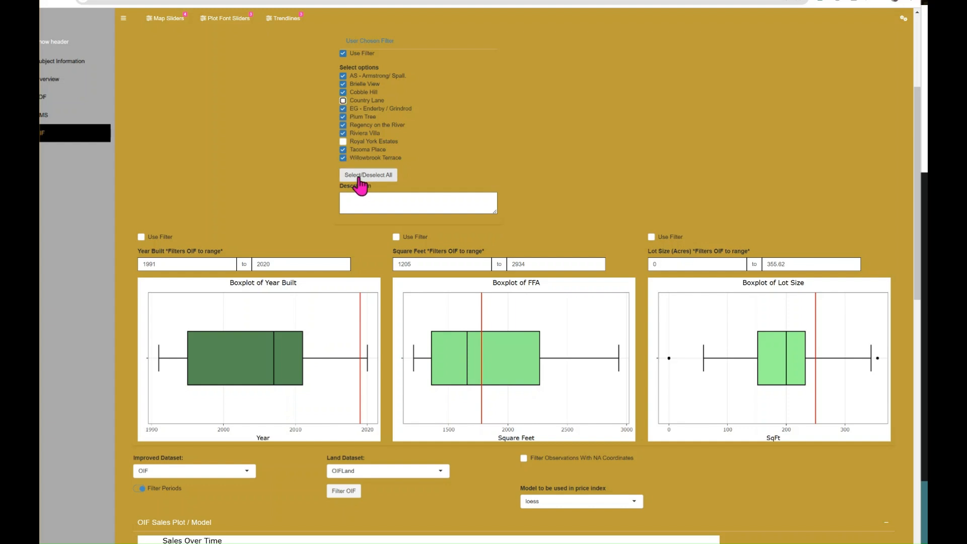
{"action": "scroll", "coordinate": [231, 139], "scroll_direction": "down", "scroll_amount": 2}
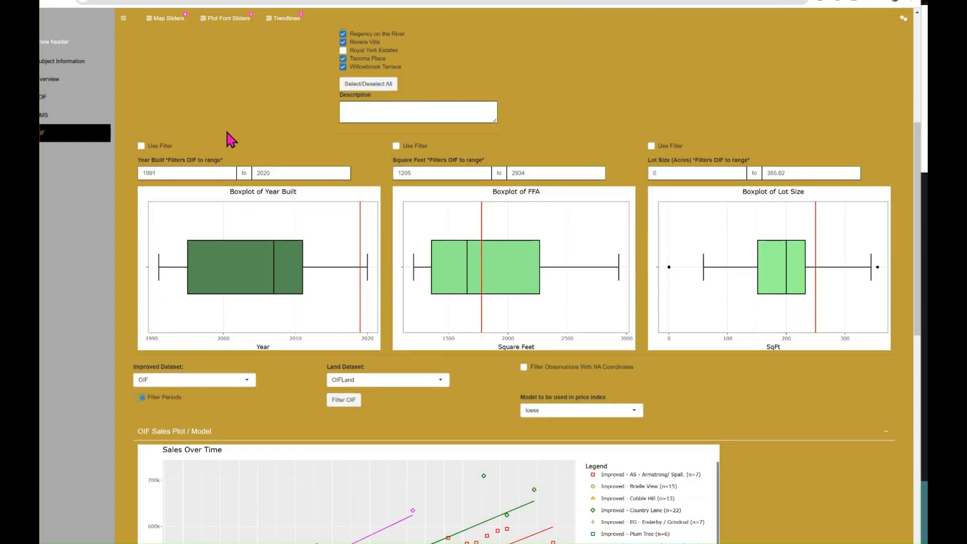
{"action": "left_click", "coordinate": [352, 401]}
{"action": "scroll", "coordinate": [410, 331], "scroll_direction": "down", "scroll_amount": 2}
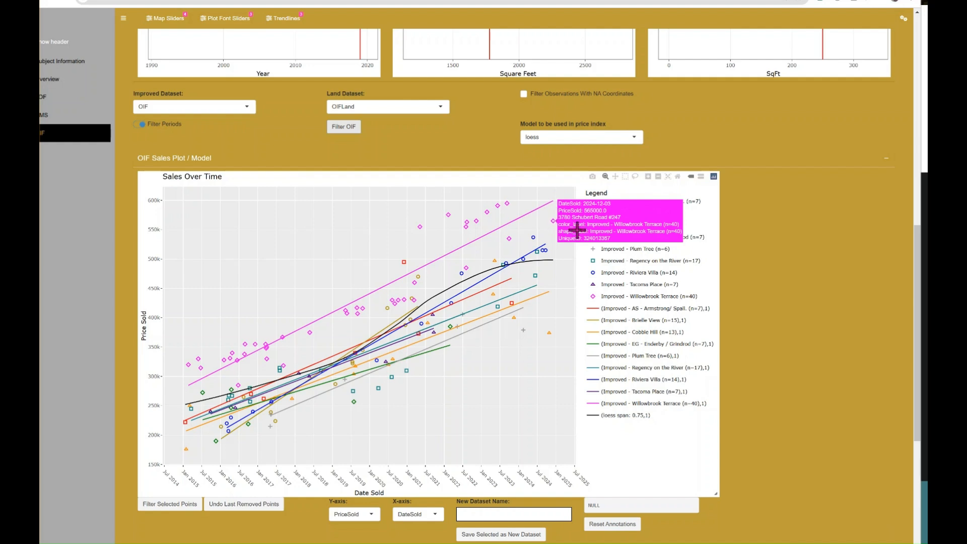
{"action": "scroll", "coordinate": [738, 298], "scroll_direction": "down", "scroll_amount": 1}
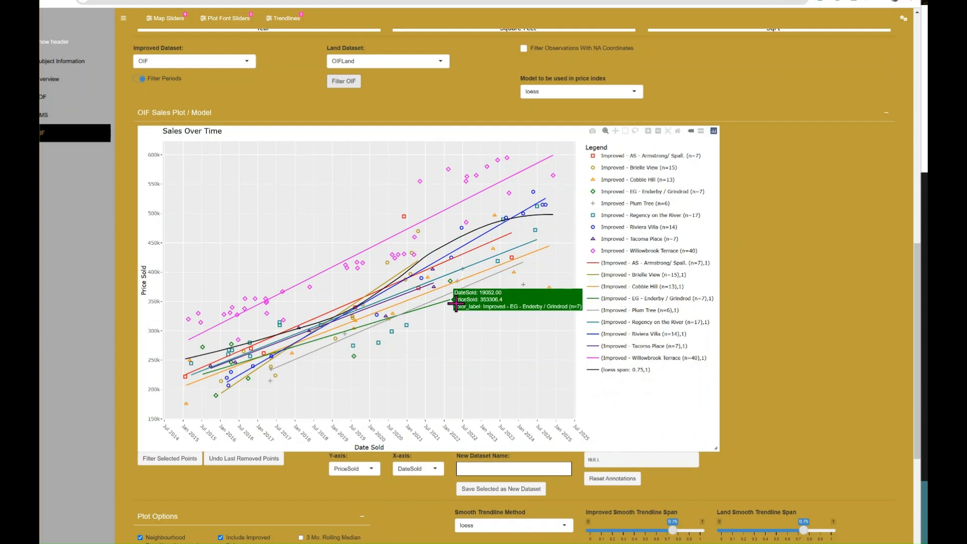
Step: Isolate the EG - Enderby / Grindrod sales points in the plot, exclude that neighbourhood from the filter, and refilter the OIF
{"action": "double_click", "coordinate": [687, 193]}
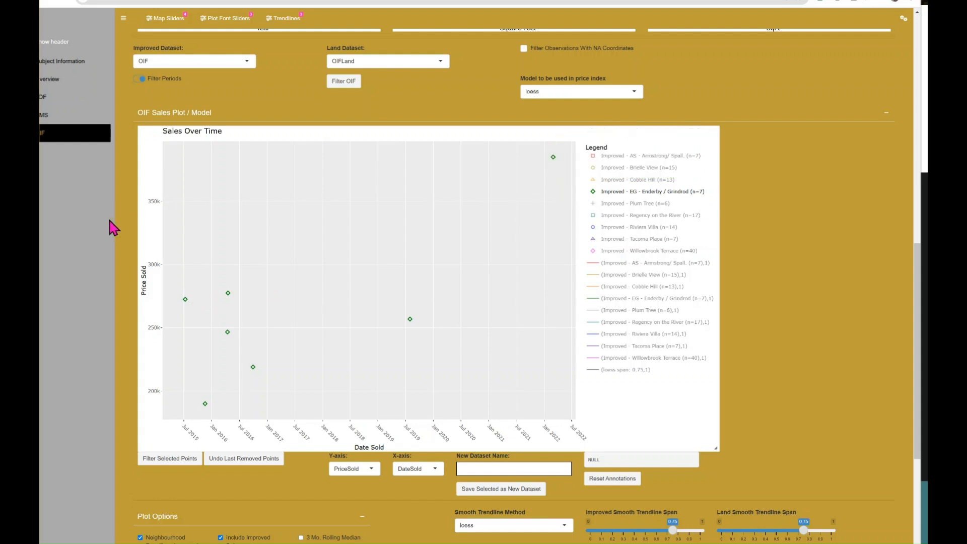
{"action": "scroll", "coordinate": [108, 217], "scroll_direction": "up", "scroll_amount": 8}
{"action": "scroll", "coordinate": [112, 220], "scroll_direction": "up", "scroll_amount": 1}
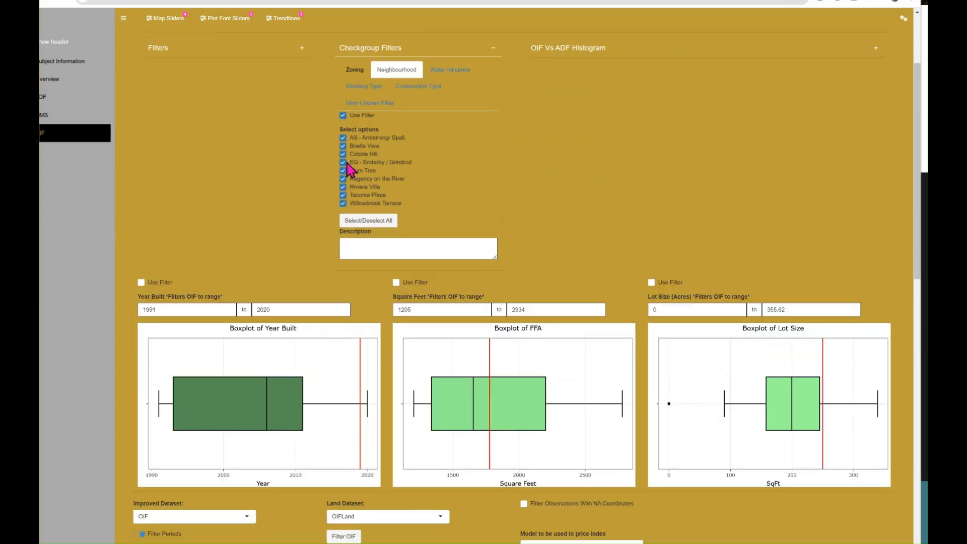
{"action": "scroll", "coordinate": [119, 191], "scroll_direction": "down", "scroll_amount": 4}
{"action": "left_click", "coordinate": [349, 356]}
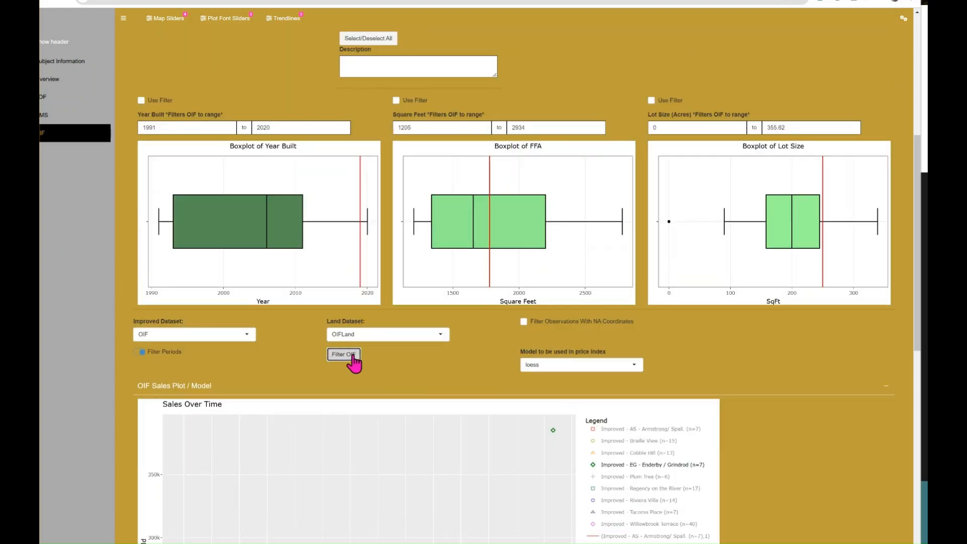
{"action": "scroll", "coordinate": [100, 237], "scroll_direction": "down", "scroll_amount": 1}
{"action": "scroll", "coordinate": [95, 225], "scroll_direction": "down", "scroll_amount": 4}
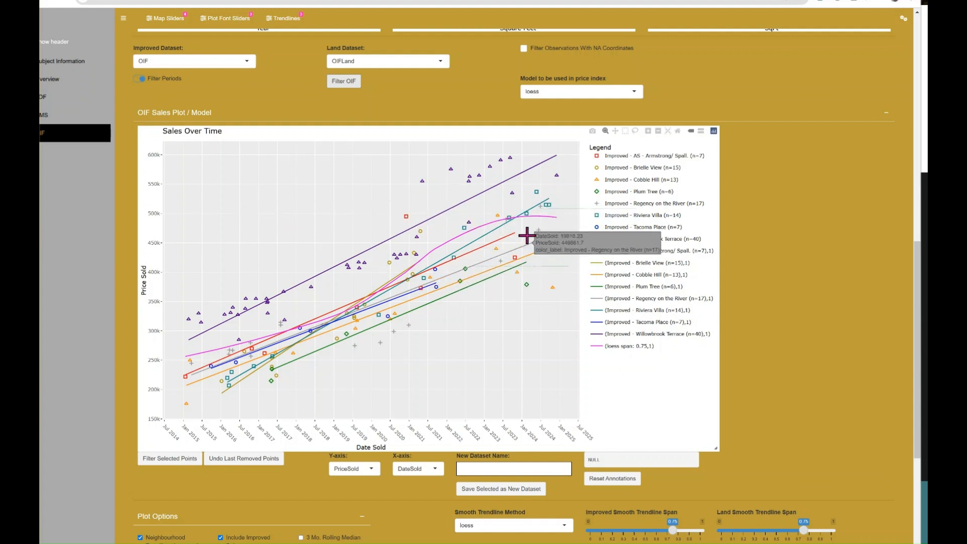
Step: Isolate the AS - Armstrong/ Spall. sales points in the plot, exclude that neighbourhood from the filter, and refilter the OIF
{"action": "double_click", "coordinate": [597, 155]}
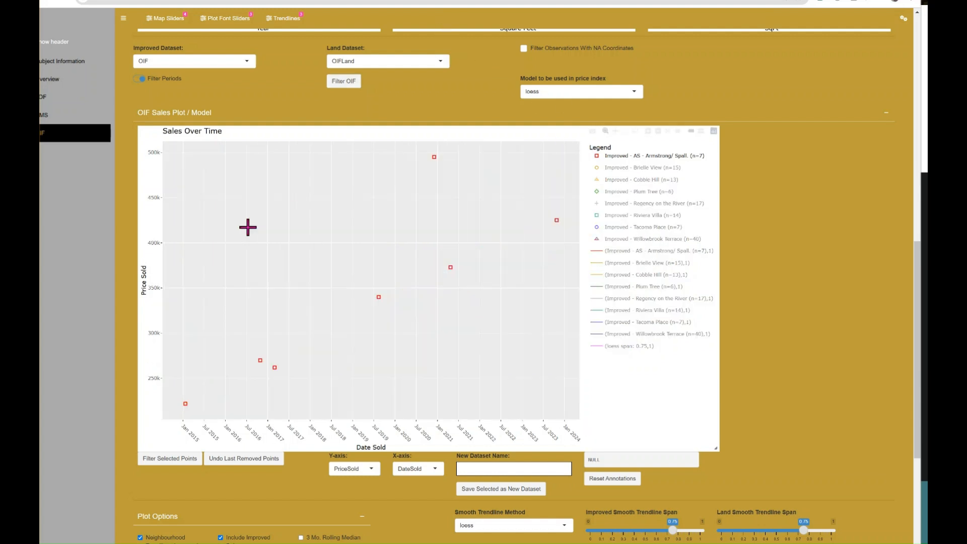
{"action": "scroll", "coordinate": [115, 173], "scroll_direction": "up", "scroll_amount": 9}
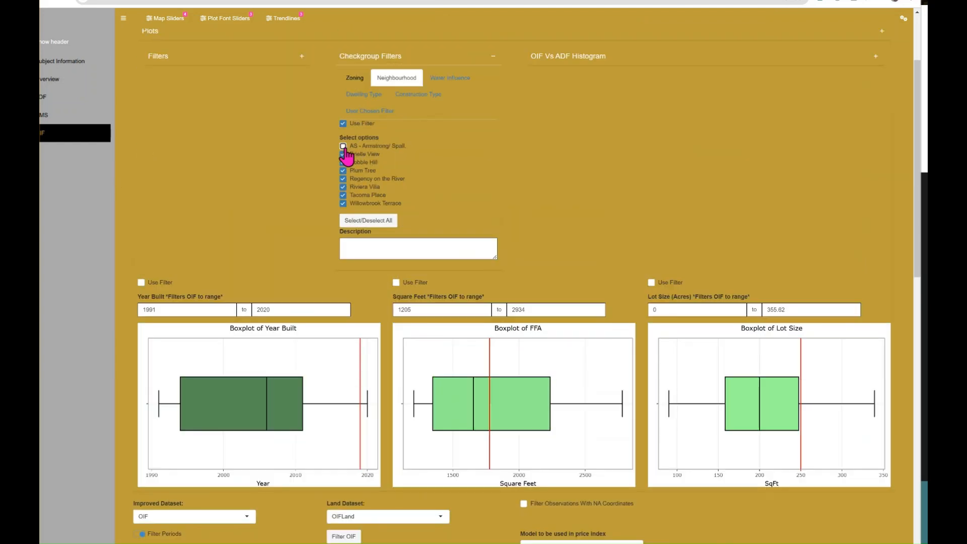
{"action": "scroll", "coordinate": [103, 212], "scroll_direction": "down", "scroll_amount": 6}
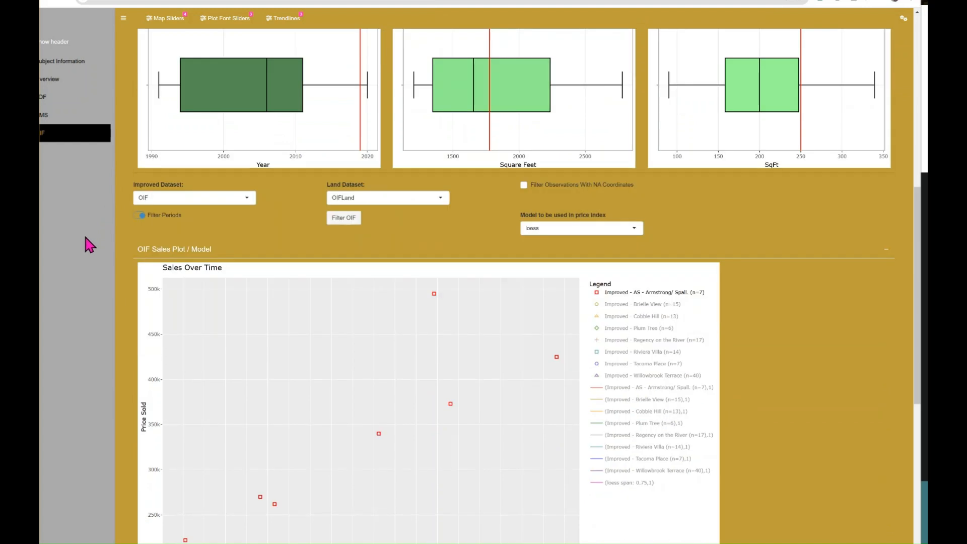
{"action": "scroll", "coordinate": [85, 239], "scroll_direction": "down", "scroll_amount": 1}
{"action": "left_click", "coordinate": [344, 172]}
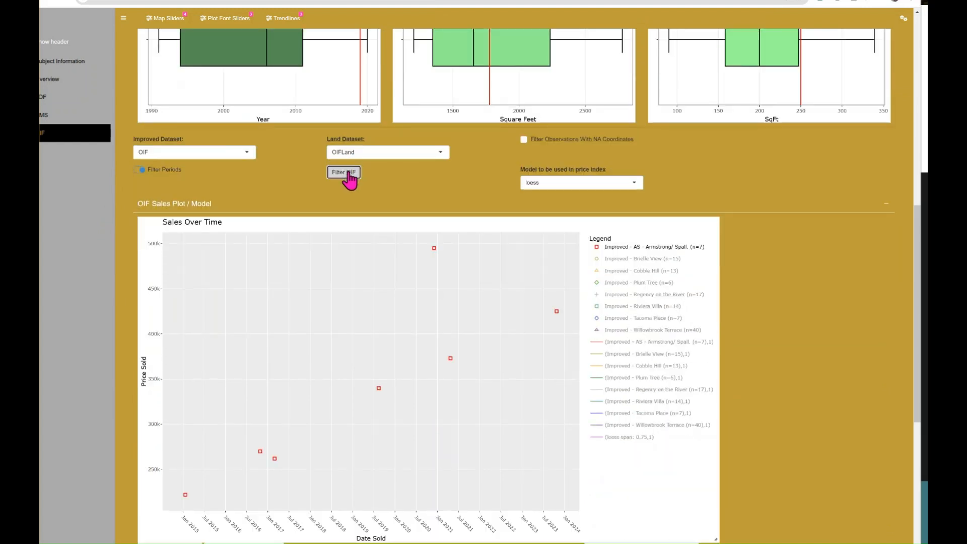
{"action": "scroll", "coordinate": [130, 211], "scroll_direction": "down", "scroll_amount": 3}
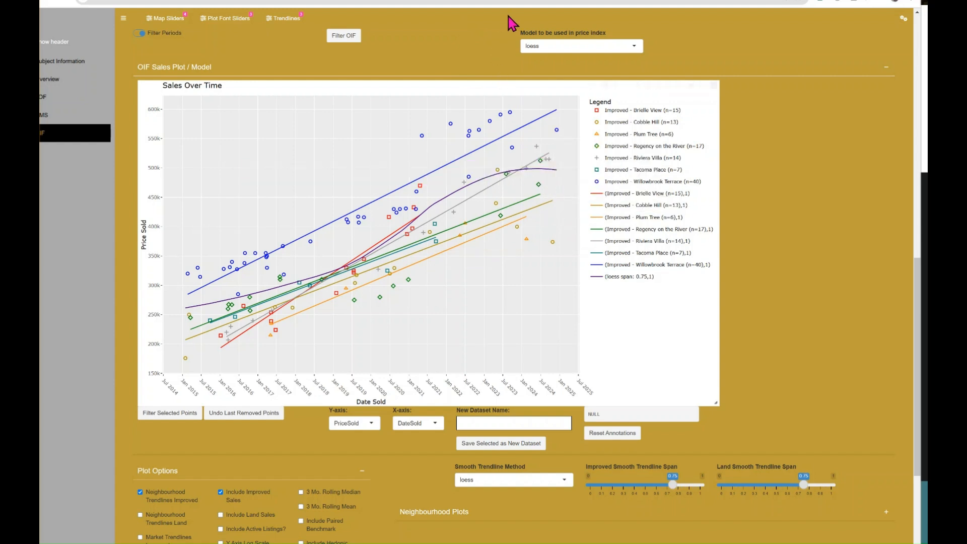
Step: Isolate the Cobble Hill sales points in the plot, exclude Cobble Hill and Plum Tree from the Neighbourhood filter, and refilter the OIF
{"action": "double_click", "coordinate": [641, 122]}
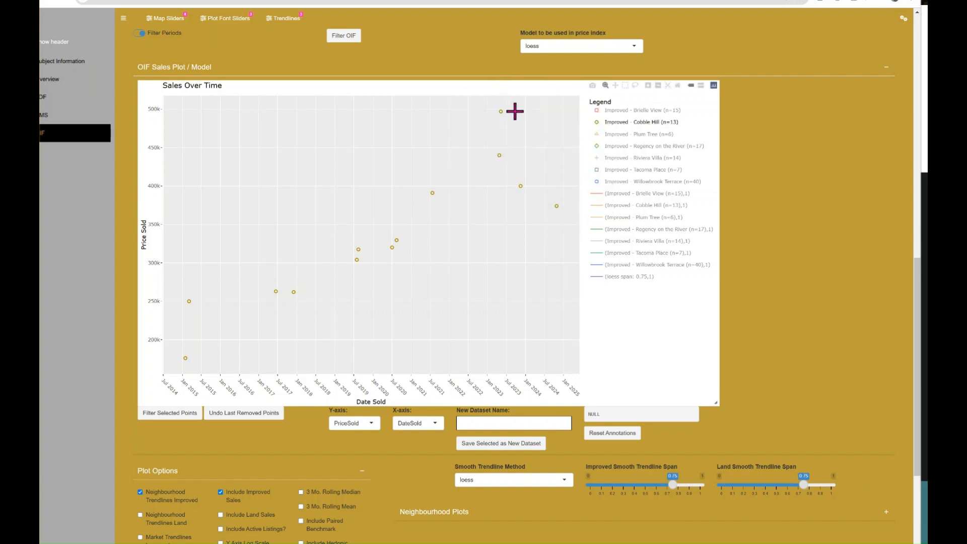
{"action": "mouse_move", "coordinate": [511, 187]}
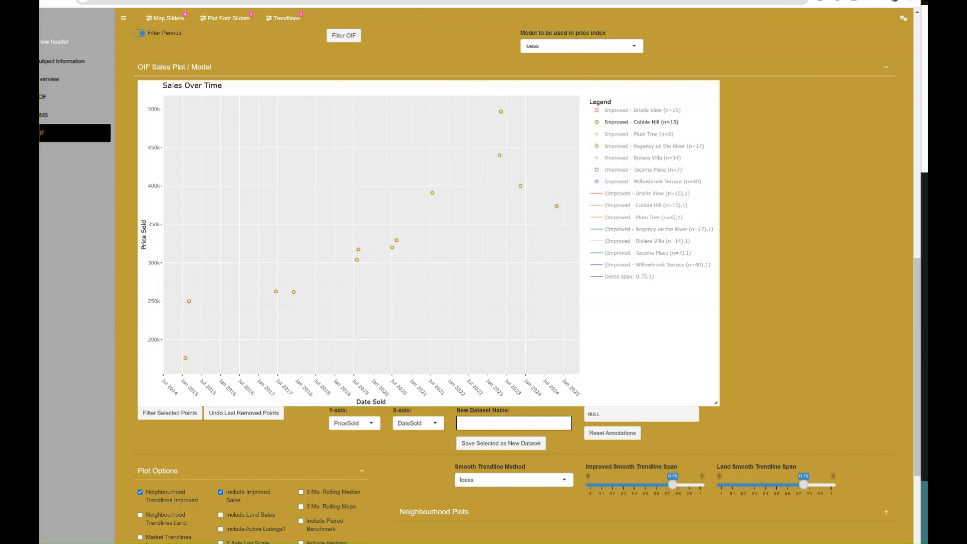
{"action": "scroll", "coordinate": [353, 227], "scroll_direction": "up", "scroll_amount": 5}
{"action": "left_click", "coordinate": [344, 263]}
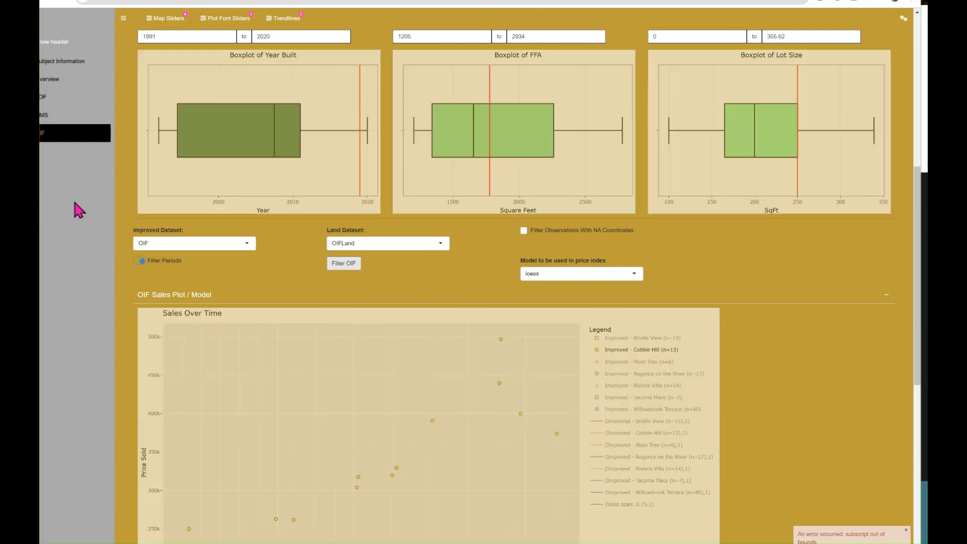
{"action": "scroll", "coordinate": [111, 217], "scroll_direction": "down", "scroll_amount": 3}
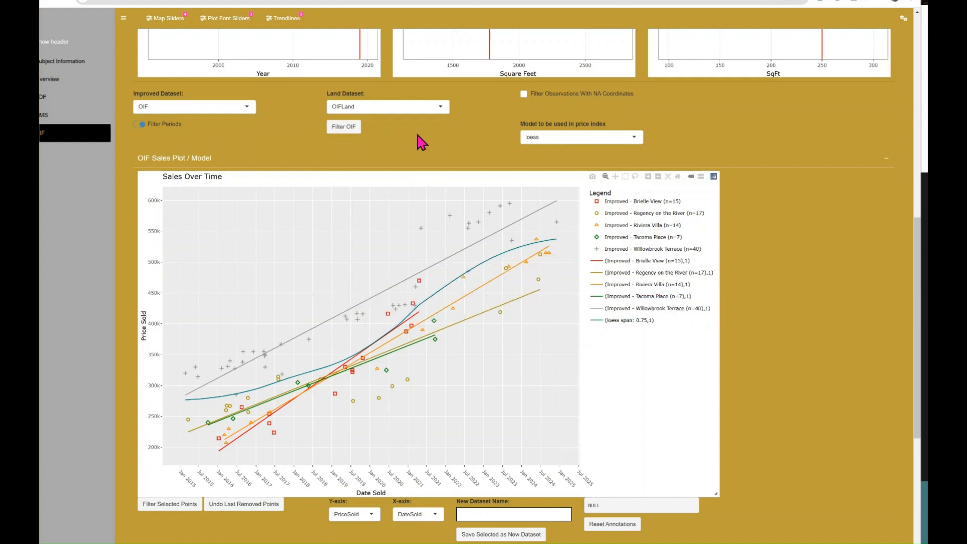
Step: Hide the Regency on the River sales points and the Brielle View trendline in the Sales Over Time plot
{"action": "scroll", "coordinate": [422, 140], "scroll_direction": "down", "scroll_amount": 1}
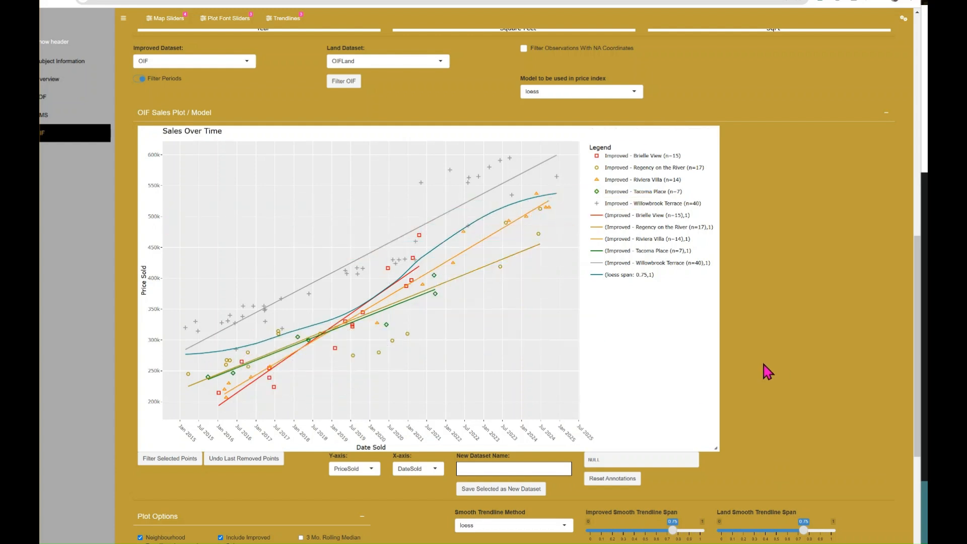
{"action": "scroll", "coordinate": [740, 333], "scroll_direction": "down", "scroll_amount": 1}
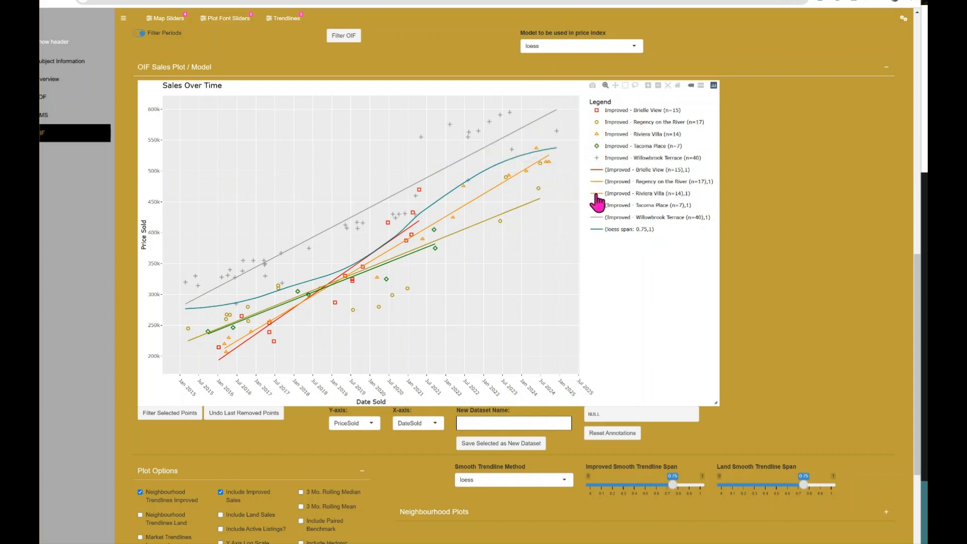
{"action": "left_click", "coordinate": [629, 124]}
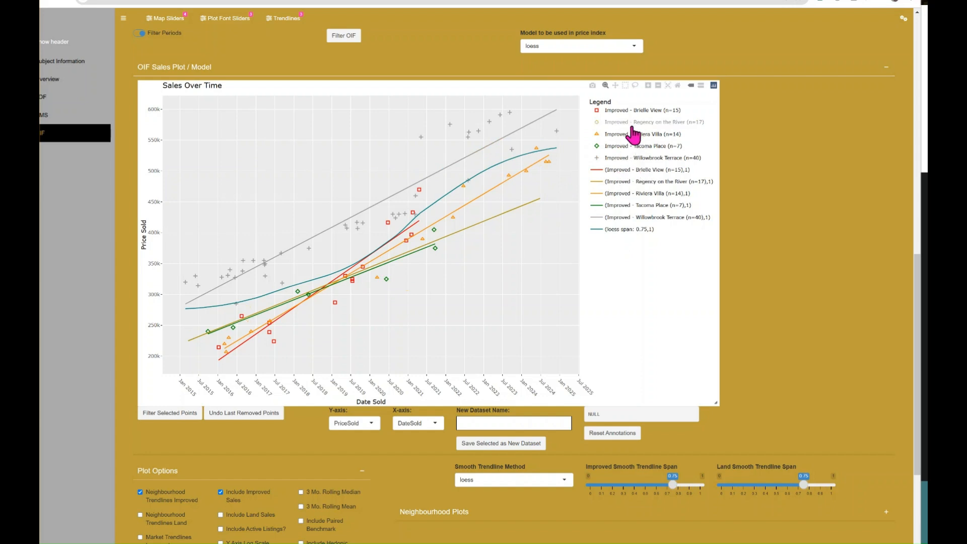
{"action": "left_click", "coordinate": [629, 171]}
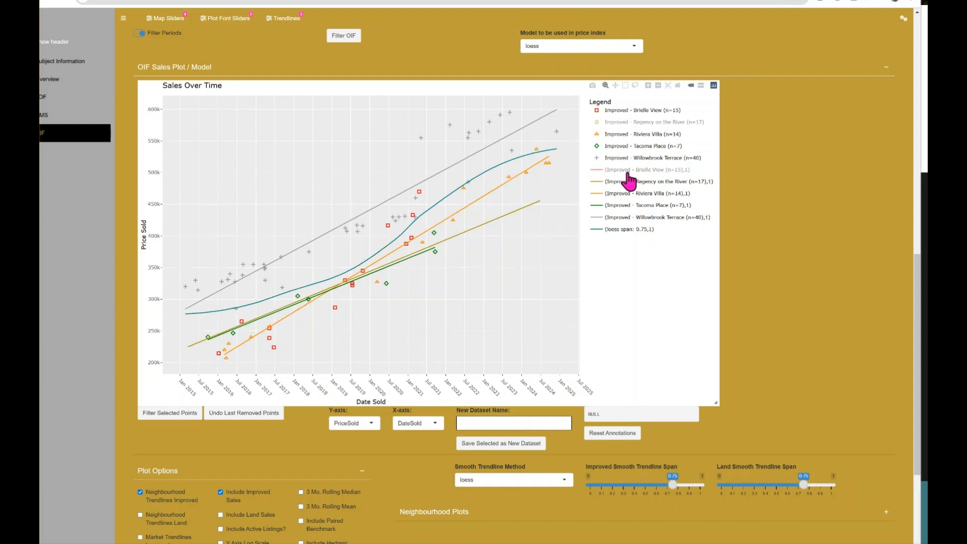
Step: Toggle the Sales Over Time legend entries to compare Brielle View with Riviera Villa, hiding the Regency on the River and Tacoma Place series
{"action": "left_click", "coordinate": [634, 123]}
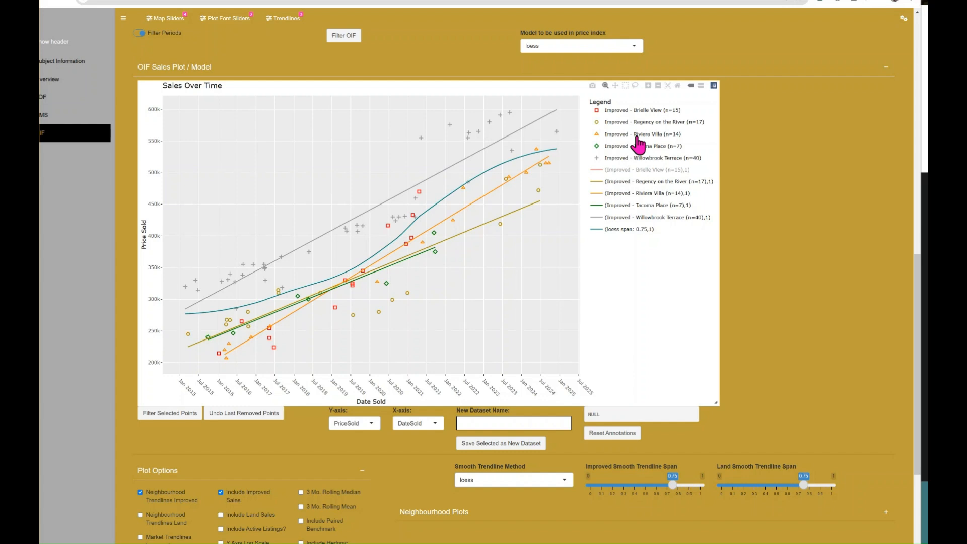
{"action": "left_click", "coordinate": [637, 135]}
{"action": "left_click", "coordinate": [630, 110]}
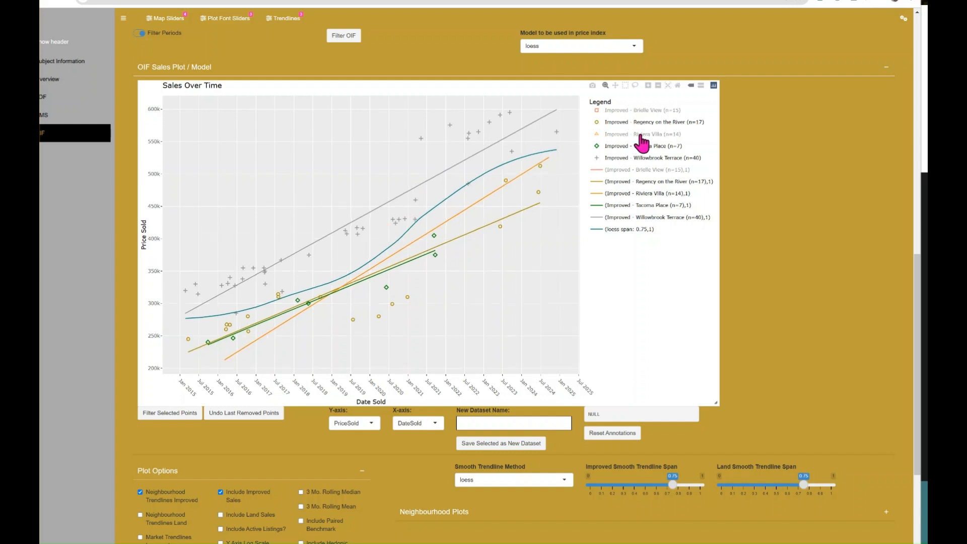
{"action": "left_click", "coordinate": [641, 135]}
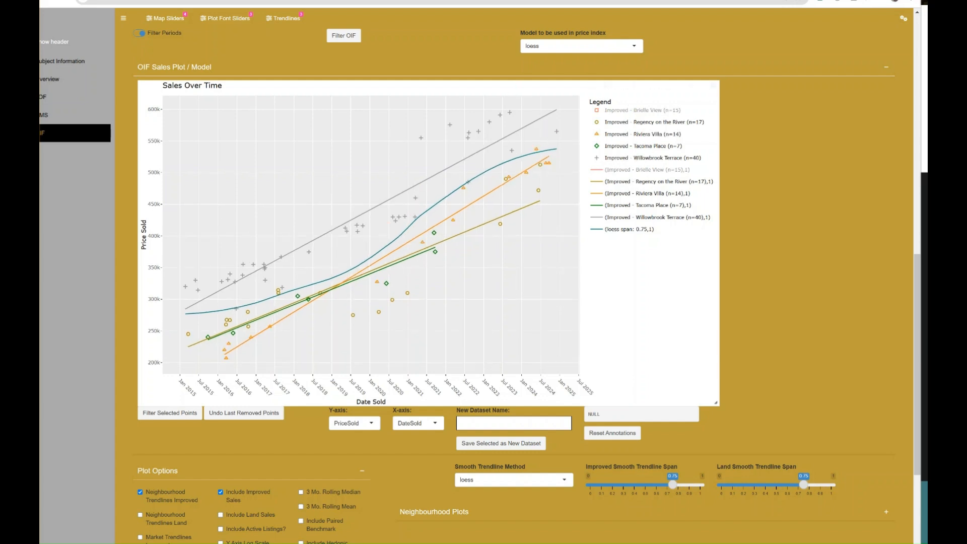
{"action": "left_click", "coordinate": [645, 147]}
{"action": "left_click", "coordinate": [622, 122]}
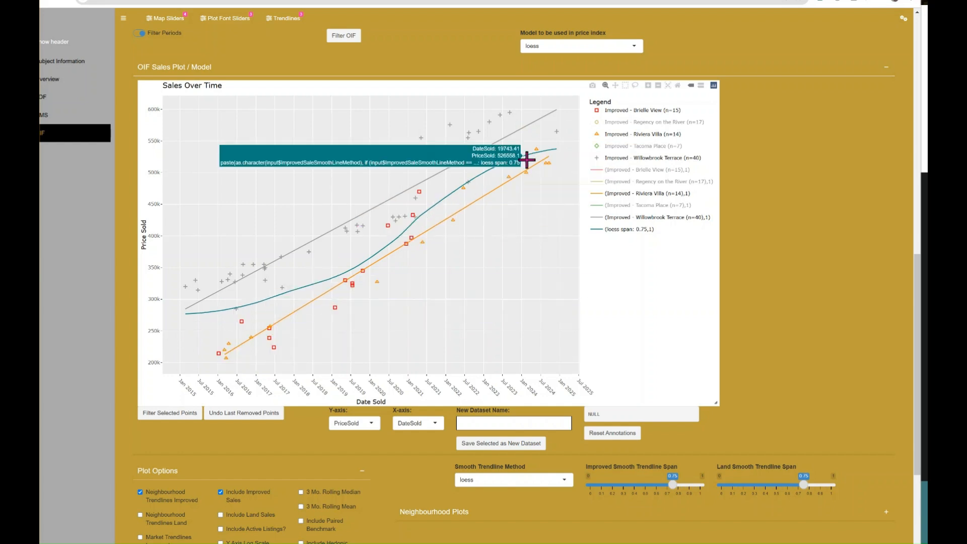
Step: Try an Improved Smooth Trendline Span of 0.3, and set it to 0.7 for the Willowbrook Terrace sales plot
{"action": "left_click_drag", "start_coordinate": [672, 484], "coordinate": [647, 486]}
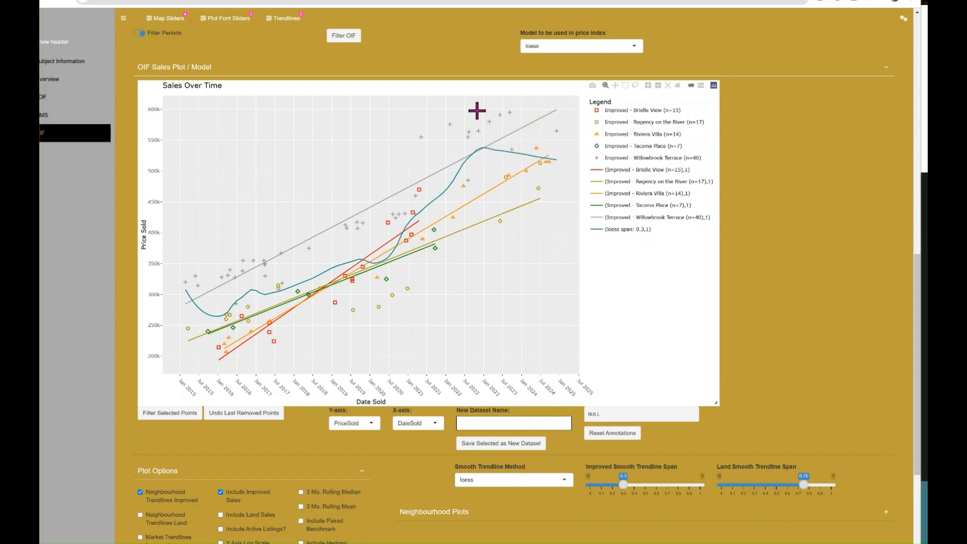
{"action": "mouse_move", "coordinate": [515, 118]}
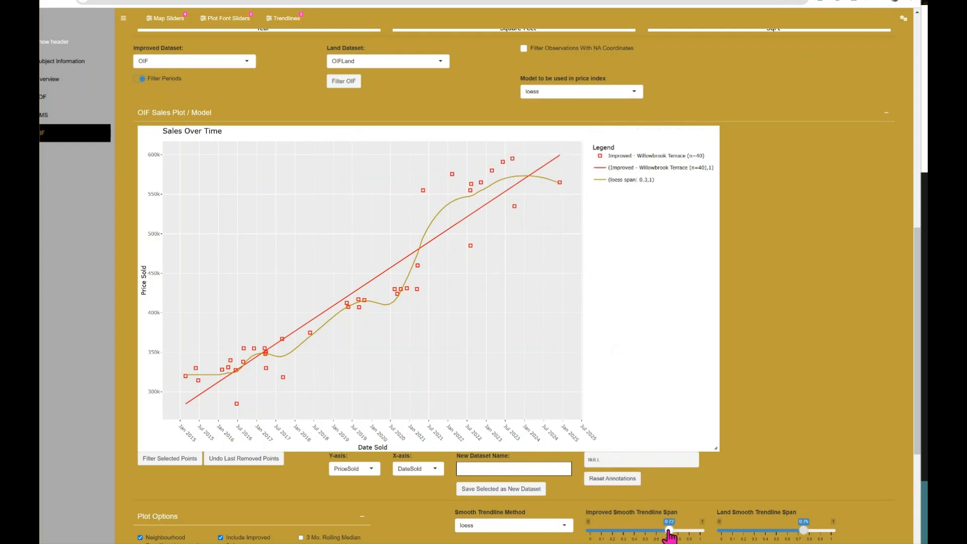
{"action": "left_click_drag", "start_coordinate": [669, 535], "coordinate": [668, 534]}
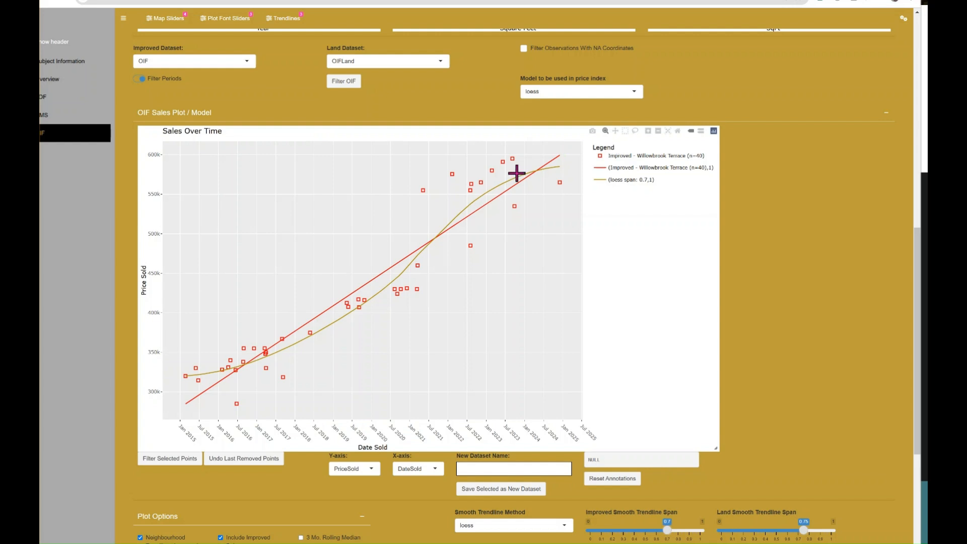
{"action": "mouse_move", "coordinate": [569, 190]}
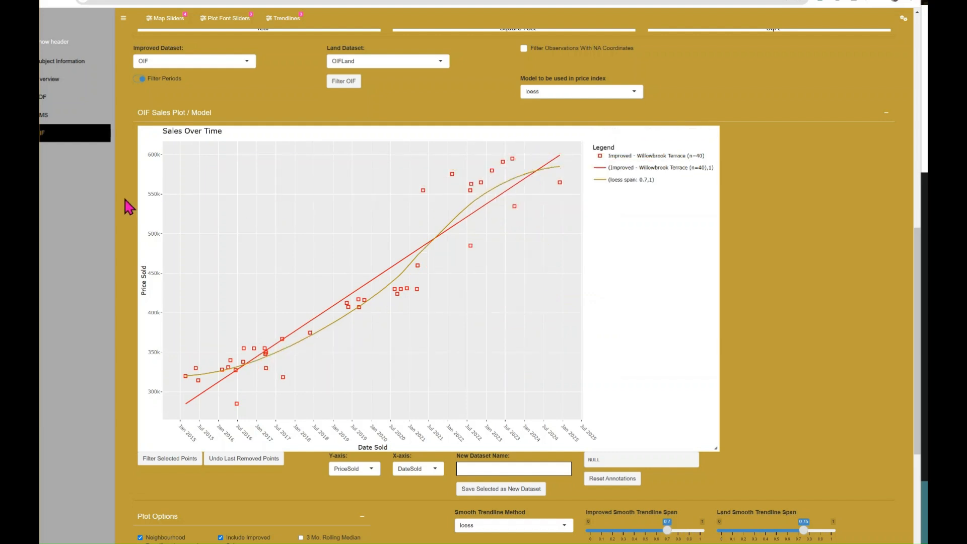
Step: Lasso-select the three Willowbrook Terrace sales from 2022 onwards that lie below the trendlines
{"action": "scroll", "coordinate": [126, 206], "scroll_direction": "up", "scroll_amount": 1}
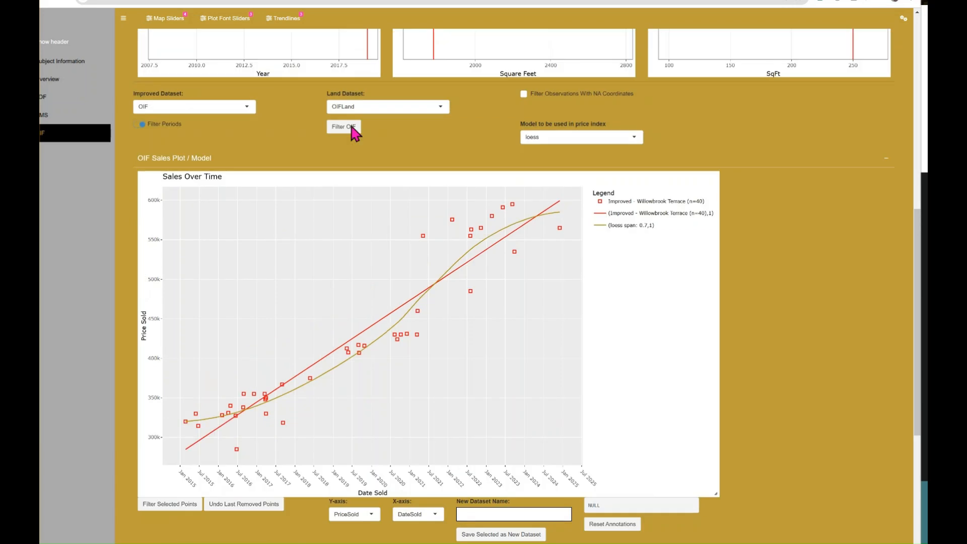
{"action": "scroll", "coordinate": [486, 173], "scroll_direction": "down", "scroll_amount": 1}
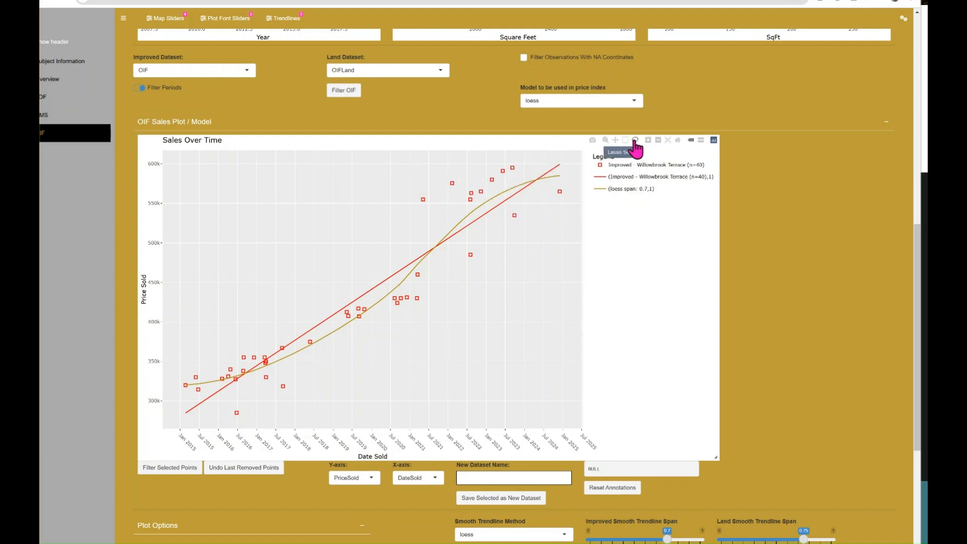
{"action": "left_click_drag", "start_coordinate": [562, 180], "coordinate": [459, 244]}
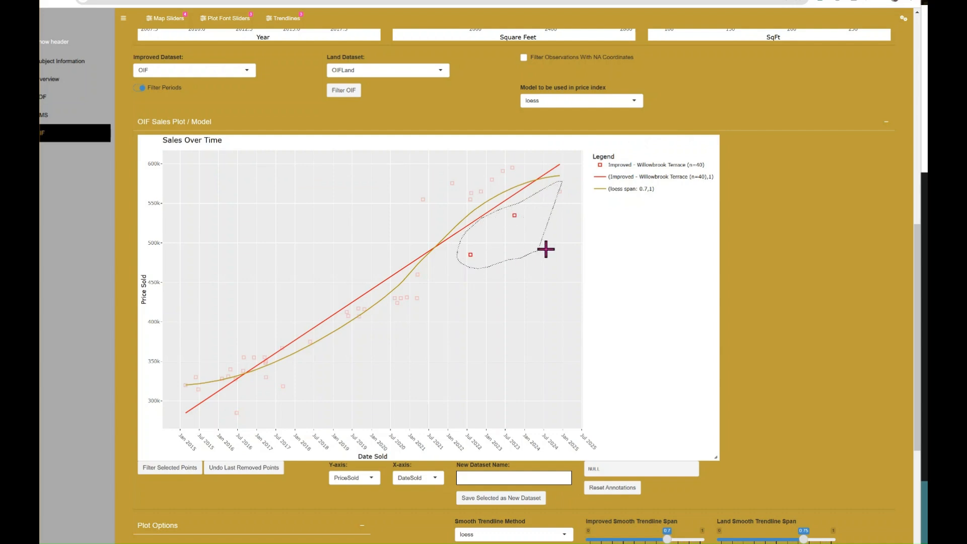
{"action": "left_click_drag", "start_coordinate": [569, 230], "coordinate": [561, 194]}
Step: Expand the Selected Data table and copy the MLS numbers of the selected sales to the clipboard
{"action": "scroll", "coordinate": [851, 327], "scroll_direction": "down", "scroll_amount": 5}
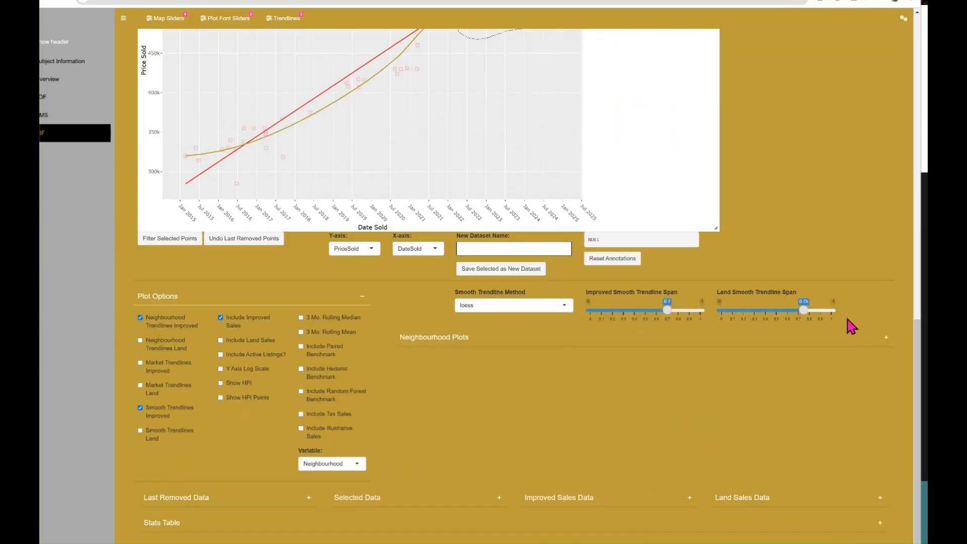
{"action": "left_click", "coordinate": [499, 498]}
{"action": "scroll", "coordinate": [493, 413], "scroll_direction": "down", "scroll_amount": 1}
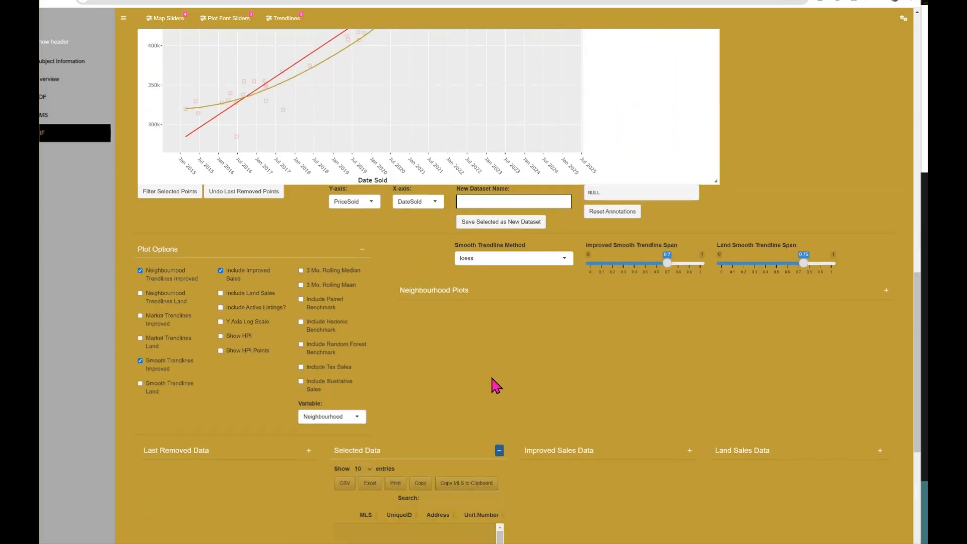
{"action": "left_click", "coordinate": [469, 486]}
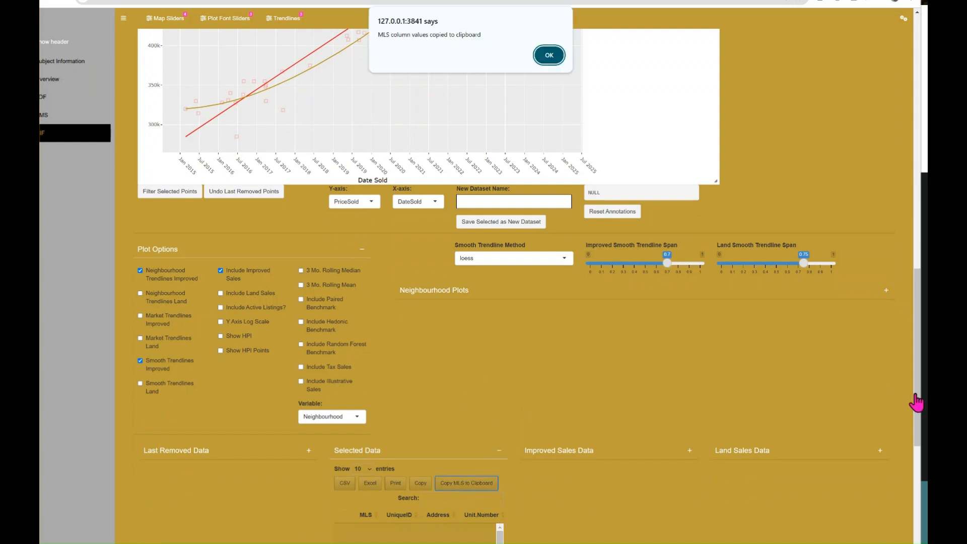
{"action": "left_click", "coordinate": [553, 58]}
Step: Check the selected sales in the table, switch to the MLS search page, and search for the three copied MLS numbers
{"action": "scroll", "coordinate": [924, 346], "scroll_direction": "down", "scroll_amount": 6}
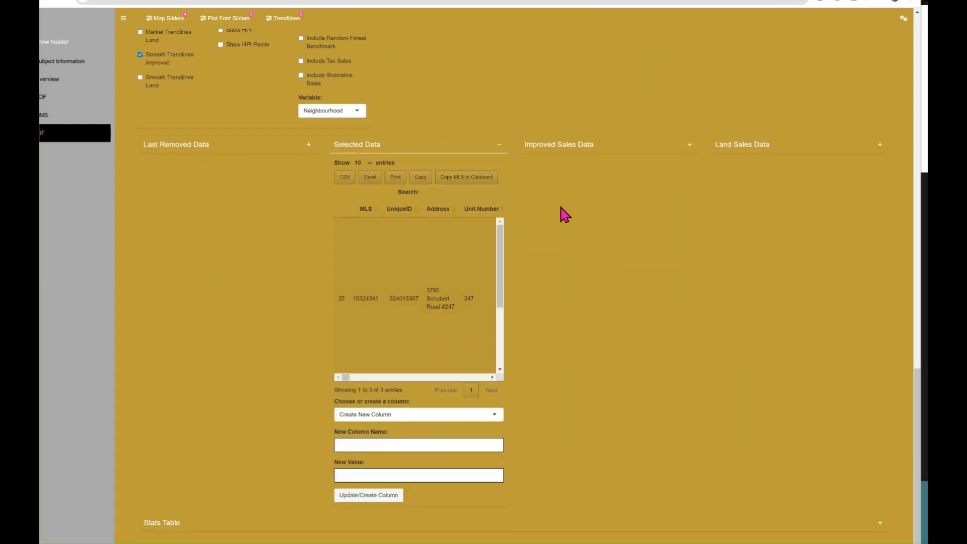
{"action": "scroll", "coordinate": [896, 122], "scroll_direction": "up", "scroll_amount": 12}
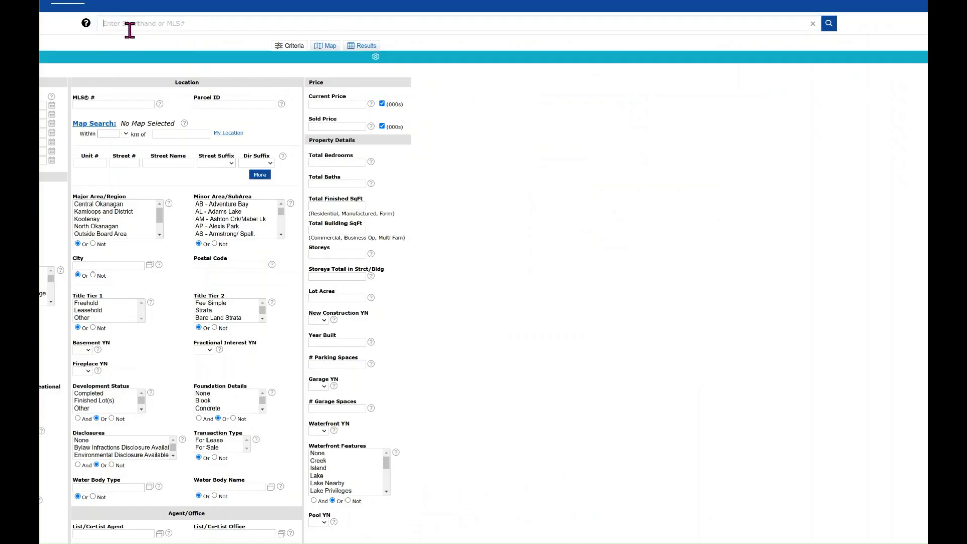
{"action": "left_click", "coordinate": [130, 29]}
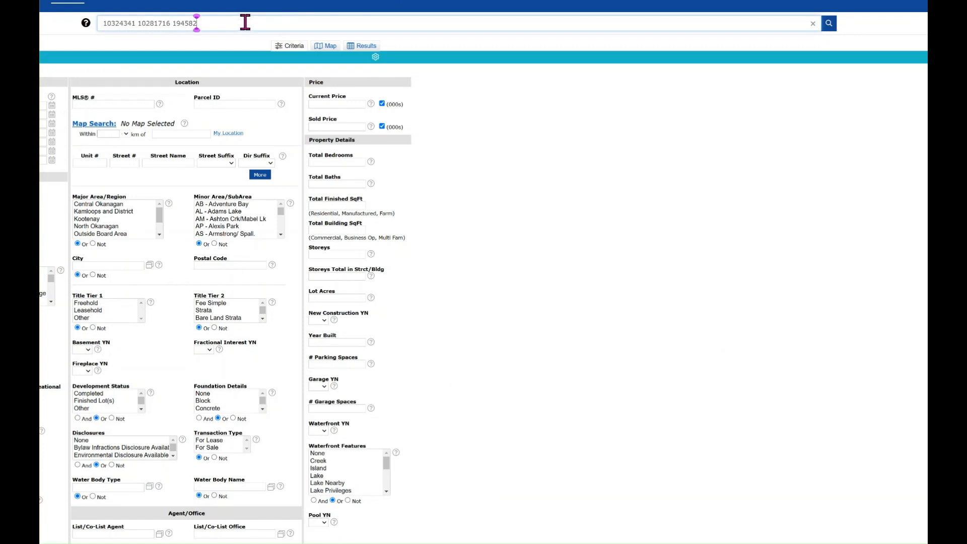
{"action": "key", "text": "Return"}
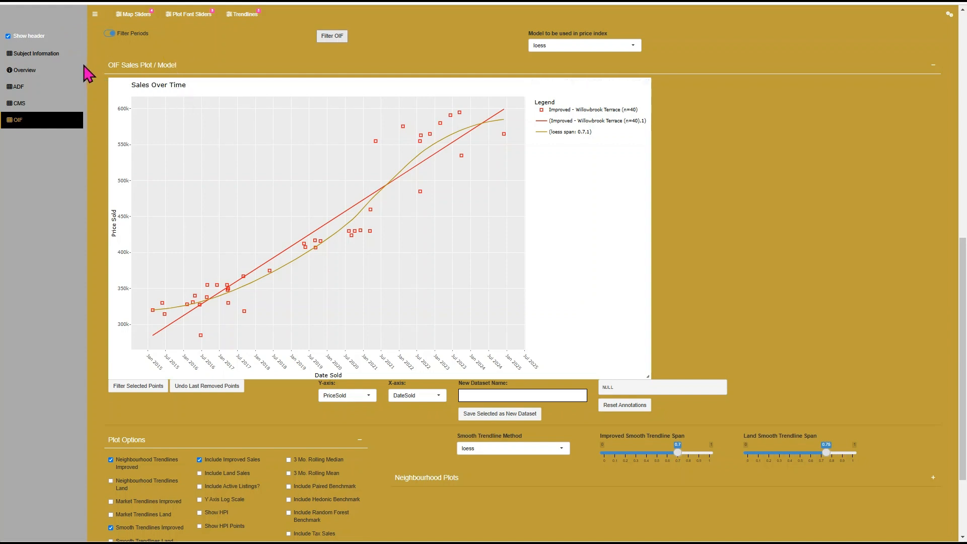
Step: Load the saved input values into the Subject Information page and review the subject property's details and map location
{"action": "left_click", "coordinate": [38, 54]}
{"action": "scroll", "coordinate": [244, 244], "scroll_direction": "down", "scroll_amount": 5}
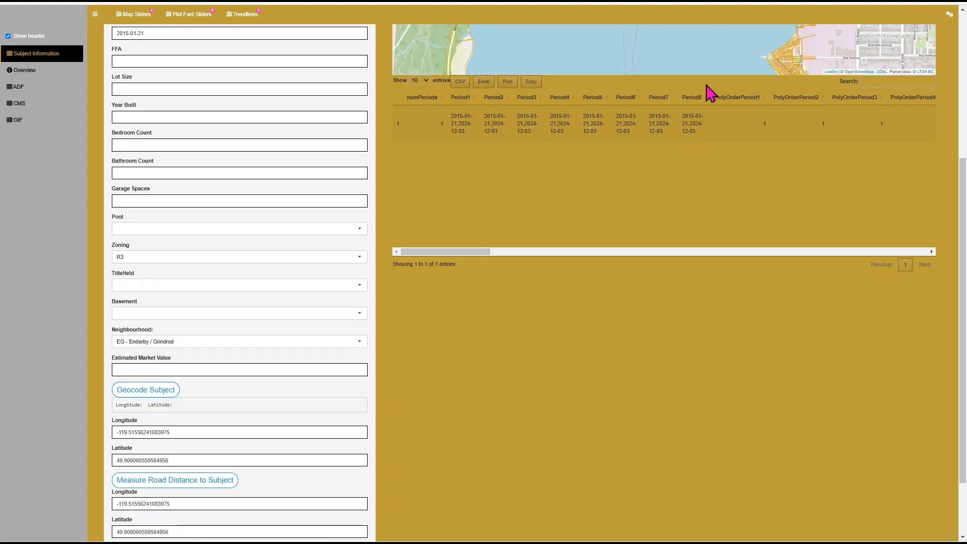
{"action": "left_click", "coordinate": [950, 16]}
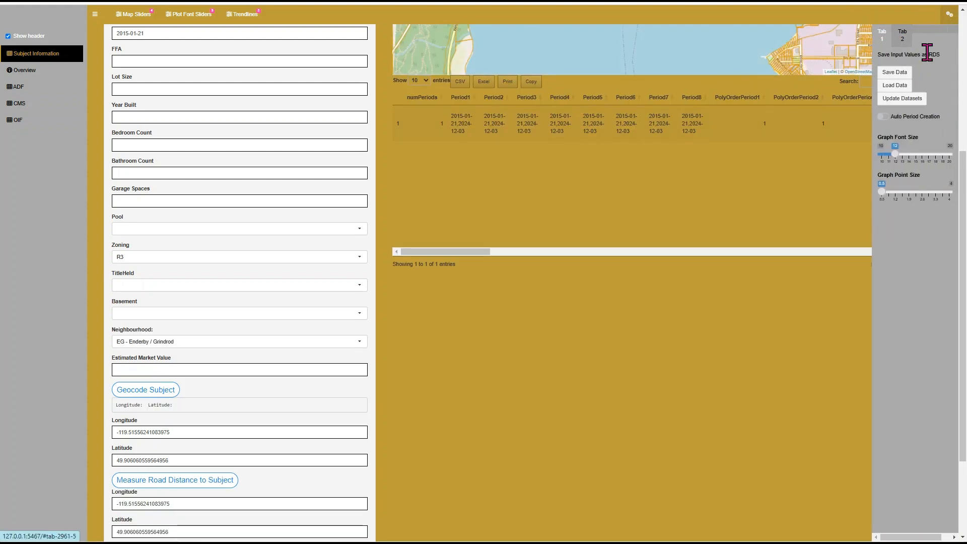
{"action": "left_click", "coordinate": [905, 92]}
{"action": "left_click", "coordinate": [951, 17]}
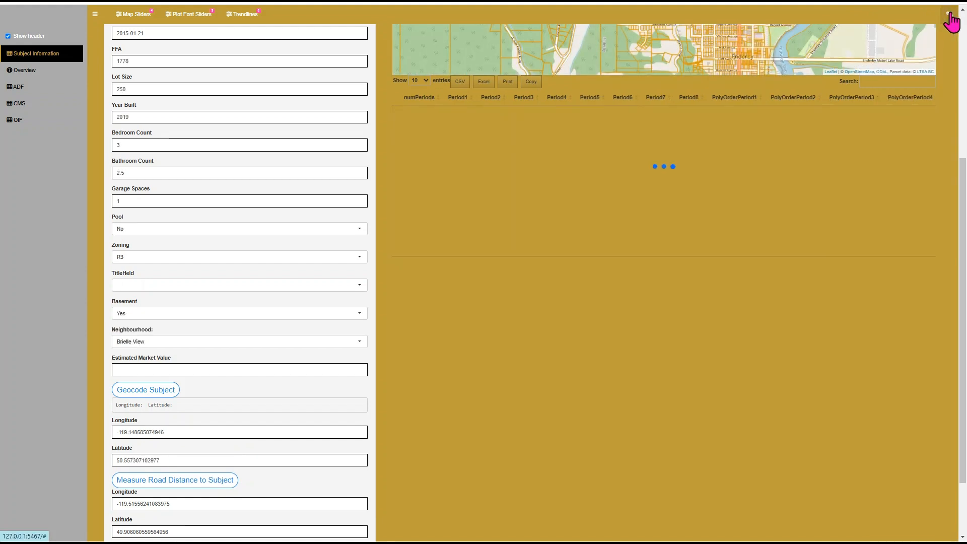
{"action": "scroll", "coordinate": [202, 81], "scroll_direction": "up", "scroll_amount": 5}
{"action": "left_click", "coordinate": [123, 39]}
{"action": "scroll", "coordinate": [142, 126], "scroll_direction": "down", "scroll_amount": 5}
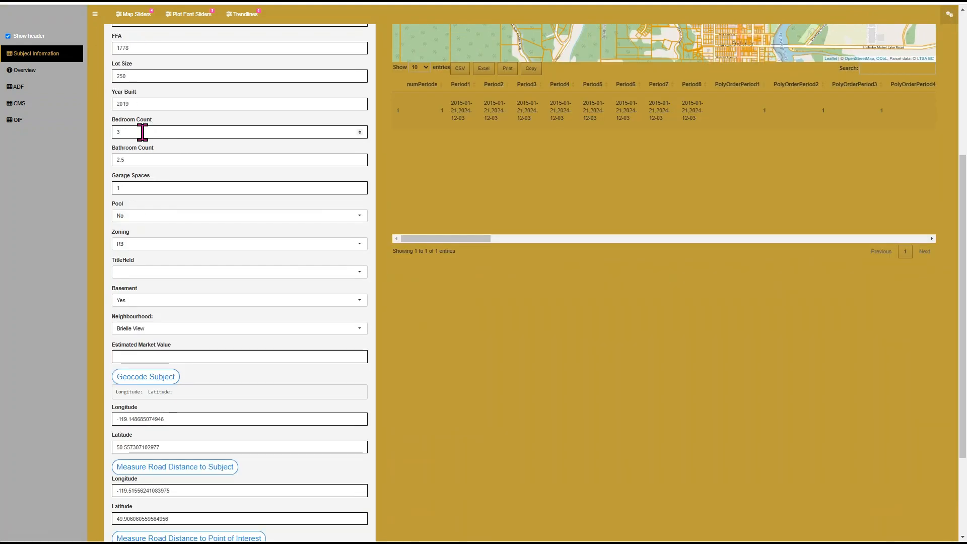
{"action": "scroll", "coordinate": [453, 207], "scroll_direction": "up", "scroll_amount": 4}
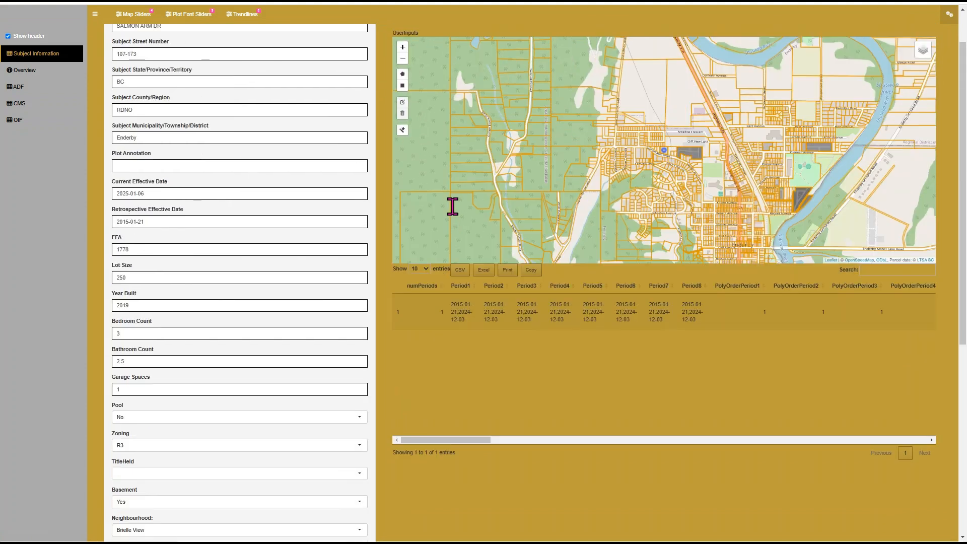
{"action": "scroll", "coordinate": [378, 270], "scroll_direction": "down", "scroll_amount": 3}
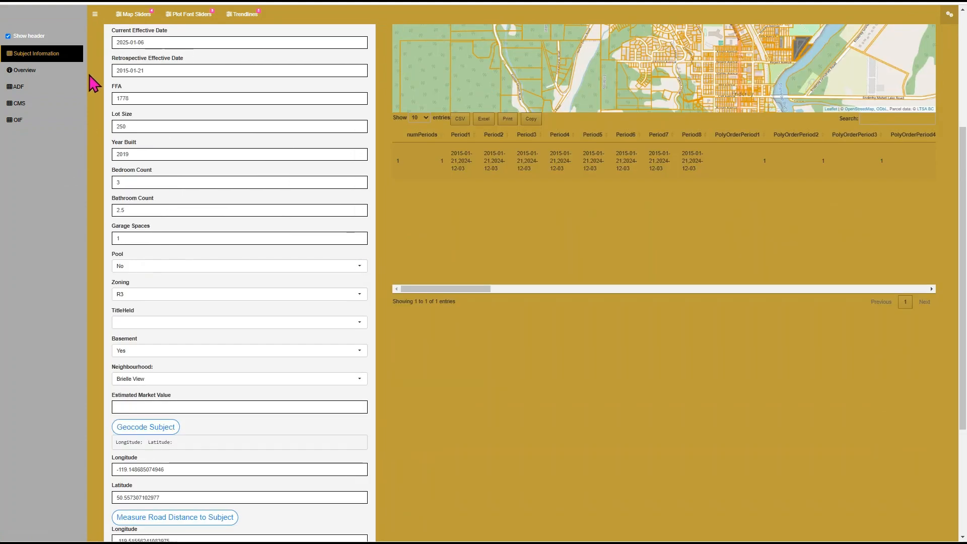
Step: Expand the OIF sales plot and its plot options, and include improved sales in the plot
{"action": "left_click", "coordinate": [36, 121]}
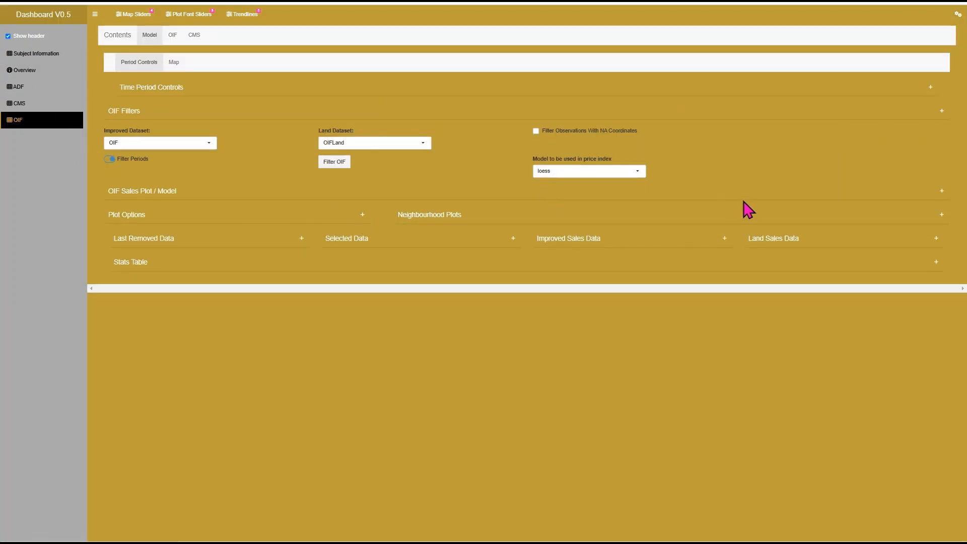
{"action": "left_click", "coordinate": [942, 191]}
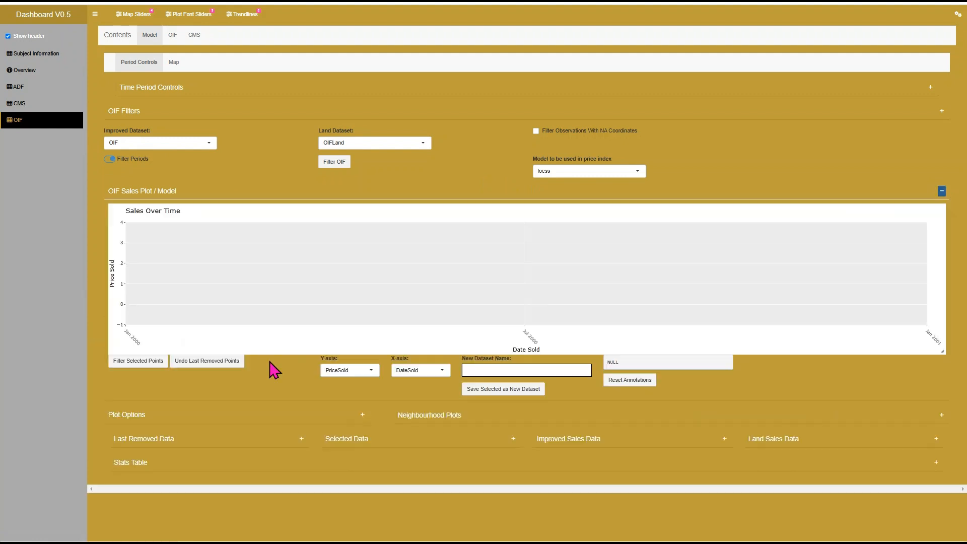
{"action": "left_click", "coordinate": [362, 415]}
{"action": "scroll", "coordinate": [346, 373], "scroll_direction": "down", "scroll_amount": 2}
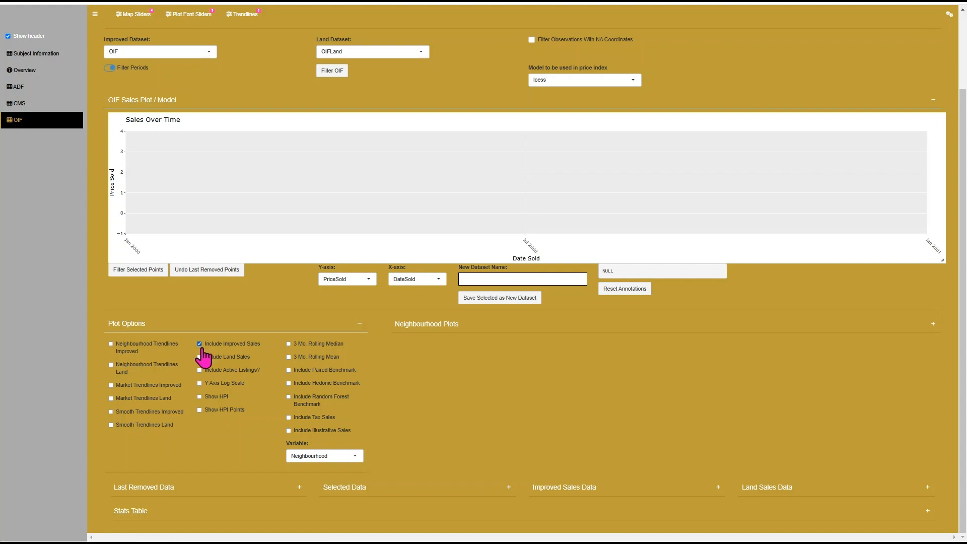
{"action": "key", "text": "super+Tab"}
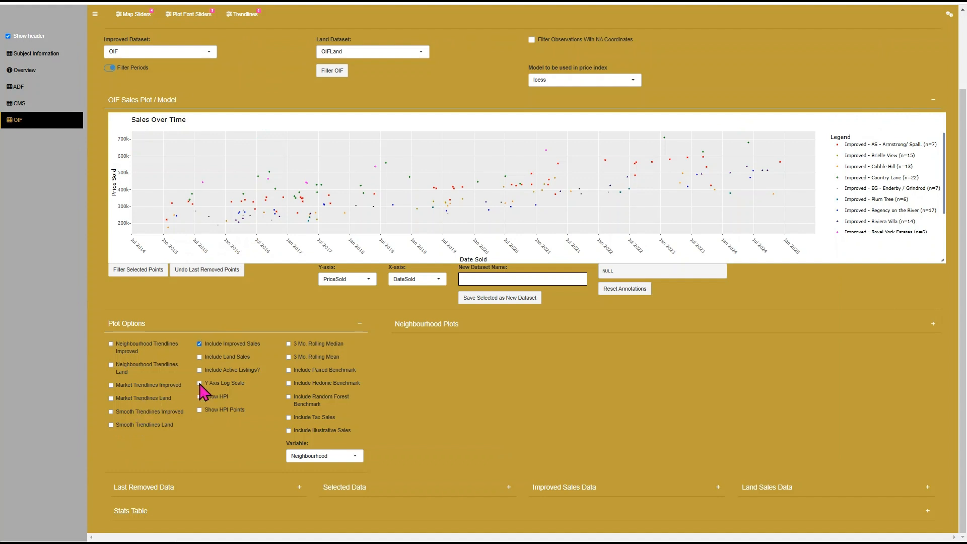
Step: Add the improved neighbourhood trendlines and improved smooth trendlines to the sales plot, and resize the plot narrower and taller
{"action": "left_click", "coordinate": [114, 348]}
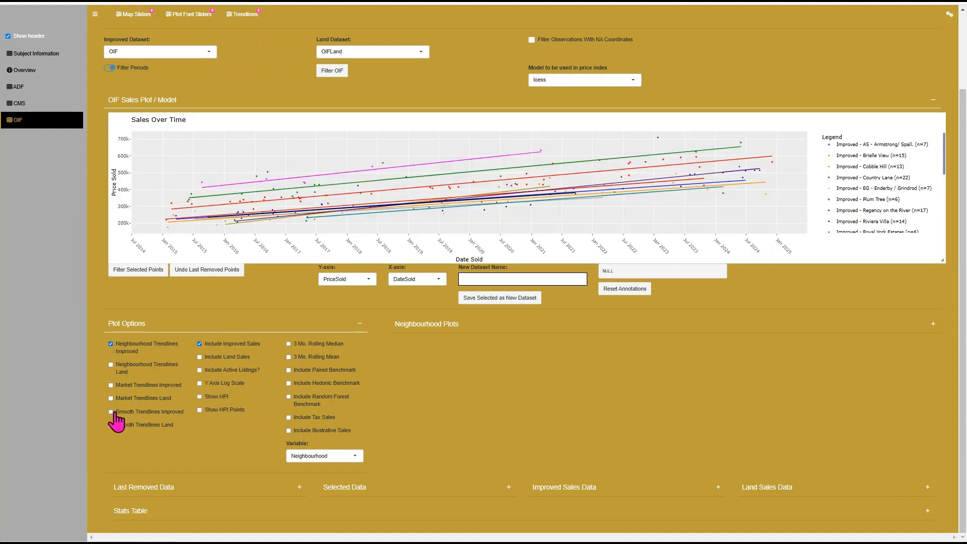
{"action": "left_click", "coordinate": [111, 413]}
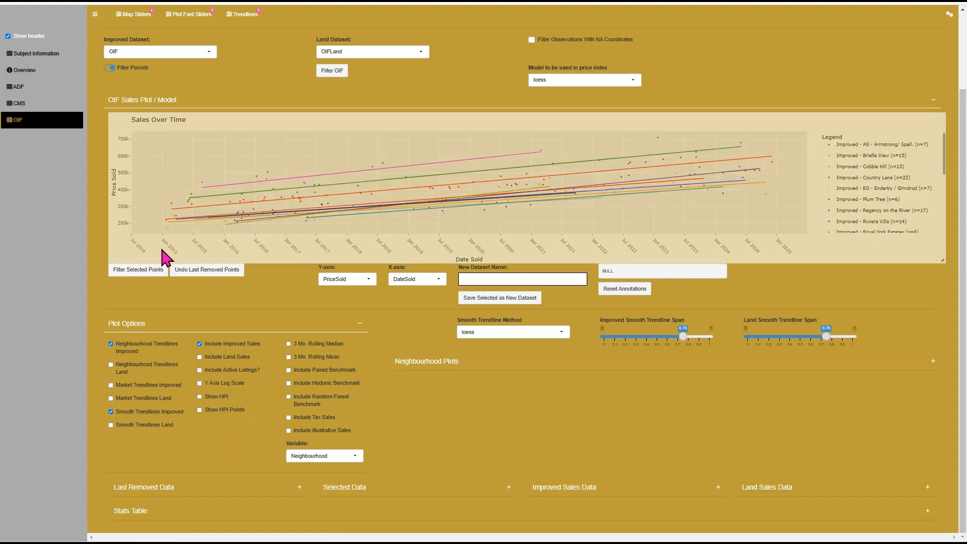
{"action": "left_click_drag", "start_coordinate": [945, 261], "coordinate": [579, 375]}
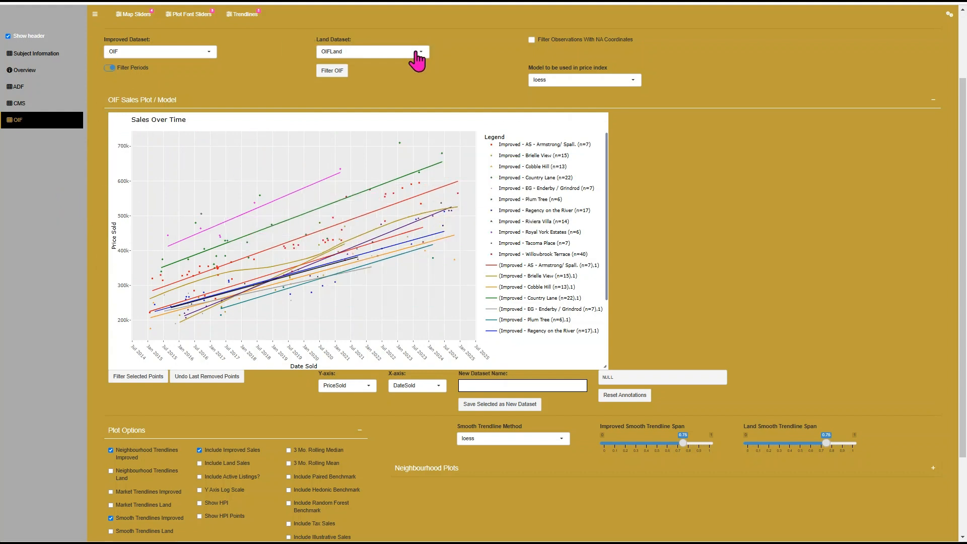
Step: Open the Neighbourhood options of the OIF checkgroup filters and enable the Neighbourhood filter
{"action": "scroll", "coordinate": [376, 82], "scroll_direction": "up", "scroll_amount": 2}
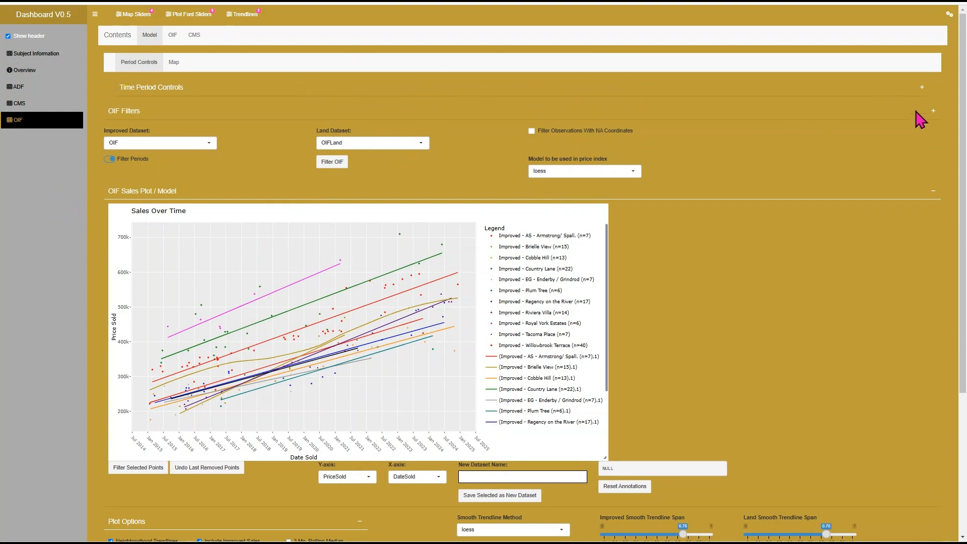
{"action": "left_click", "coordinate": [933, 111]}
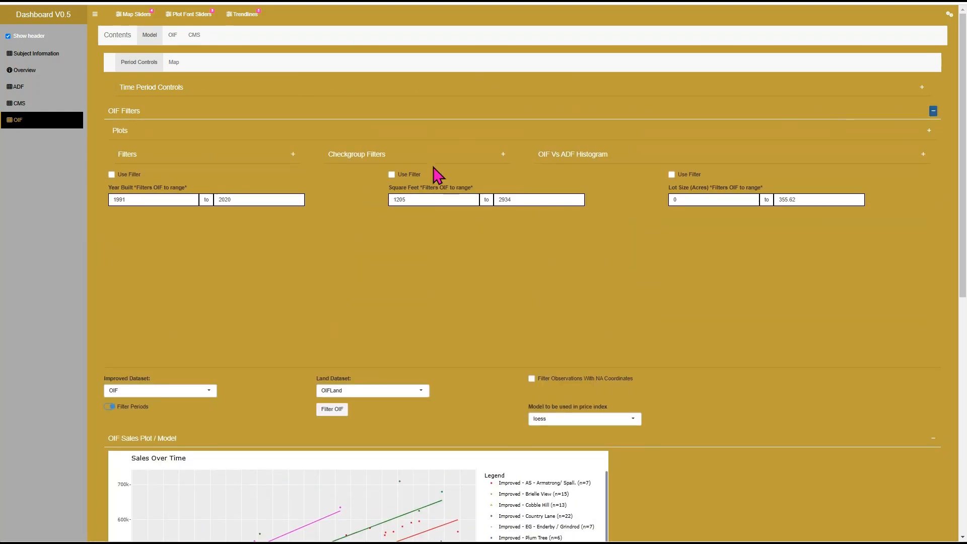
{"action": "left_click", "coordinate": [503, 154]}
{"action": "left_click", "coordinate": [383, 174]}
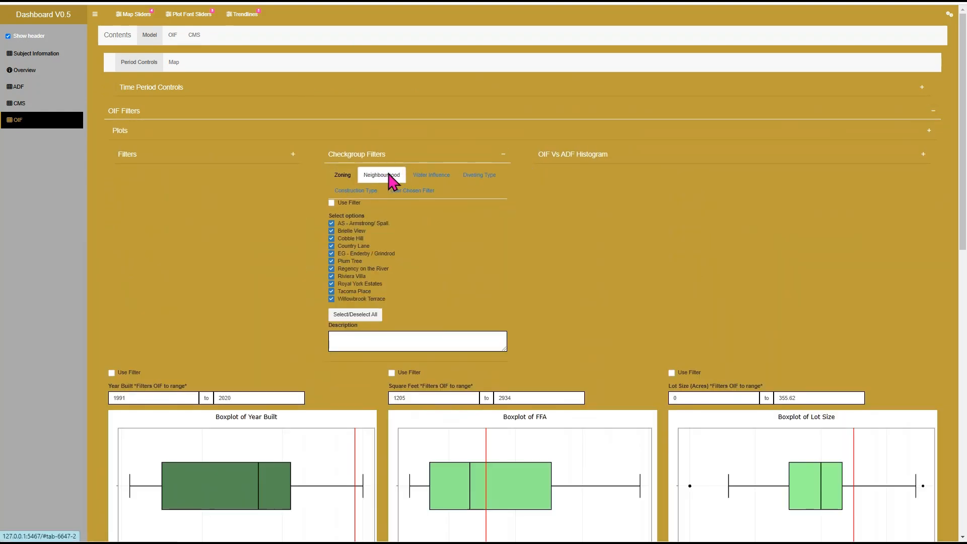
{"action": "left_click", "coordinate": [332, 203]}
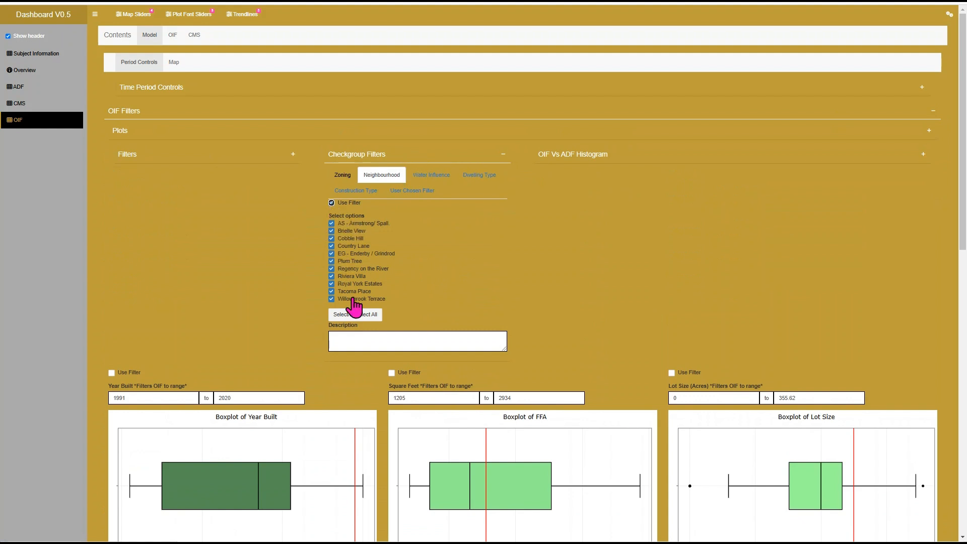
Step: Limit the Neighbourhood filter to Willowbrook Terrace only and apply it to the OIF sales
{"action": "left_click", "coordinate": [352, 314]}
{"action": "left_click", "coordinate": [331, 254]}
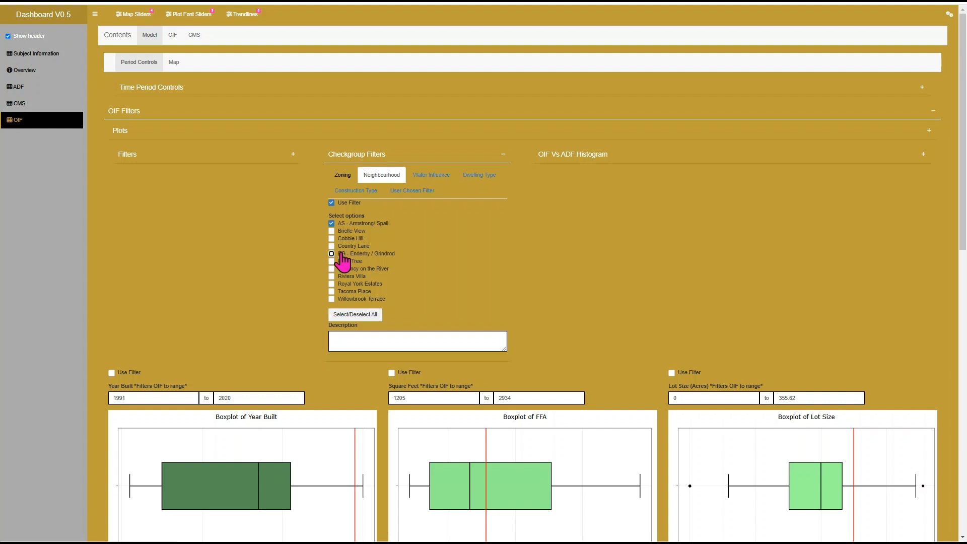
{"action": "left_click", "coordinate": [331, 223]}
{"action": "scroll", "coordinate": [902, 180], "scroll_direction": "down", "scroll_amount": 3}
{"action": "scroll", "coordinate": [909, 180], "scroll_direction": "up", "scroll_amount": 3}
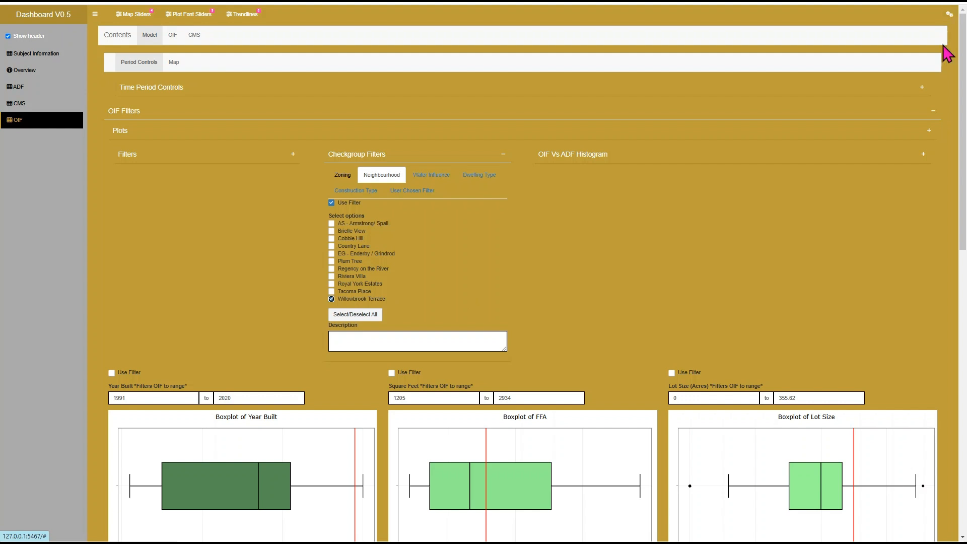
{"action": "scroll", "coordinate": [915, 108], "scroll_direction": "down", "scroll_amount": 6}
{"action": "scroll", "coordinate": [917, 107], "scroll_direction": "down", "scroll_amount": 1}
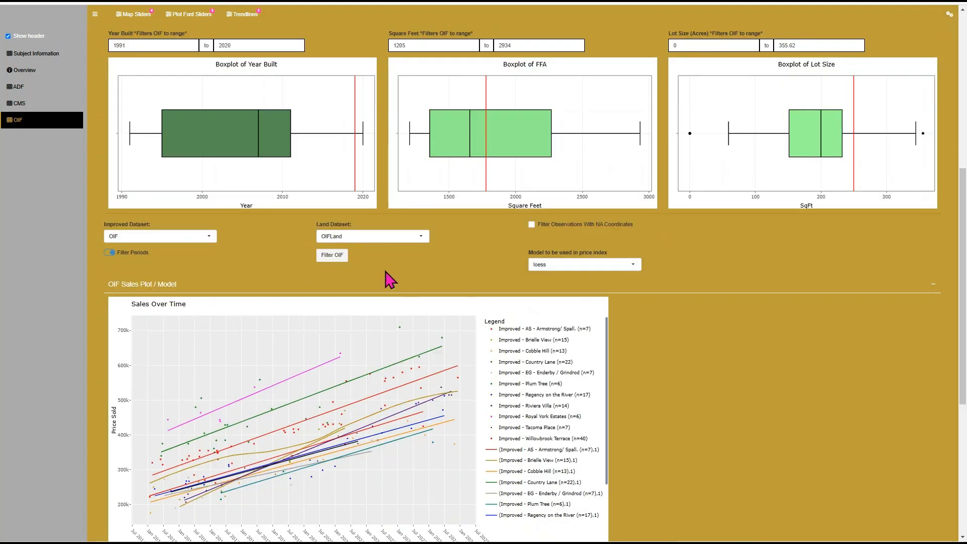
{"action": "left_click", "coordinate": [332, 255]}
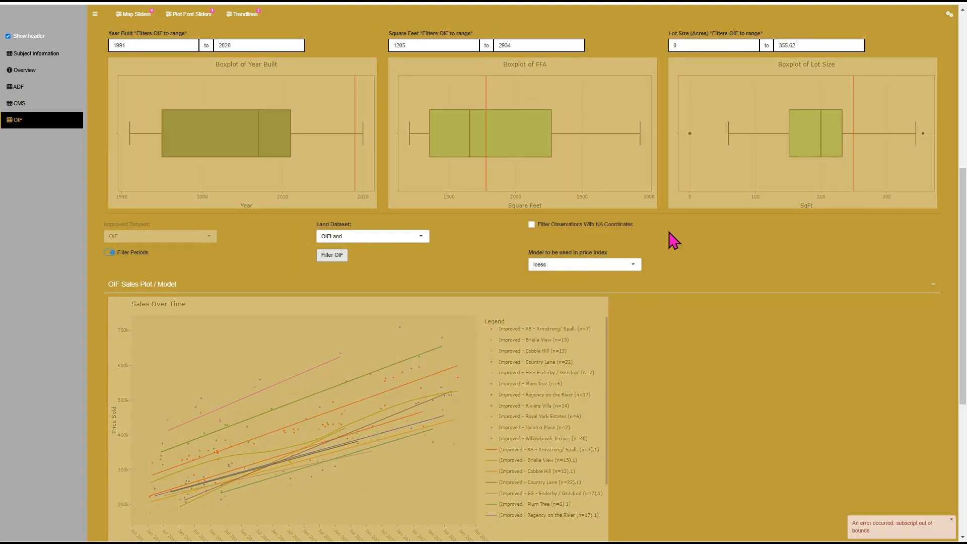
Step: Set the improved smooth trendline span to 0.7 and enlarge the sales plot slightly
{"action": "scroll", "coordinate": [436, 341], "scroll_direction": "down", "scroll_amount": 2}
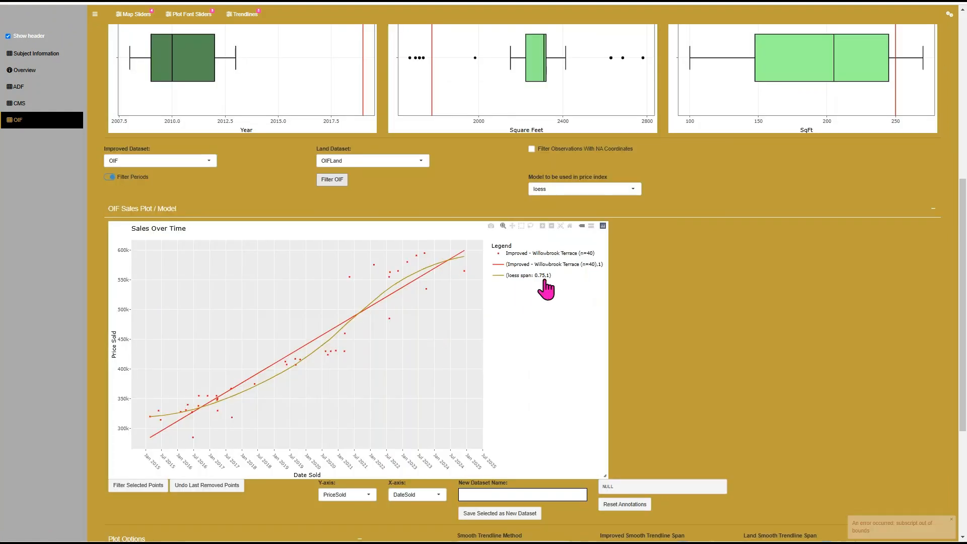
{"action": "scroll", "coordinate": [725, 381], "scroll_direction": "down", "scroll_amount": 2}
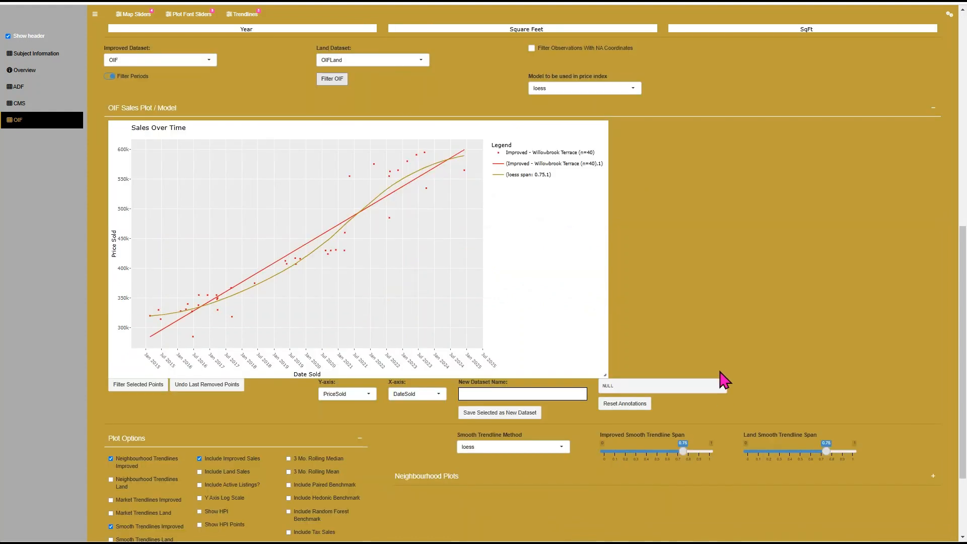
{"action": "left_click", "coordinate": [676, 451]}
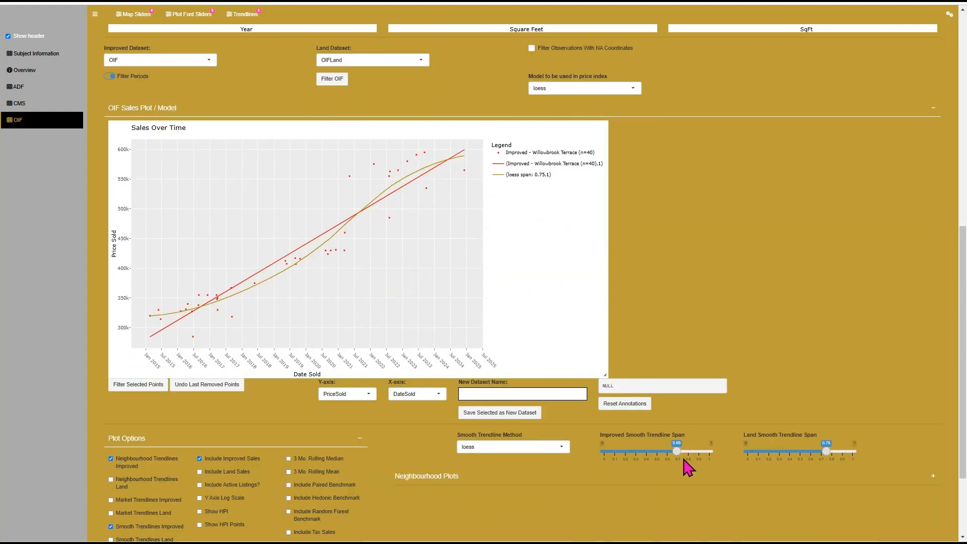
{"action": "left_click", "coordinate": [680, 451]}
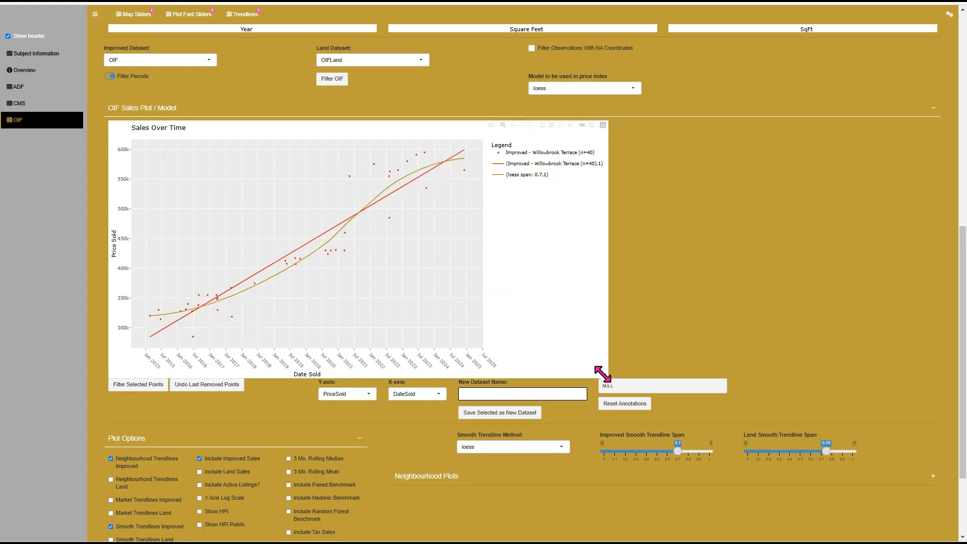
{"action": "left_click_drag", "start_coordinate": [605, 374], "coordinate": [642, 393]}
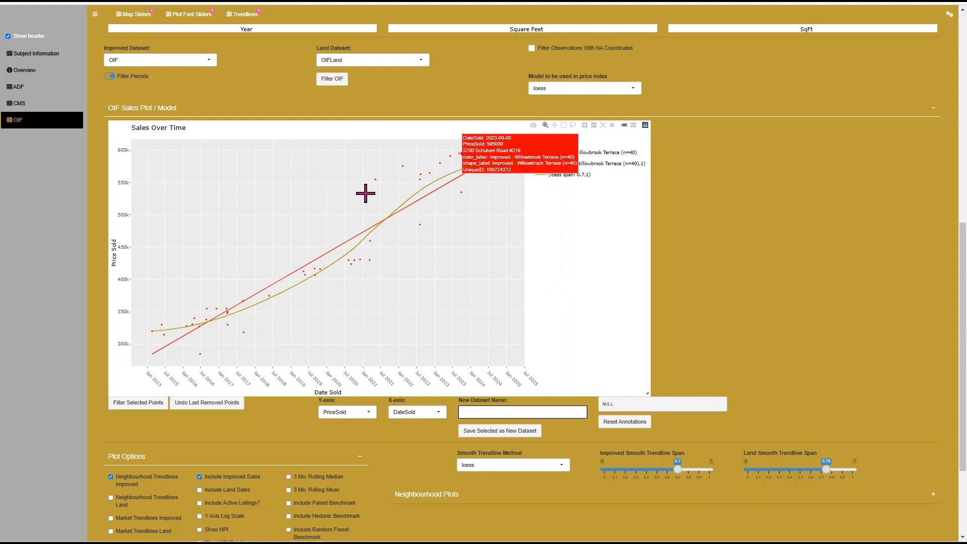
Step: Lasso the three sales below the trendlines from 2022 onward and expand the Selected Data table
{"action": "left_click", "coordinate": [573, 125]}
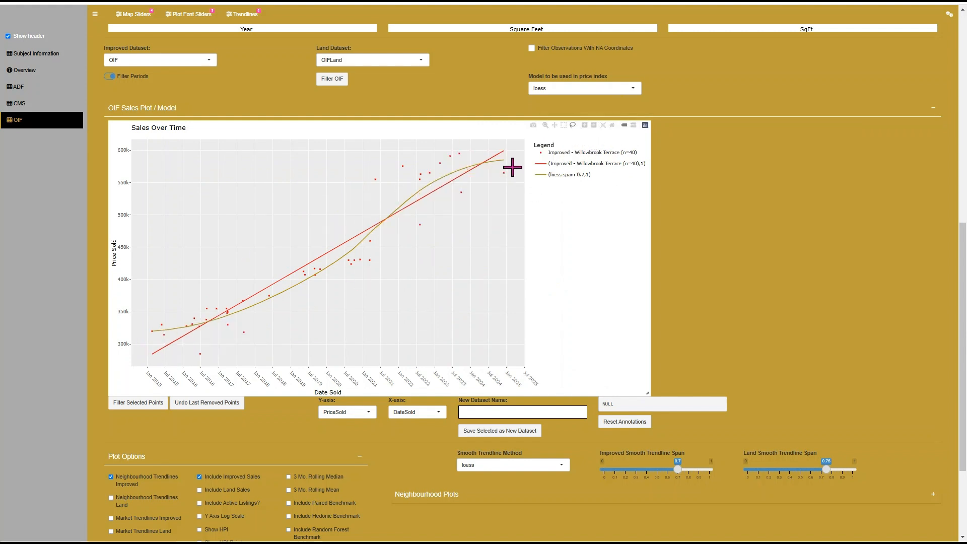
{"action": "mouse_move", "coordinate": [513, 167]}
{"action": "left_mouse_down"}
{"action": "mouse_move", "coordinate": [404, 222]}
{"action": "mouse_move", "coordinate": [417, 239]}
{"action": "mouse_move", "coordinate": [479, 214]}
{"action": "left_mouse_up"}
{"action": "scroll", "coordinate": [558, 360], "scroll_direction": "down", "scroll_amount": 3}
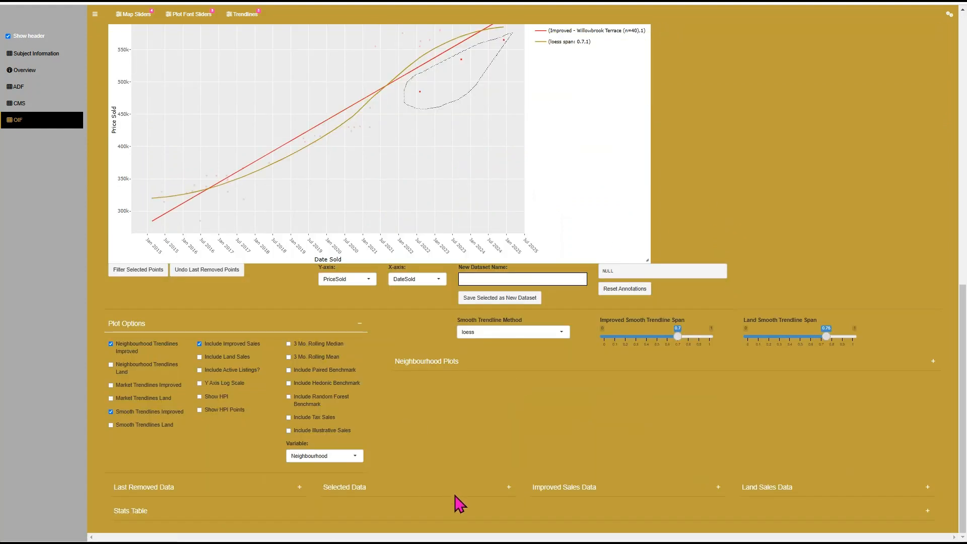
{"action": "left_click", "coordinate": [509, 487]}
{"action": "scroll", "coordinate": [522, 403], "scroll_direction": "down", "scroll_amount": 1}
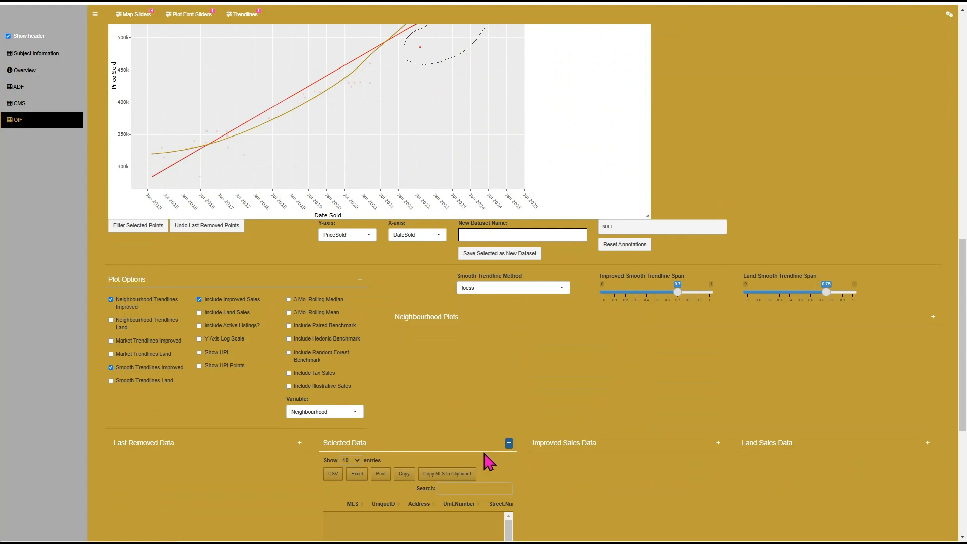
Step: Copy the MLS numbers of the selected sales to the clipboard, switch to Matrix and search for those listings
{"action": "left_click", "coordinate": [463, 478]}
{"action": "left_click", "coordinate": [592, 58]}
{"action": "scroll", "coordinate": [743, 126], "scroll_direction": "up", "scroll_amount": 11}
{"action": "key", "text": "alt+Tab"}
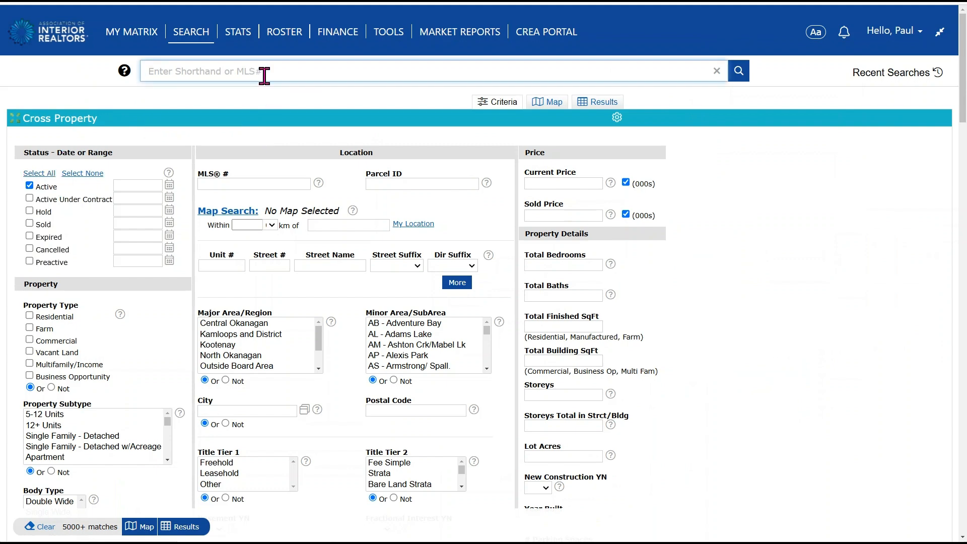
{"action": "key", "text": "ctrl+v"}
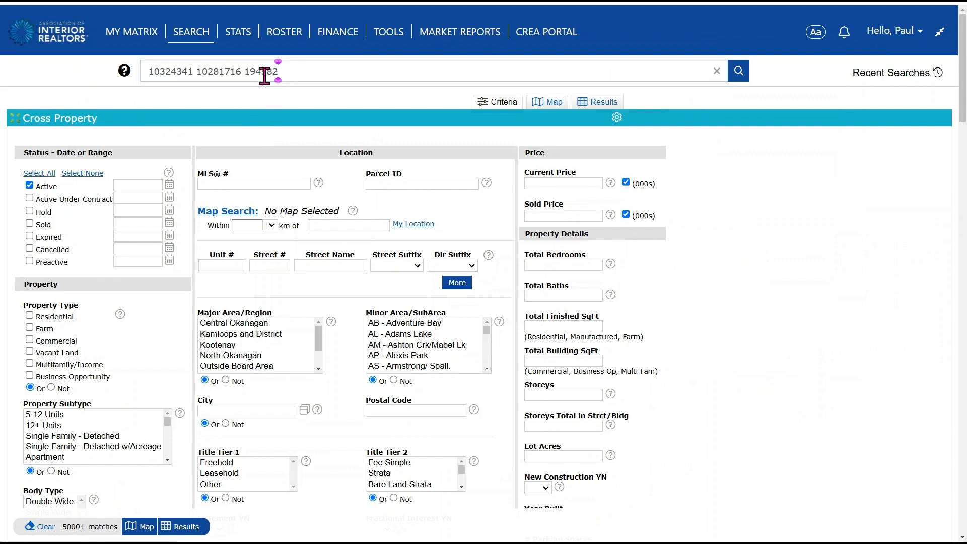
{"action": "key", "text": "Return"}
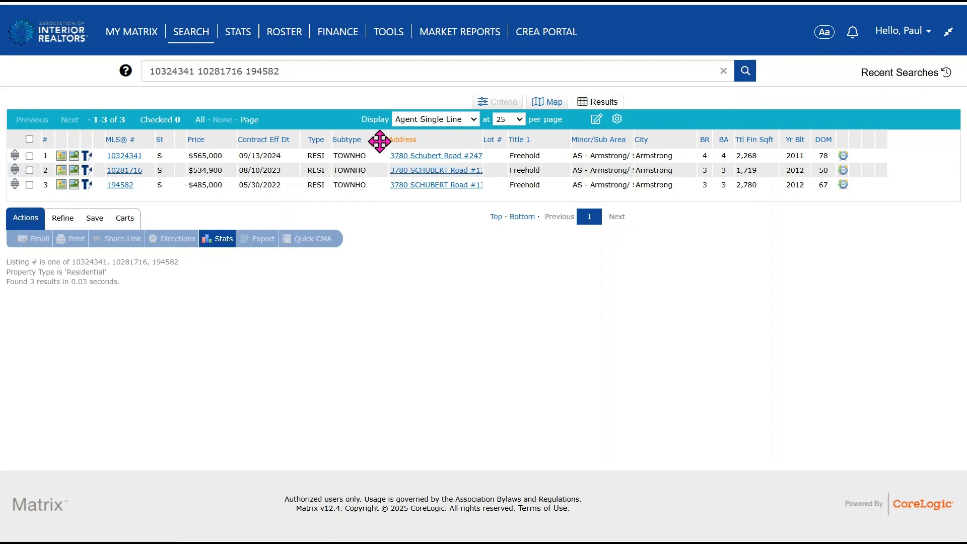
Step: Show the search results in the custom new single-line display and sort them by sold date, descending
{"action": "left_click", "coordinate": [447, 121]}
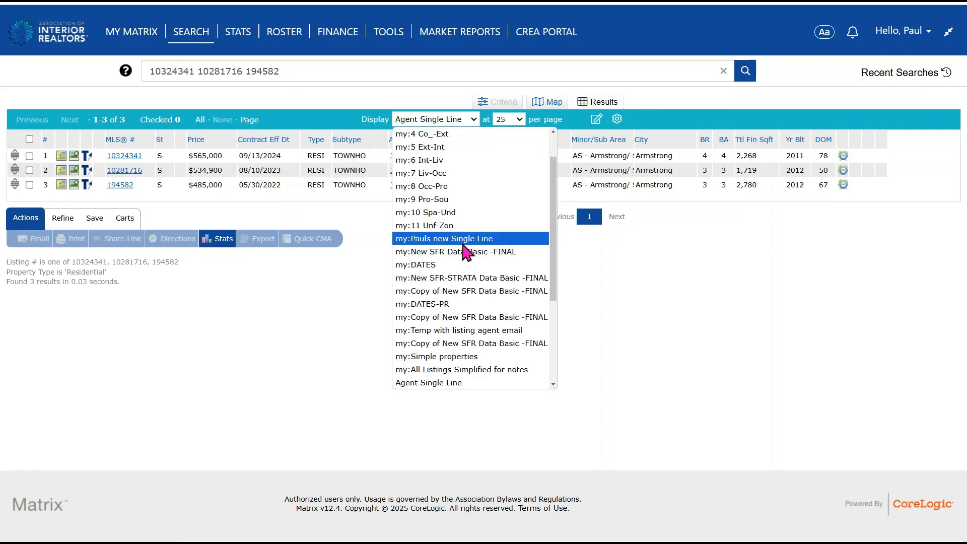
{"action": "left_click", "coordinate": [464, 241]}
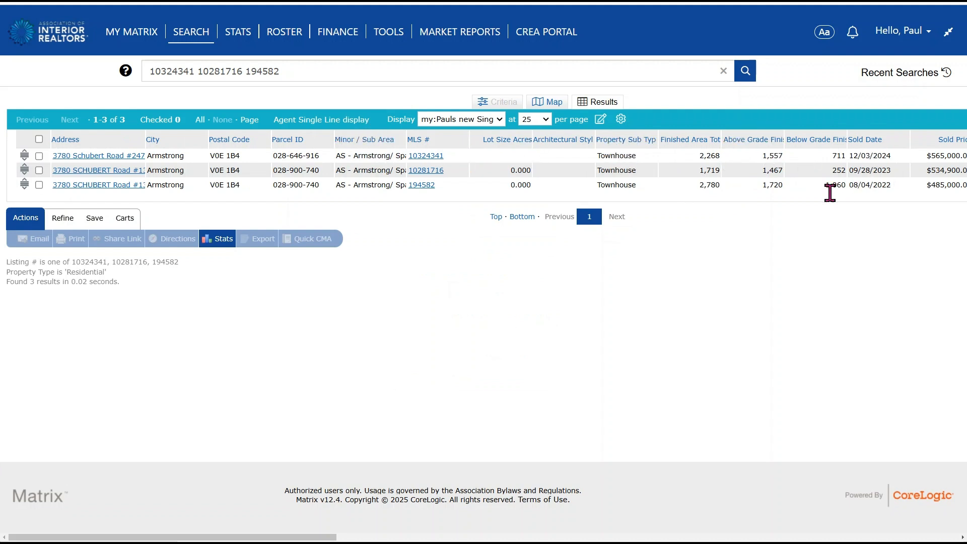
{"action": "left_click", "coordinate": [874, 143]}
{"action": "left_click", "coordinate": [874, 144]}
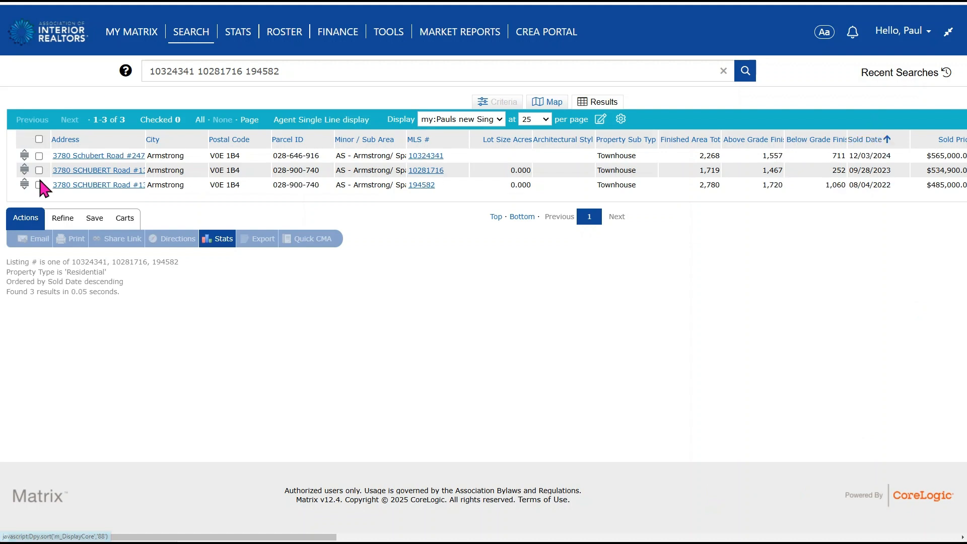
Step: Open the most recently sold Willowbrook Terrace listing and browse its first photos
{"action": "left_click", "coordinate": [431, 159]}
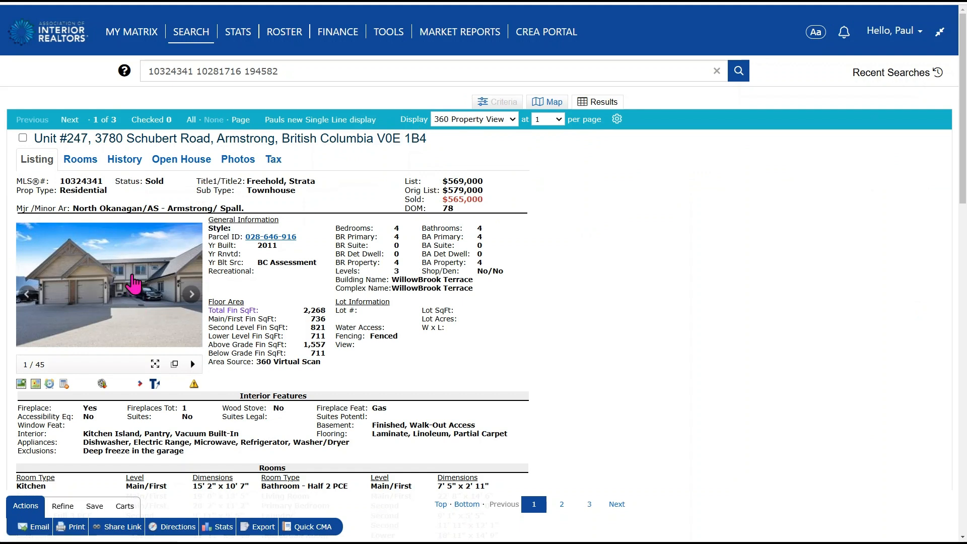
{"action": "left_click", "coordinate": [192, 295]}
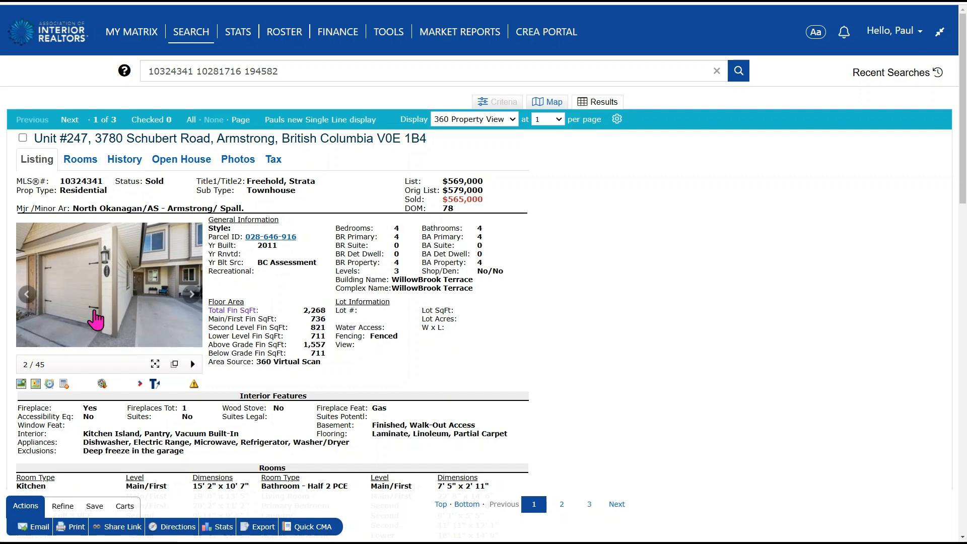
{"action": "left_click", "coordinate": [191, 295]}
{"action": "left_click", "coordinate": [192, 294]}
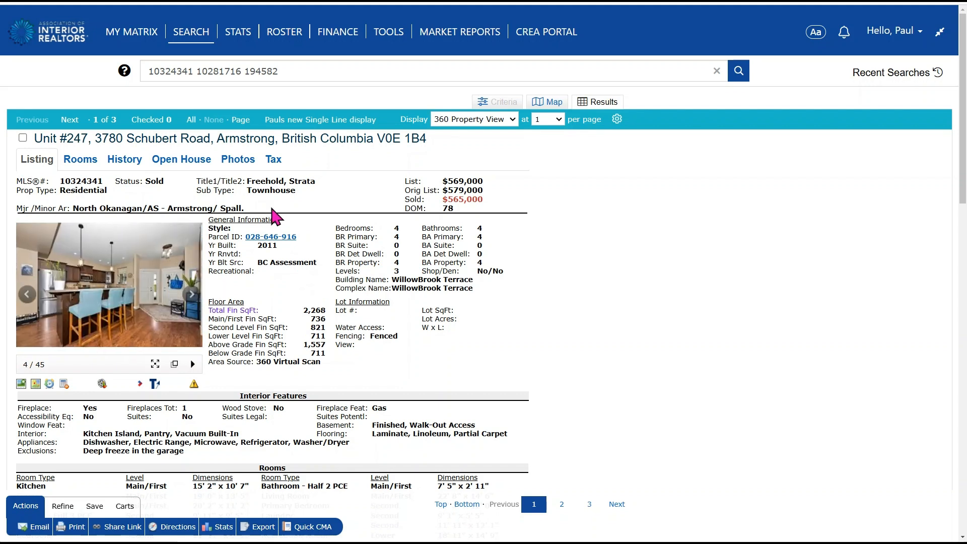
Step: Go to the second listing in the results and browse its exterior and kitchen photos
{"action": "key", "text": "alt+Tab"}
{"action": "left_click", "coordinate": [70, 121]}
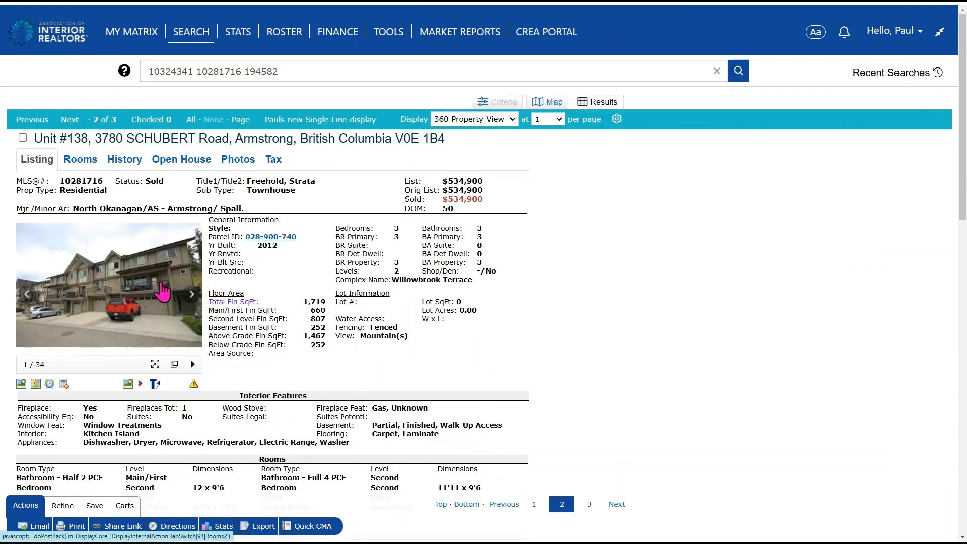
{"action": "left_click", "coordinate": [192, 295]}
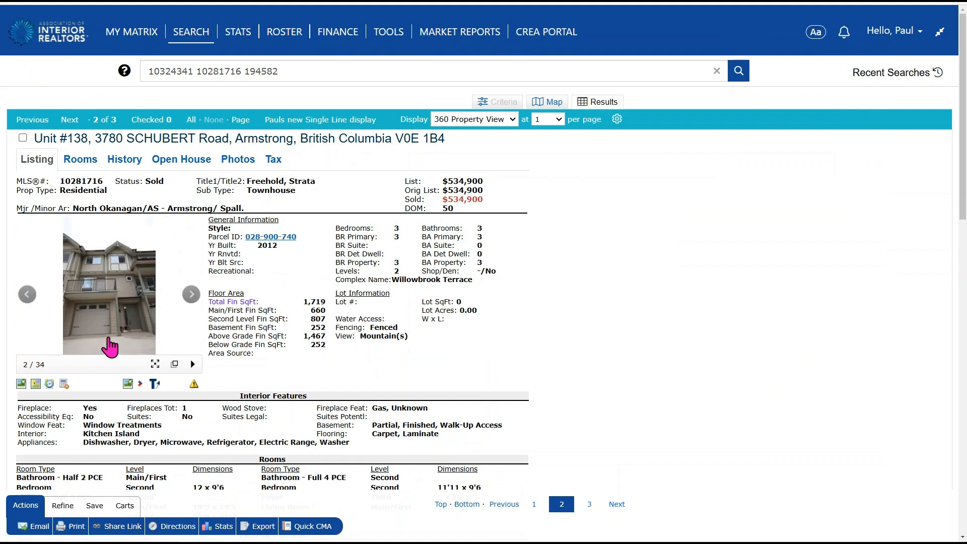
{"action": "left_click", "coordinate": [191, 295]}
{"action": "left_click", "coordinate": [192, 297]}
{"action": "left_click", "coordinate": [192, 297]}
{"action": "left_click", "coordinate": [192, 296]}
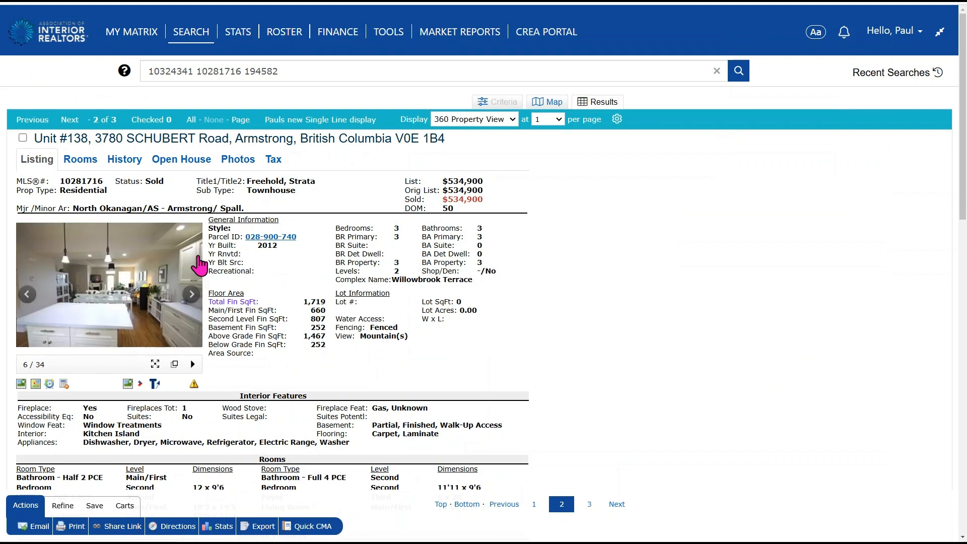
Step: Compare the third listing with the second, checking sold prices, floor areas and kitchen photos of the same unit
{"action": "left_click", "coordinate": [70, 121]}
{"action": "key", "text": "alt+Tab"}
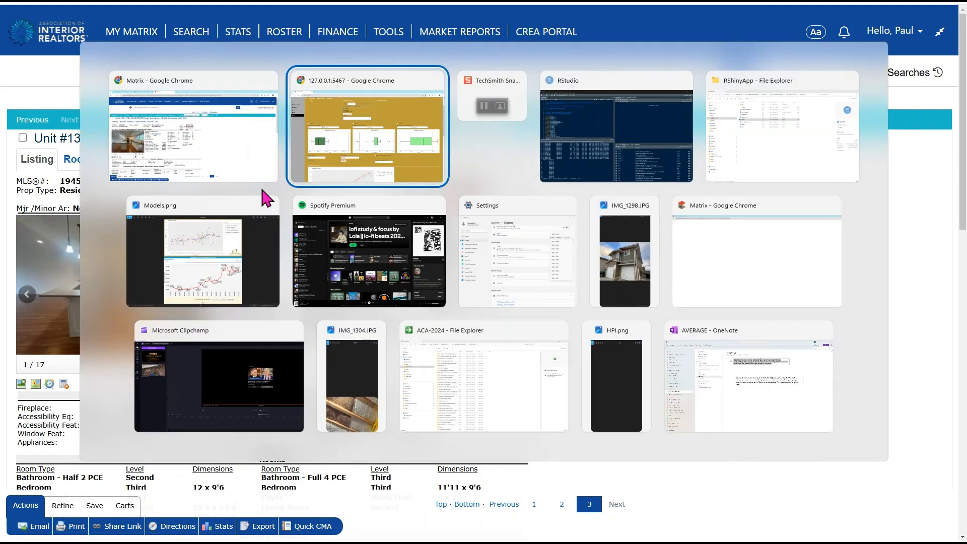
{"action": "key", "text": "alt+Tab"}
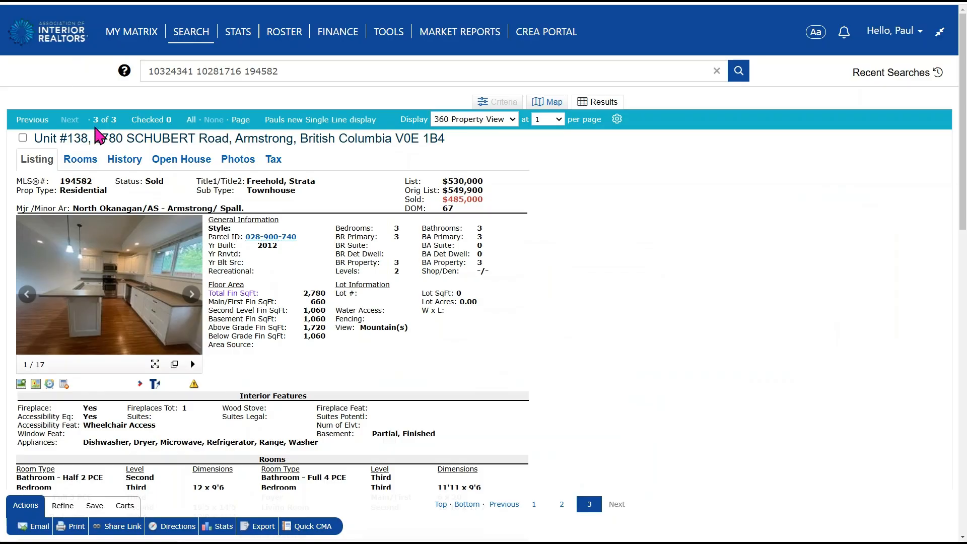
{"action": "left_click", "coordinate": [34, 124]}
{"action": "left_click", "coordinate": [69, 123]}
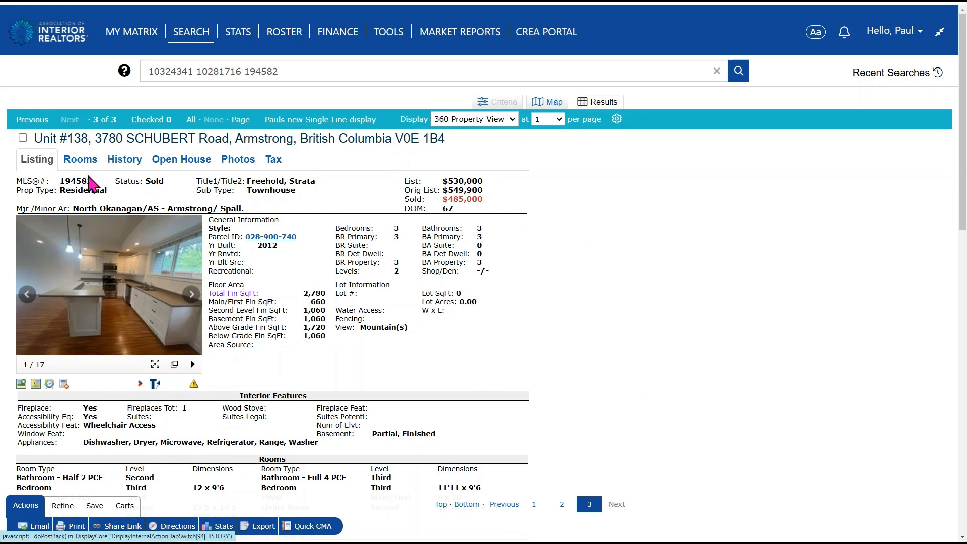
{"action": "left_click", "coordinate": [44, 123]}
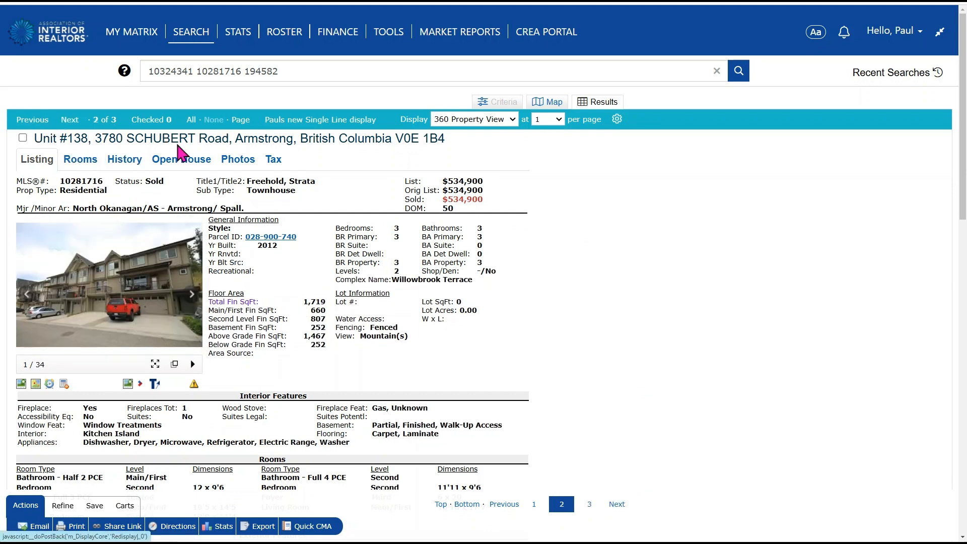
Step: Switch back to the dashboard, test improved smooth trendline spans of 0.3, 0.46 and 0.29 on the sales plot, and set the span to 0.69
{"action": "key", "text": "alt+Tab"}
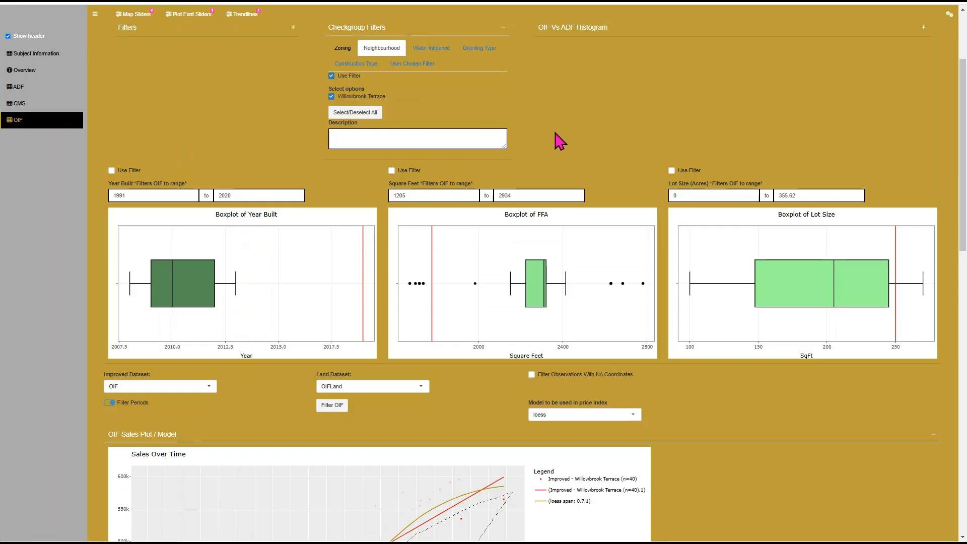
{"action": "scroll", "coordinate": [560, 142], "scroll_direction": "up", "scroll_amount": 3}
{"action": "scroll", "coordinate": [556, 133], "scroll_direction": "down", "scroll_amount": 6}
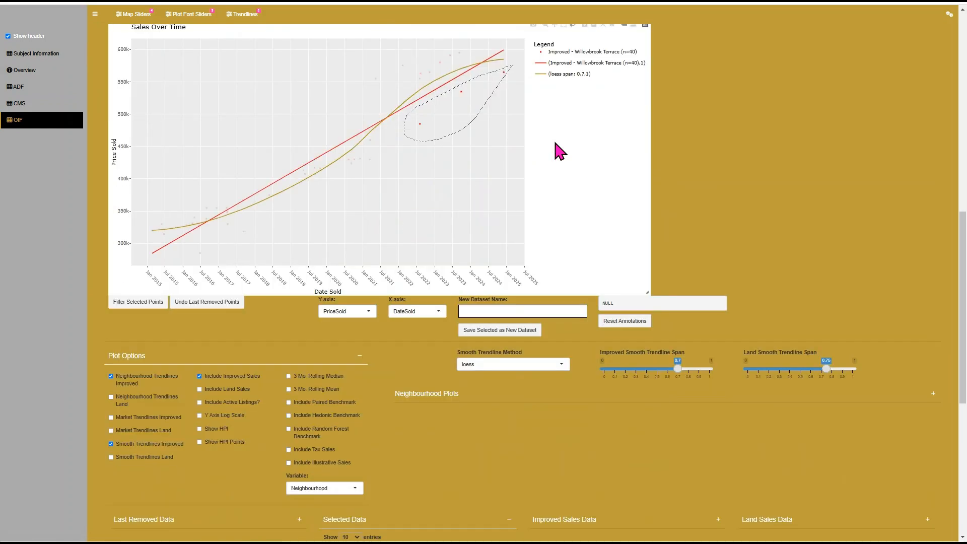
{"action": "scroll", "coordinate": [559, 97], "scroll_direction": "up", "scroll_amount": 3}
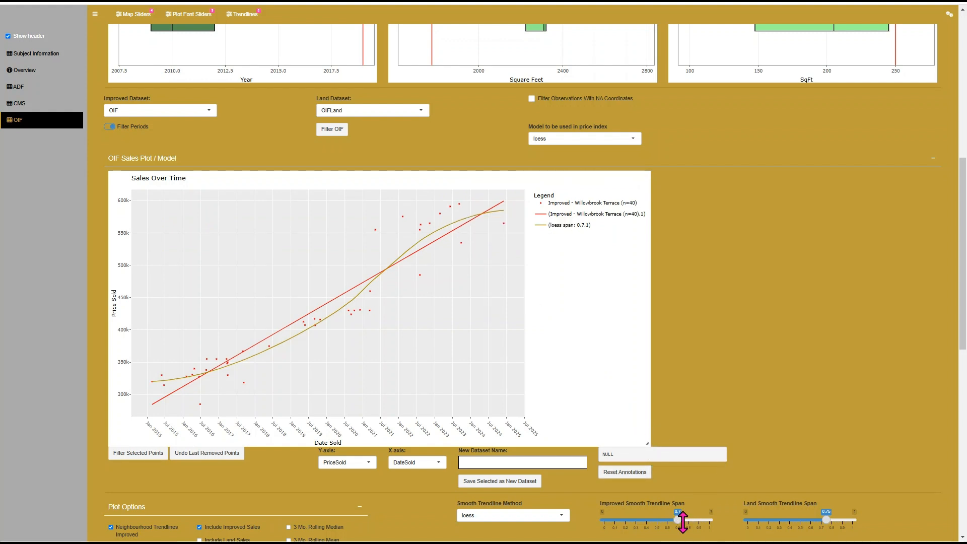
{"action": "left_click_drag", "start_coordinate": [678, 522], "coordinate": [636, 522]}
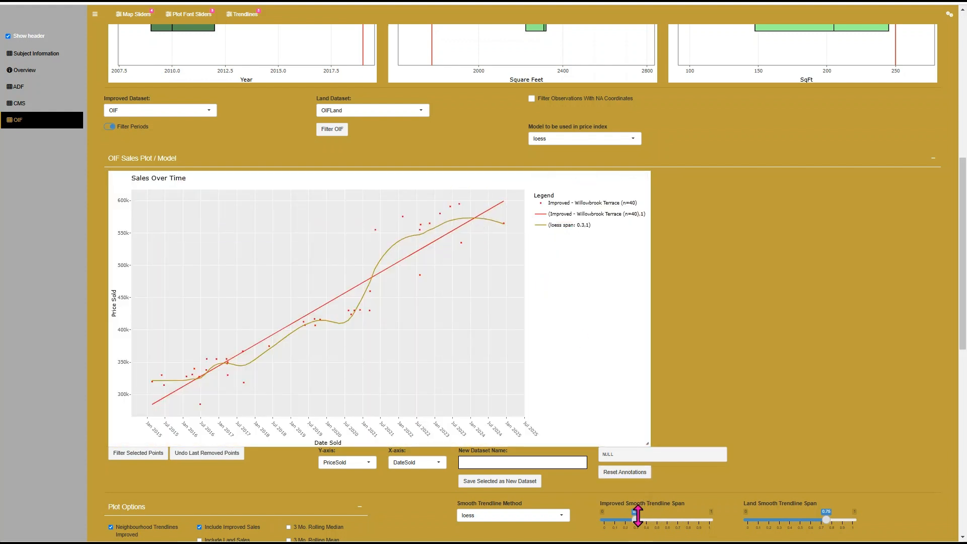
{"action": "left_click_drag", "start_coordinate": [636, 521], "coordinate": [653, 522]}
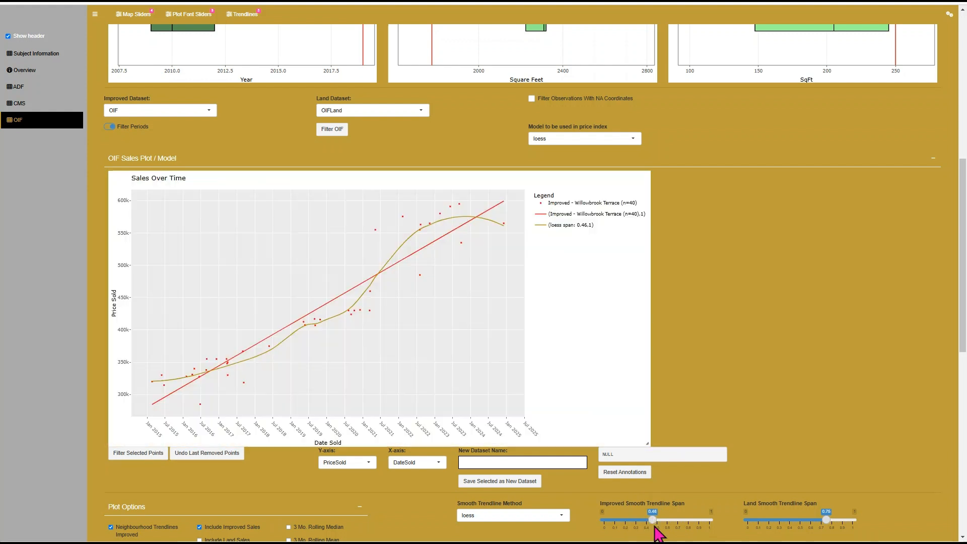
{"action": "left_click_drag", "start_coordinate": [655, 524], "coordinate": [635, 524]}
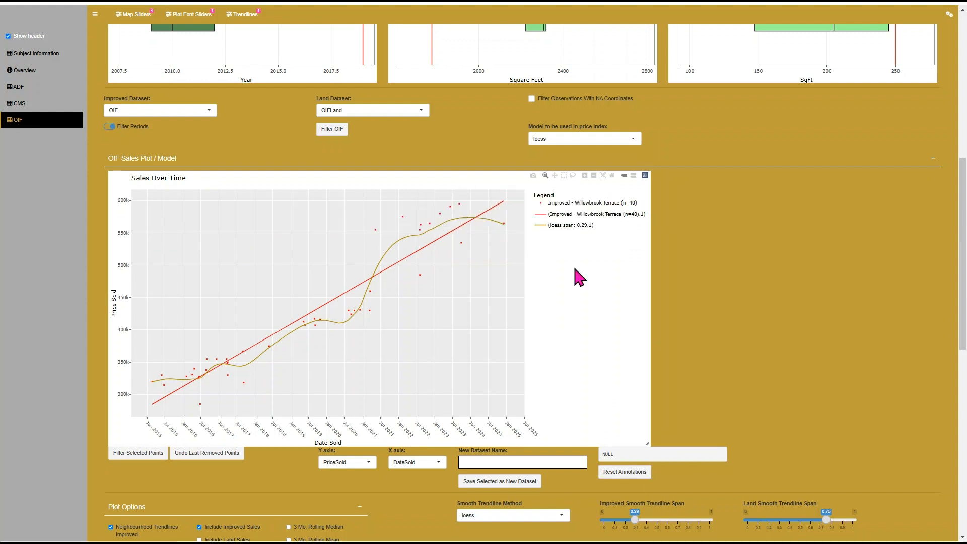
{"action": "left_click_drag", "start_coordinate": [635, 521], "coordinate": [677, 521]}
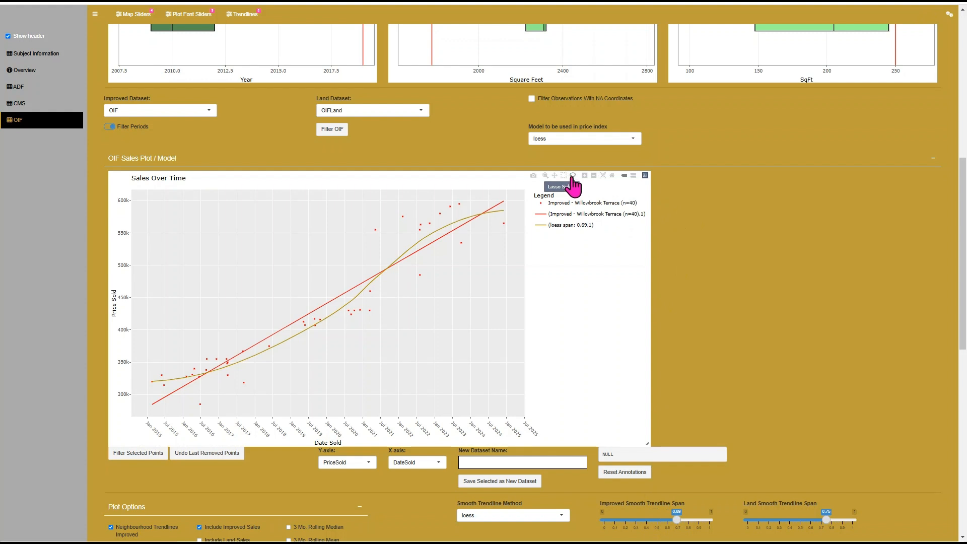
Step: Lasso-select the three 2023 sales with the highest prices on the sales plot and copy their MLS numbers to the clipboard
{"action": "left_click", "coordinate": [573, 176]}
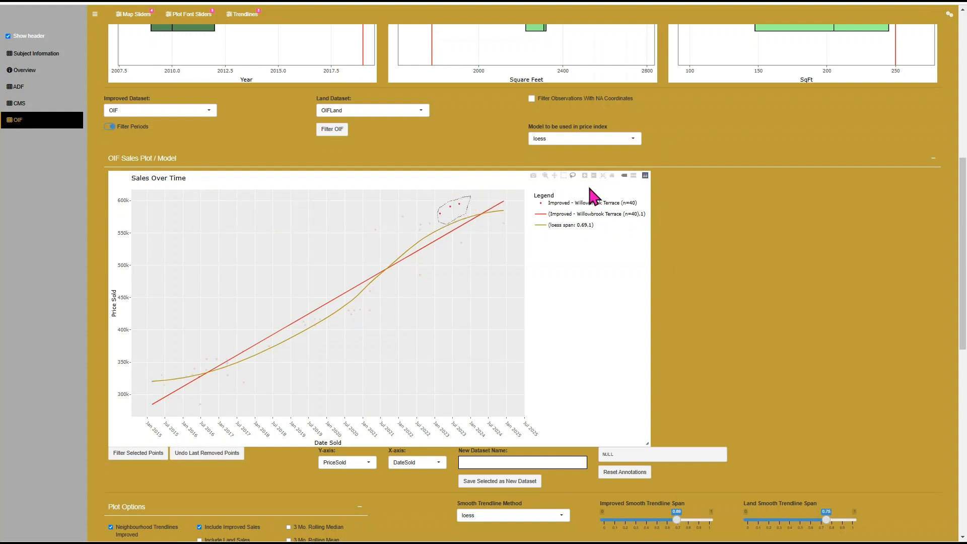
{"action": "scroll", "coordinate": [594, 382], "scroll_direction": "down", "scroll_amount": 7}
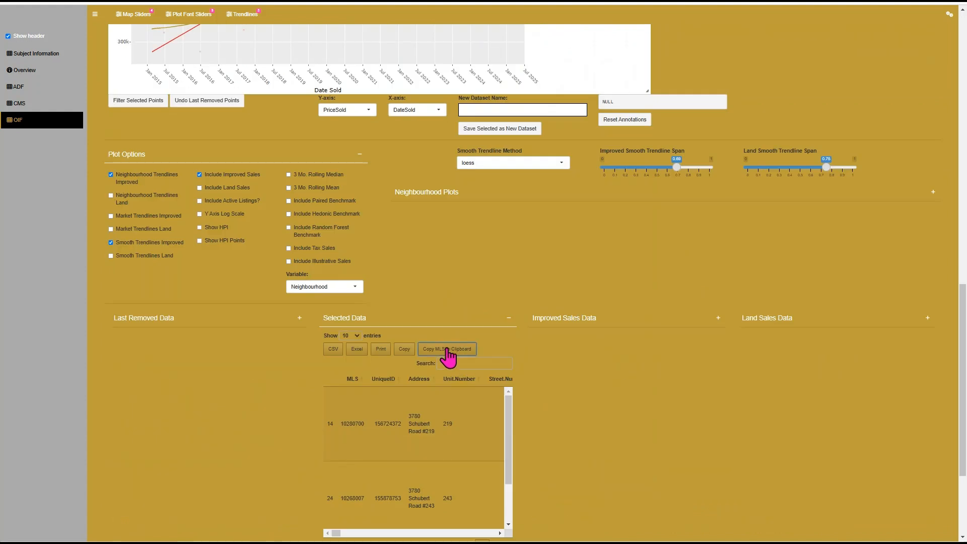
{"action": "left_click", "coordinate": [448, 350]}
Step: Switch to Matrix, duplicate the listing tab, and search there for the three copied MLS numbers
{"action": "left_click", "coordinate": [569, 58]}
{"action": "key", "text": "alt+Tab"}
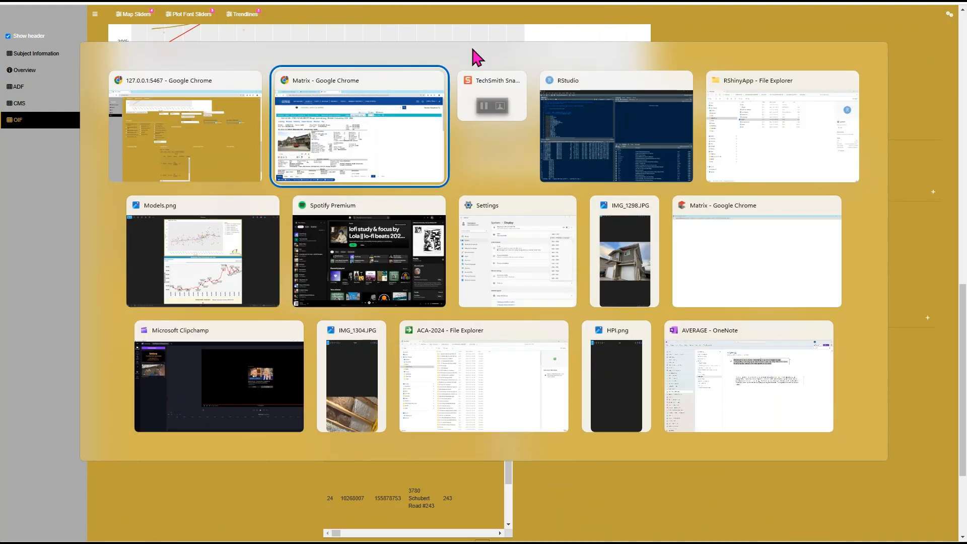
{"action": "double_click", "coordinate": [306, 72]}
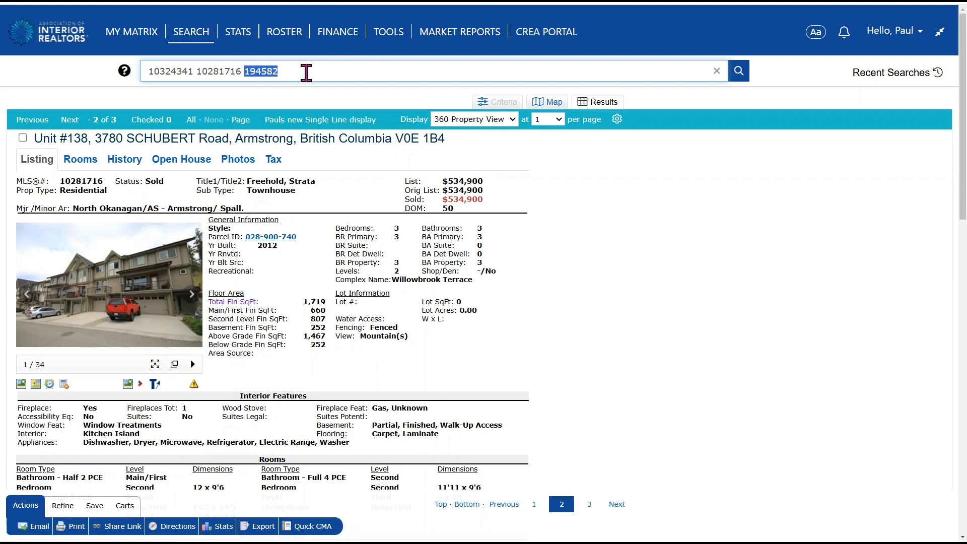
{"action": "right_click", "coordinate": [332, 1]}
{"action": "left_click", "coordinate": [382, 64]}
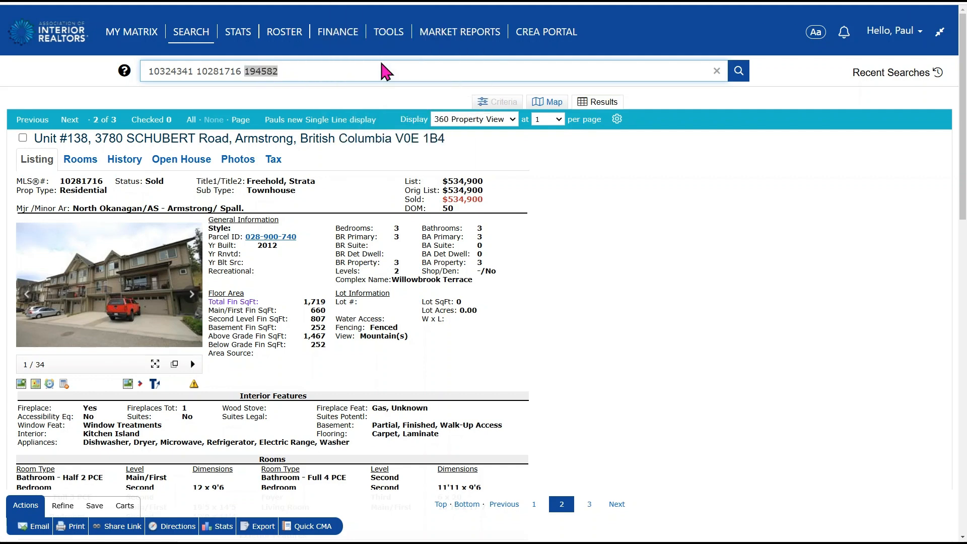
{"action": "triple_click", "coordinate": [306, 72]}
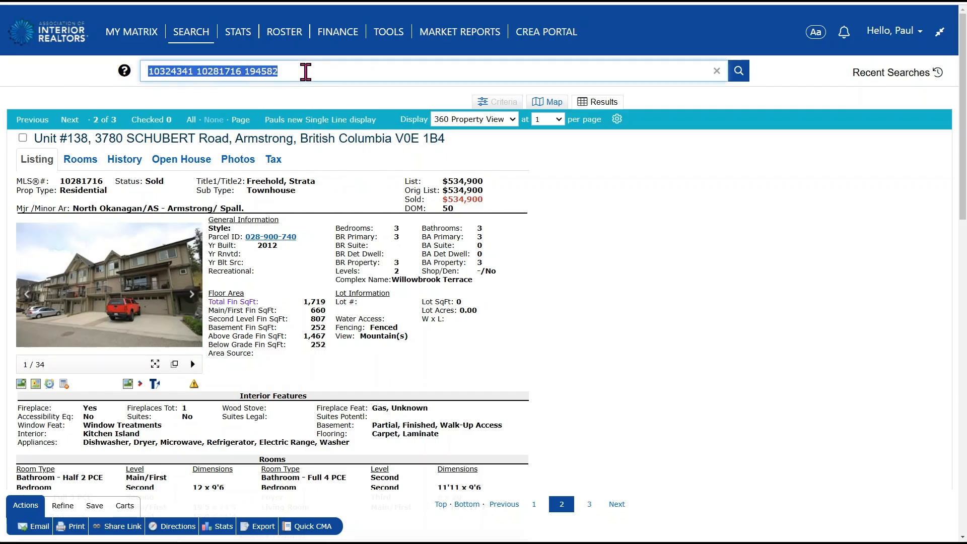
{"action": "key", "text": "ctrl+v"}
{"action": "key", "text": "Return"}
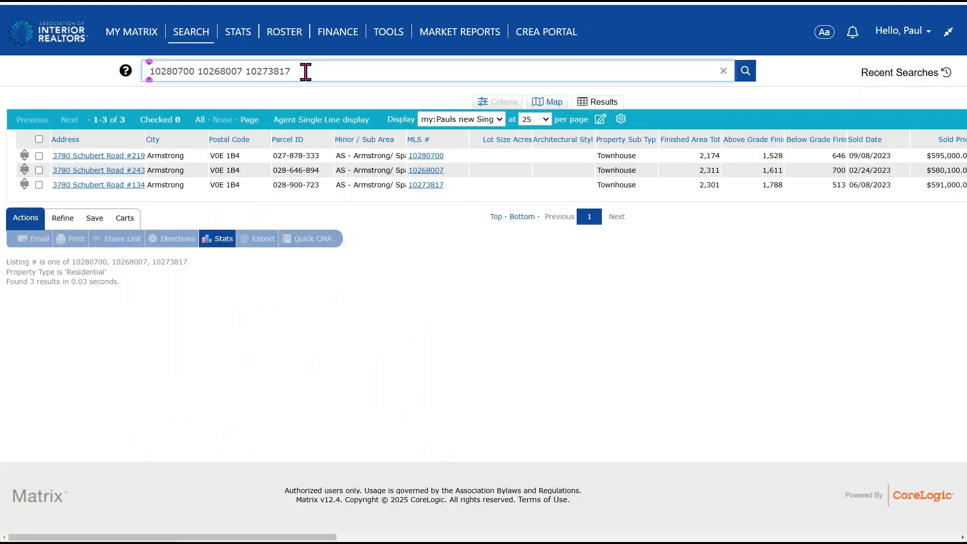
Step: Sort the search results by sold date in descending order
{"action": "left_click", "coordinate": [865, 141]}
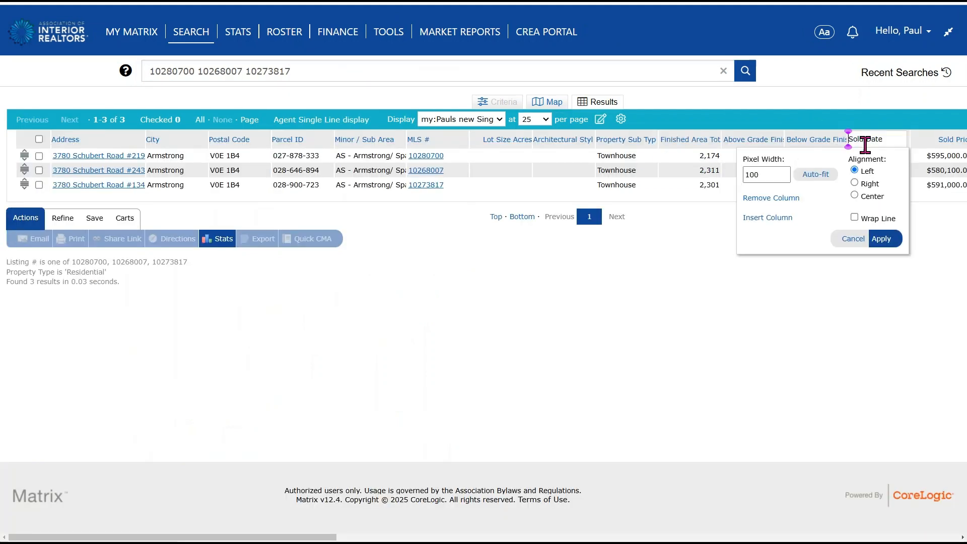
{"action": "left_click", "coordinate": [854, 240]}
{"action": "left_click", "coordinate": [871, 144]}
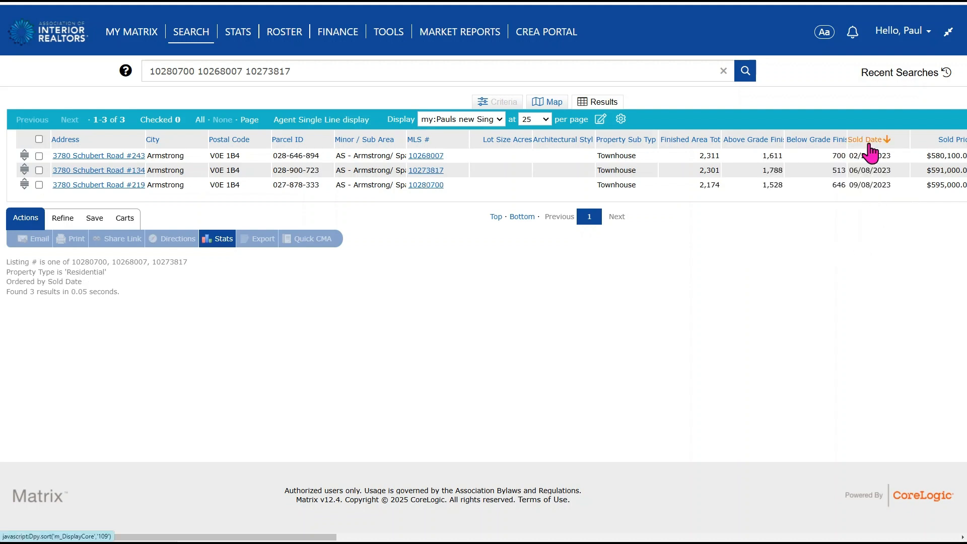
{"action": "left_click", "coordinate": [869, 143]}
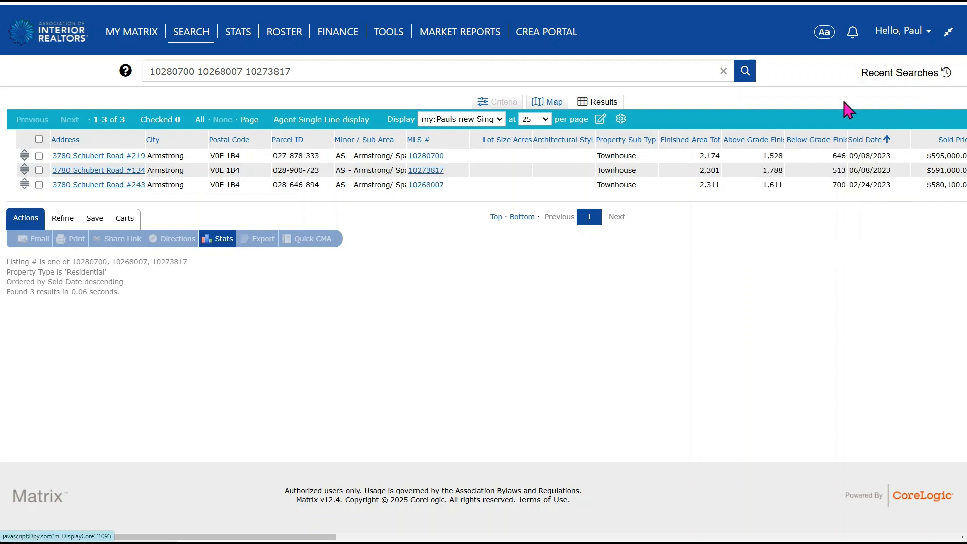
Step: Open the most recently sold listing of the three and browse its exterior and kitchen photos
{"action": "left_click", "coordinate": [424, 160]}
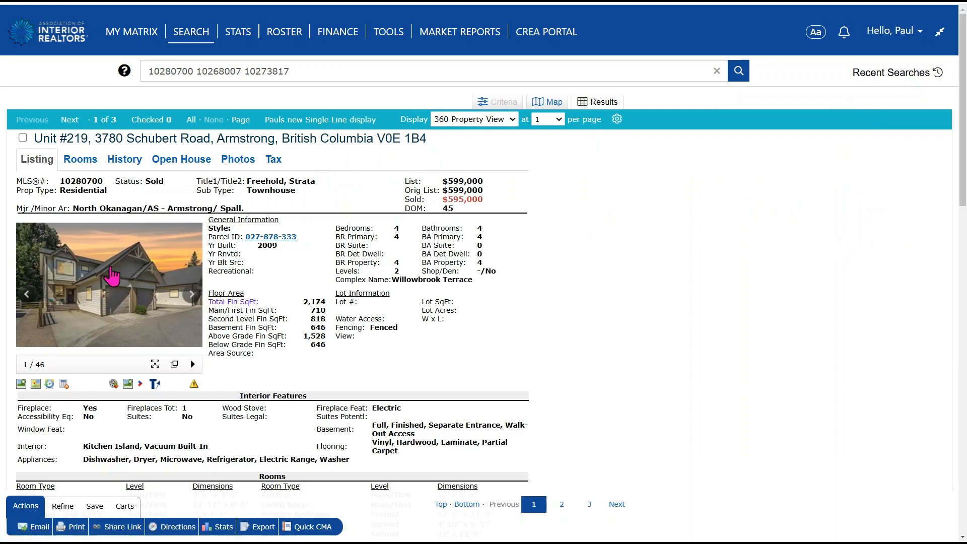
{"action": "left_click", "coordinate": [105, 271]}
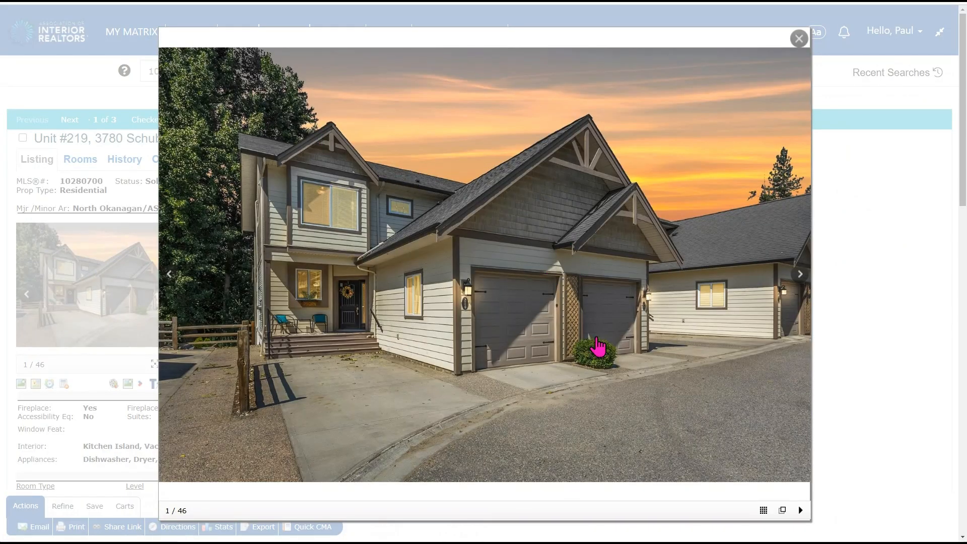
{"action": "left_click", "coordinate": [801, 277]}
{"action": "left_click", "coordinate": [801, 277]}
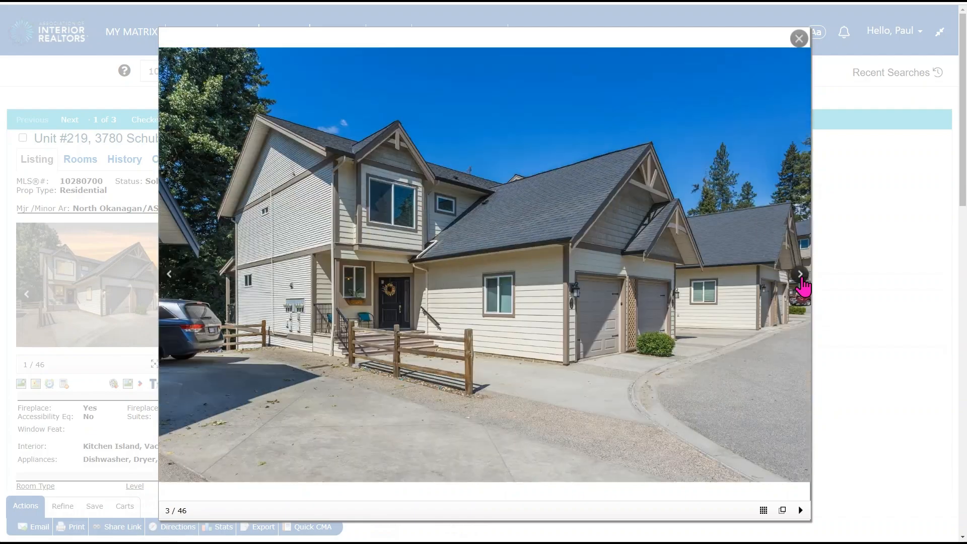
{"action": "left_click", "coordinate": [802, 283]}
{"action": "left_click", "coordinate": [802, 283]}
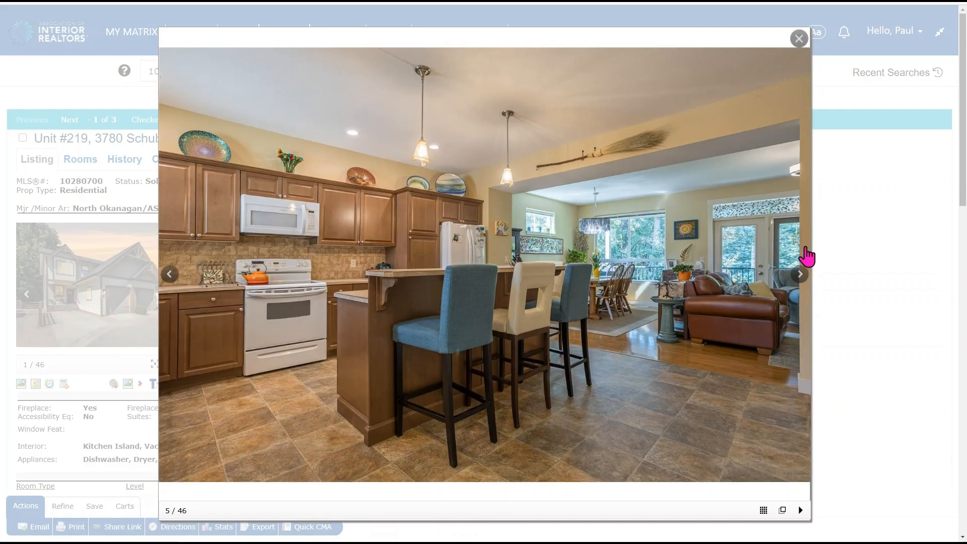
{"action": "left_click", "coordinate": [799, 39]}
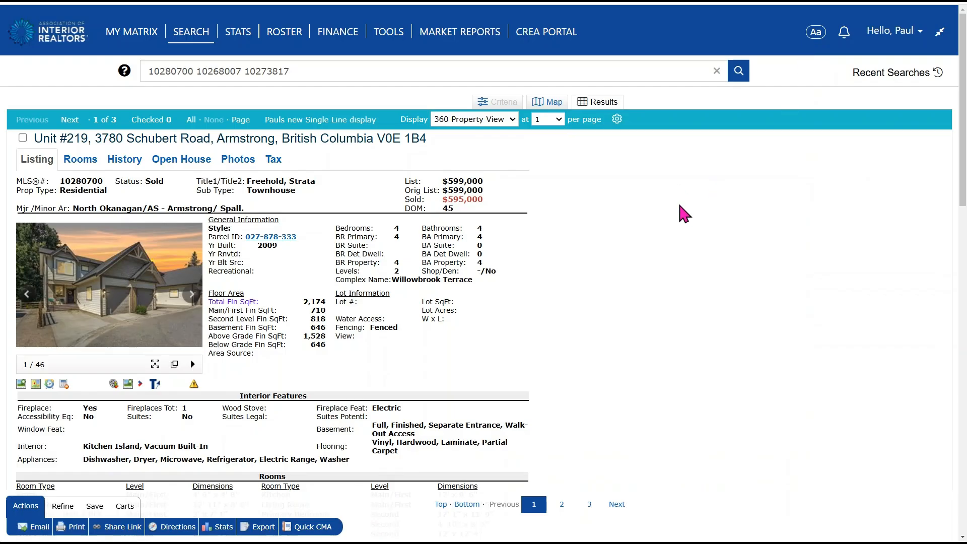
Step: Find the word "end" in the listing to check whether its remarks describe an end unit
{"action": "key", "text": "ctrl+f"}
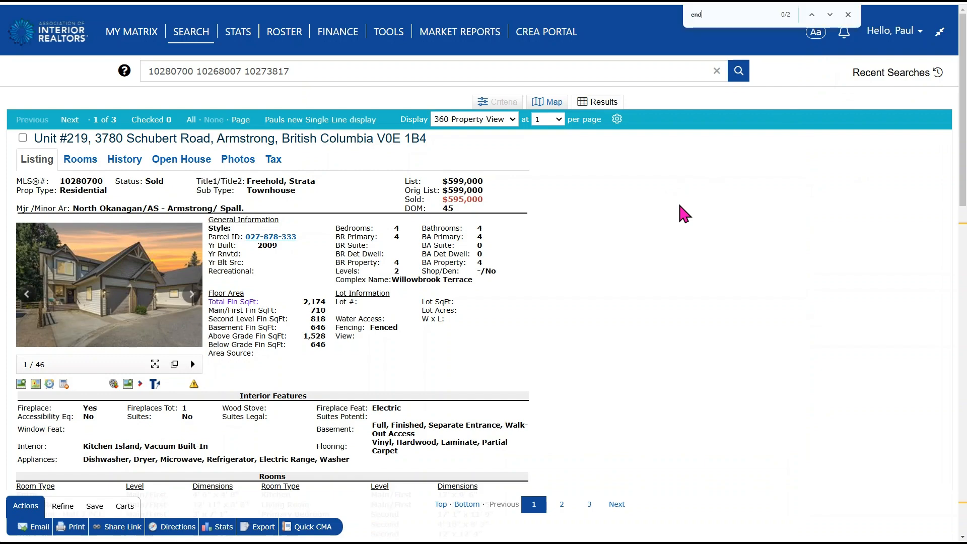
{"action": "scroll", "coordinate": [442, 316], "scroll_direction": "up", "scroll_amount": 5}
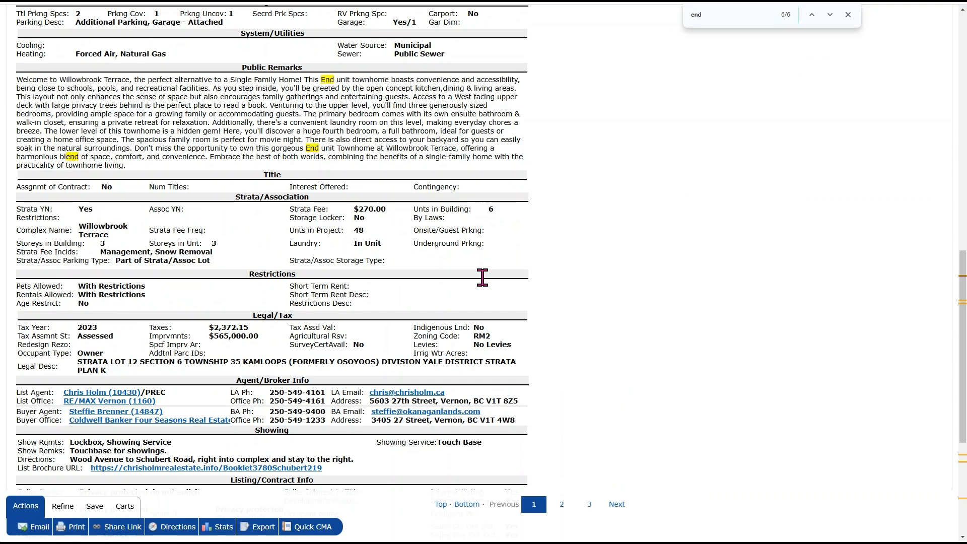
{"action": "scroll", "coordinate": [333, 103], "scroll_direction": "up", "scroll_amount": 10}
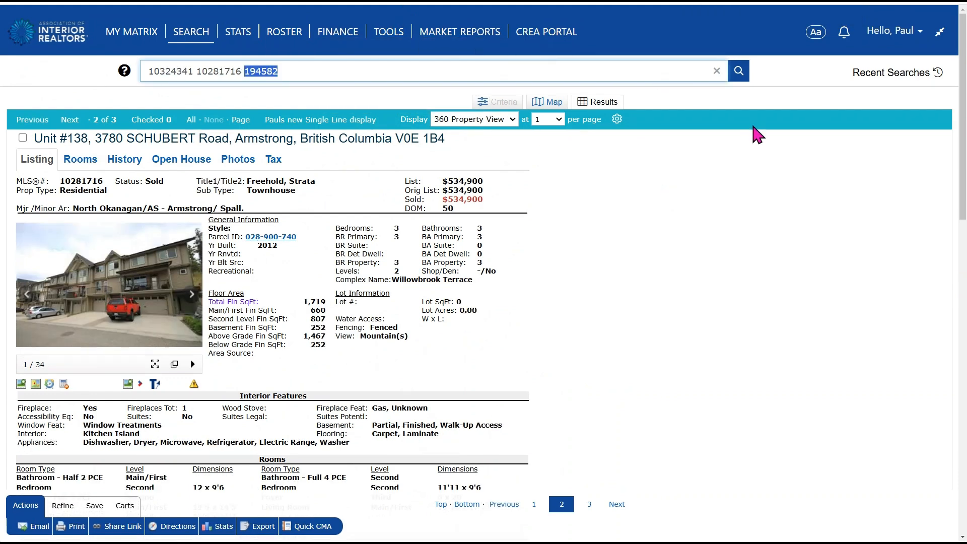
Step: In the earlier search's second listing, look for "end" and "insid" and read the remarks and features for the unit's position
{"action": "left_click", "coordinate": [759, 135]}
{"action": "key", "text": "ctrl+f"}
{"action": "key", "text": "Return"}
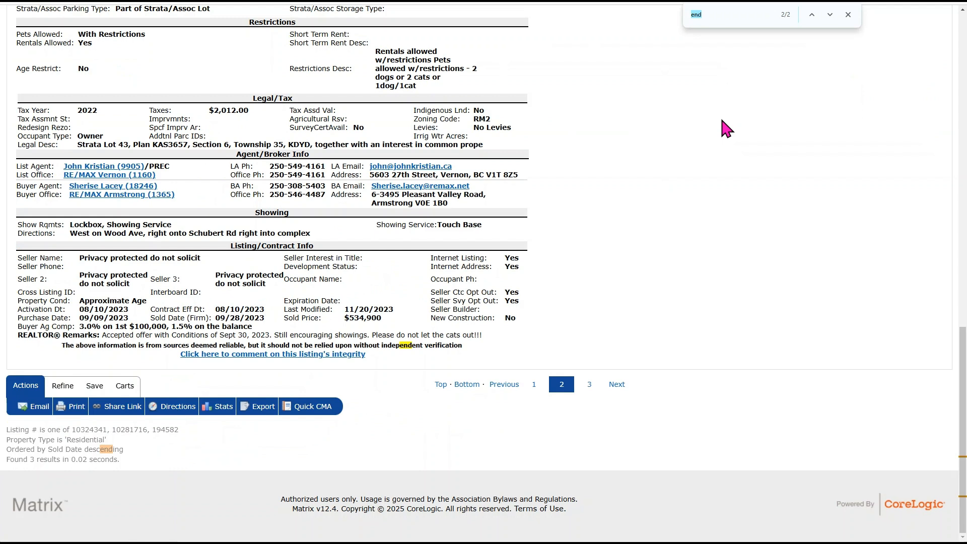
{"action": "type", "text": "insidde"}
{"action": "key", "text": "BackSpace"}
{"action": "key", "text": "BackSpace"}
{"action": "scroll", "coordinate": [605, 142], "scroll_direction": "up", "scroll_amount": 12}
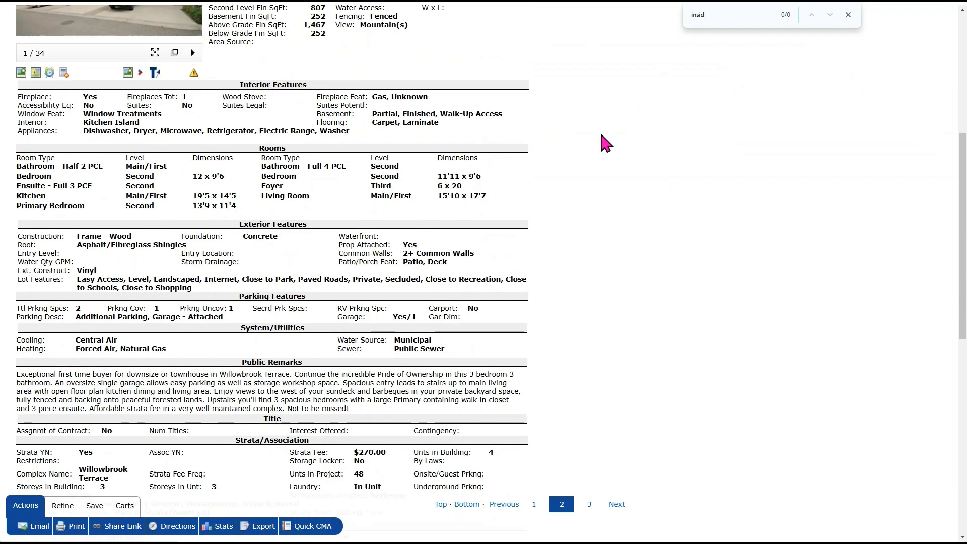
{"action": "scroll", "coordinate": [606, 143], "scroll_direction": "down", "scroll_amount": 3}
{"action": "scroll", "coordinate": [674, 121], "scroll_direction": "up", "scroll_amount": 5}
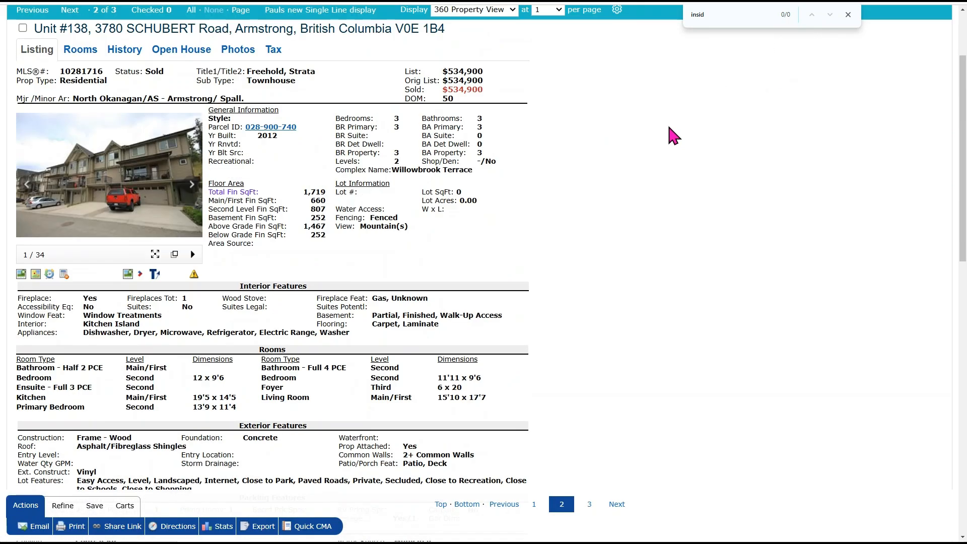
{"action": "scroll", "coordinate": [80, 76], "scroll_direction": "up", "scroll_amount": 2}
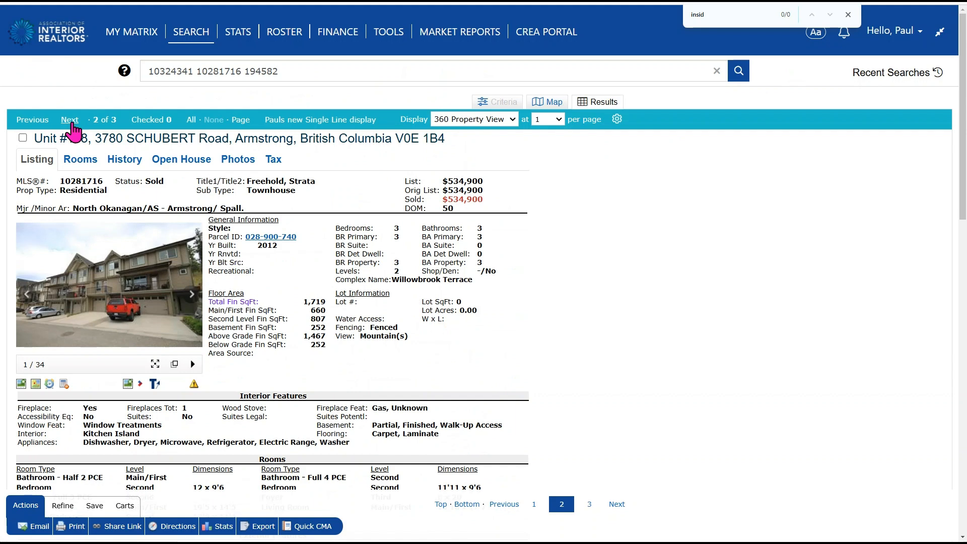
Step: Go to the third and first listings of the earlier search and review their sold prices, floor areas and room details
{"action": "left_click", "coordinate": [70, 122]}
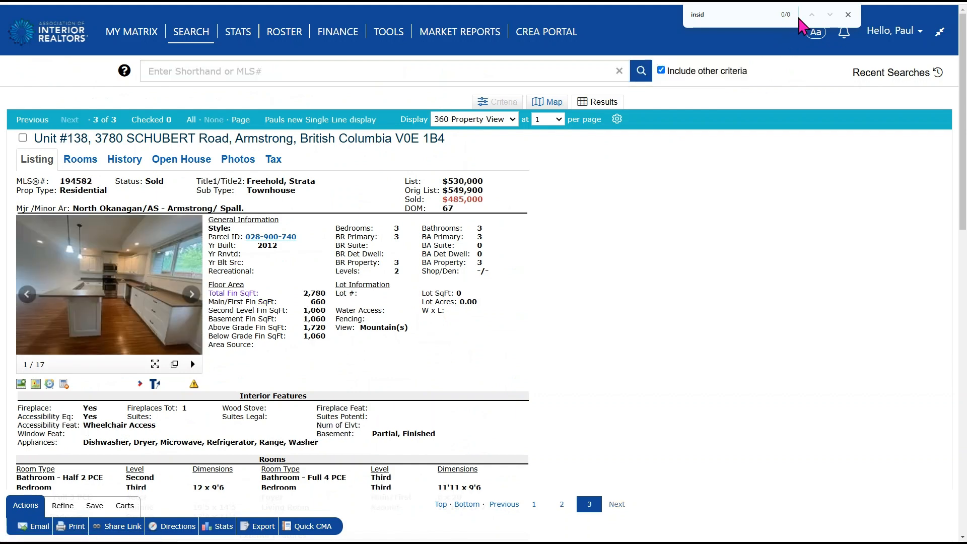
{"action": "left_click", "coordinate": [35, 122]}
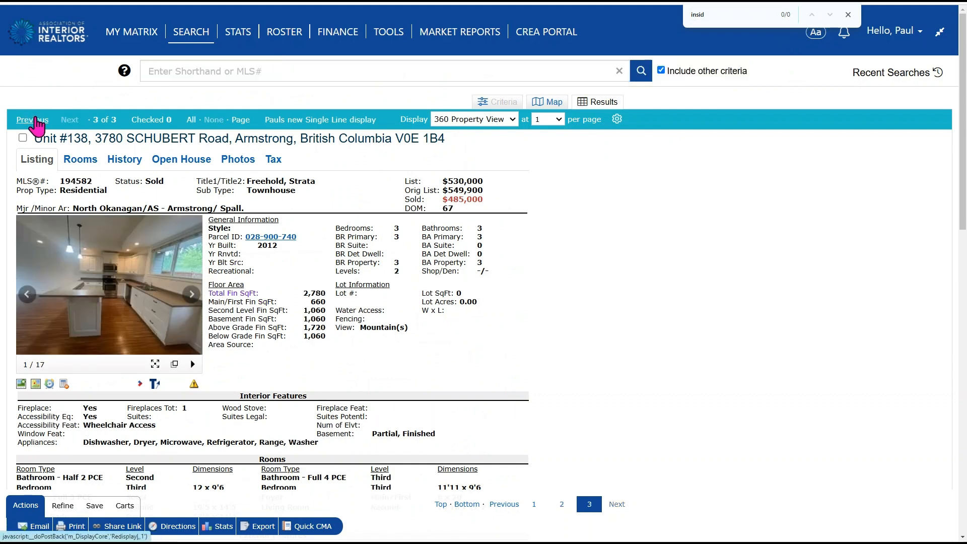
{"action": "left_click", "coordinate": [34, 122]}
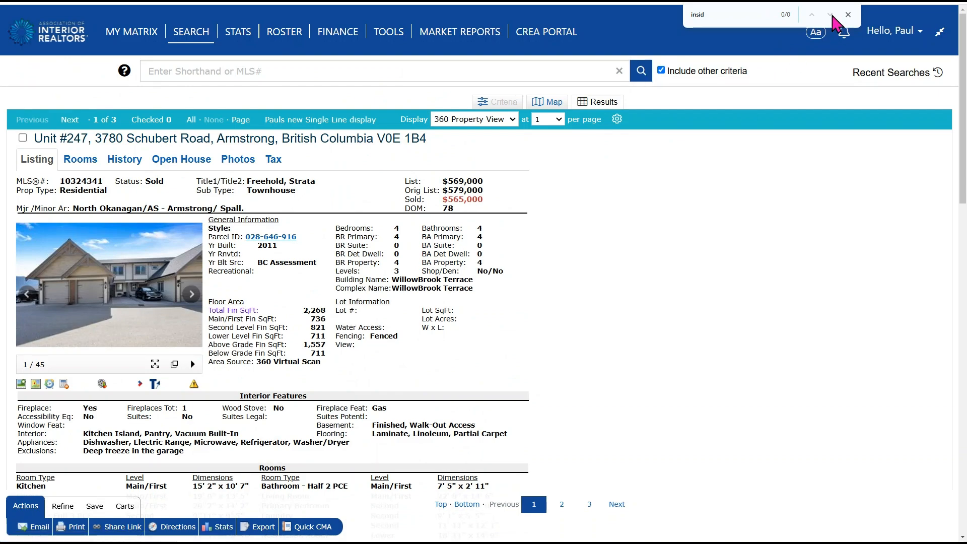
{"action": "scroll", "coordinate": [738, 181], "scroll_direction": "down", "scroll_amount": 10}
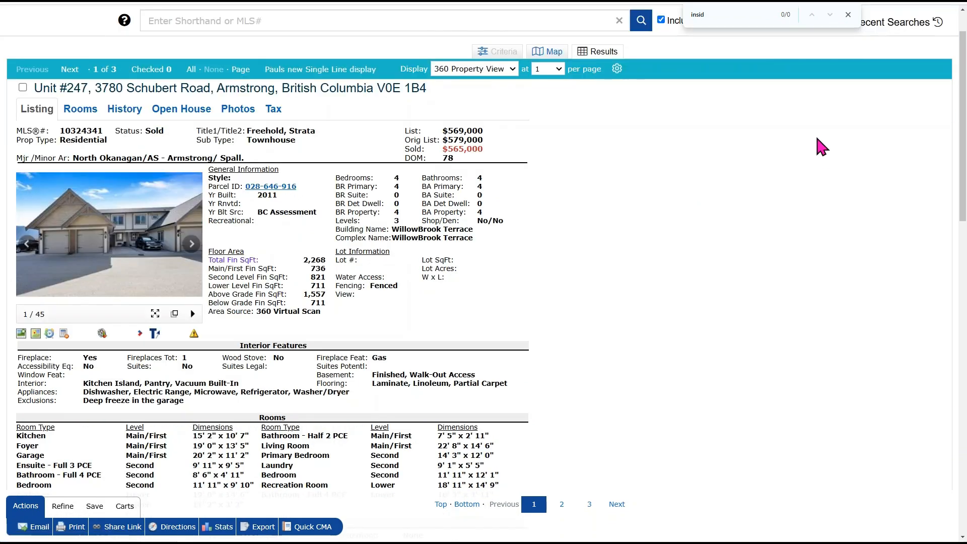
{"action": "scroll", "coordinate": [675, 166], "scroll_direction": "up", "scroll_amount": 5}
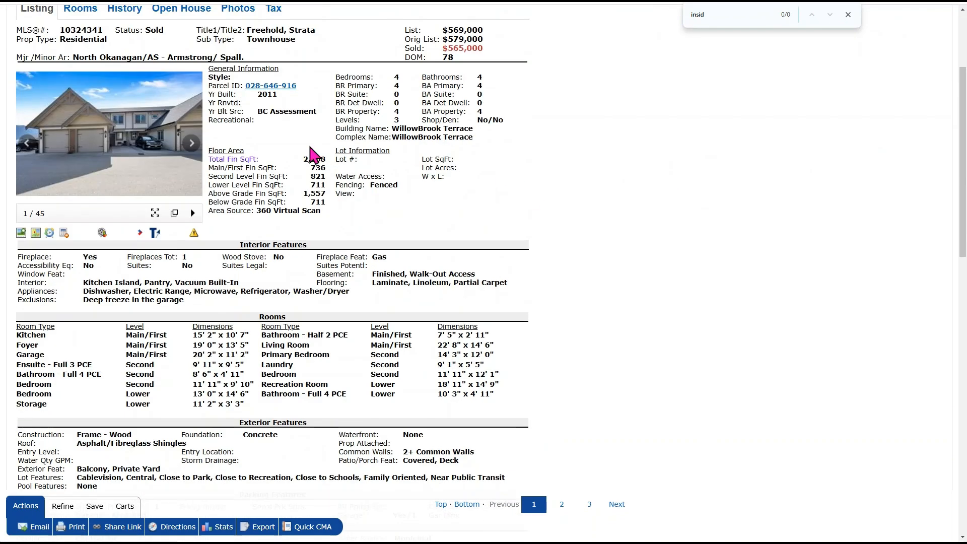
{"action": "scroll", "coordinate": [172, 143], "scroll_direction": "up", "scroll_amount": 4}
Step: Return to the high-priced sales search, go to its second listing and browse the first interior photos
{"action": "mouse_move", "coordinate": [171, 36]}
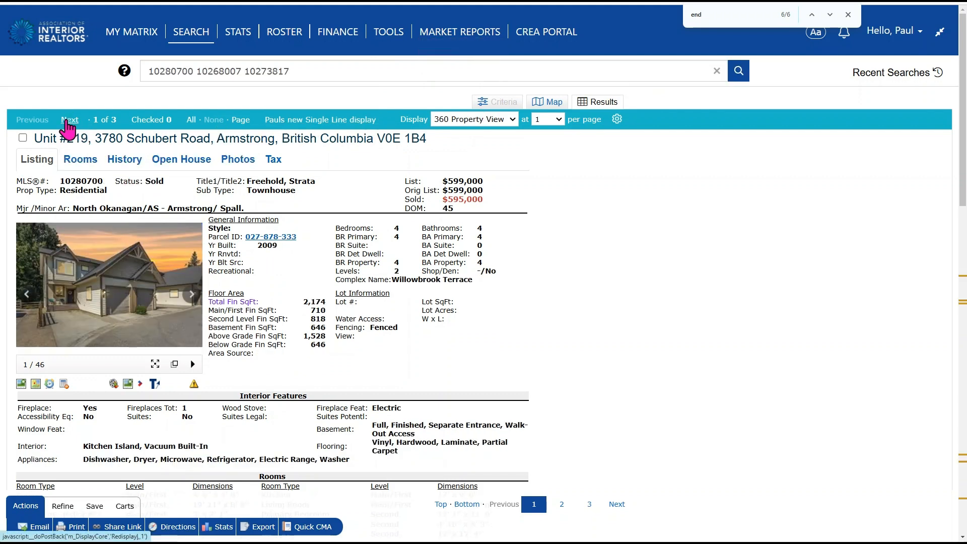
{"action": "left_click", "coordinate": [68, 125]}
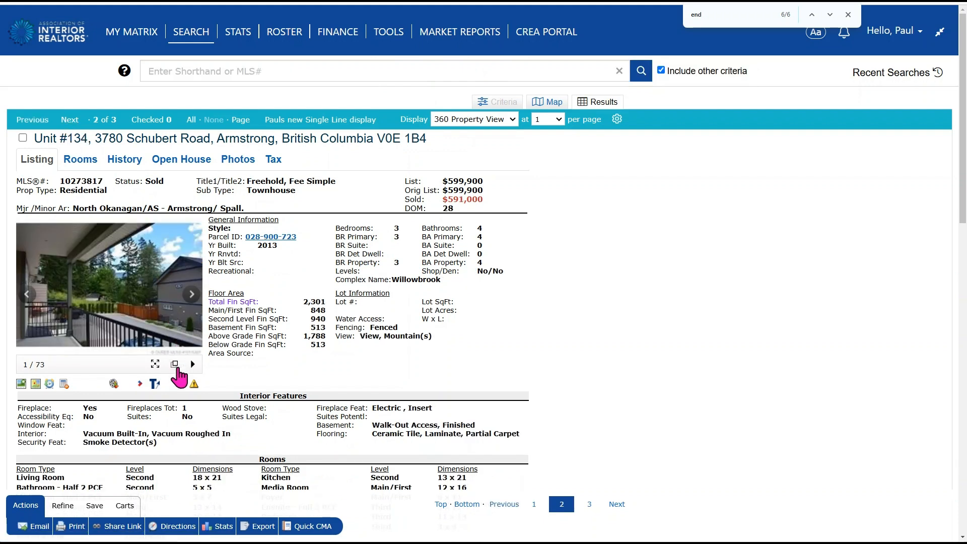
{"action": "left_click", "coordinate": [179, 297]}
{"action": "left_click", "coordinate": [798, 276]}
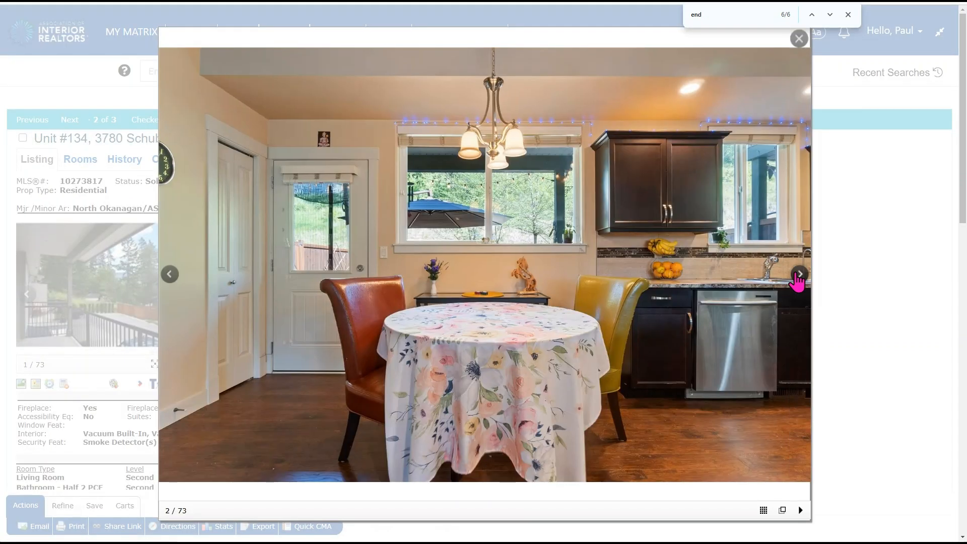
{"action": "left_click", "coordinate": [798, 276]}
{"action": "left_click", "coordinate": [799, 275]}
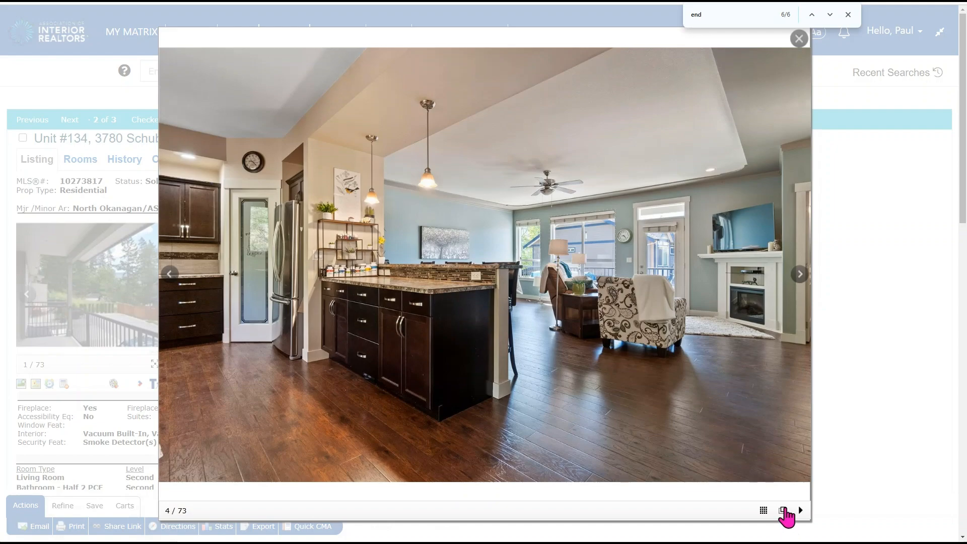
Step: Open the second listing's full photo gallery and review all rooms, the yard and the exterior to judge the unit's position
{"action": "left_click", "coordinate": [784, 511]}
{"action": "scroll", "coordinate": [336, 156], "scroll_direction": "down", "scroll_amount": 15}
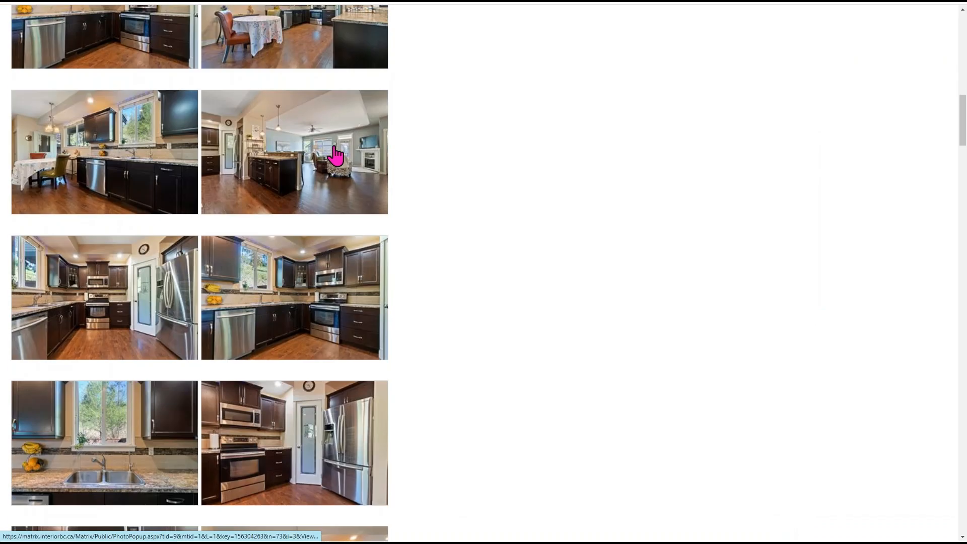
{"action": "scroll", "coordinate": [335, 156], "scroll_direction": "down", "scroll_amount": 20}
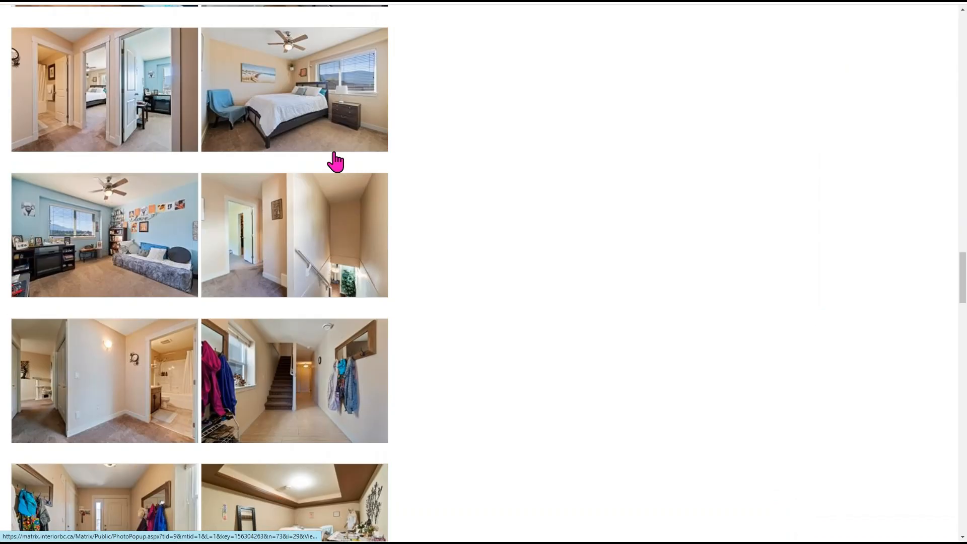
{"action": "scroll", "coordinate": [335, 162], "scroll_direction": "down", "scroll_amount": 20}
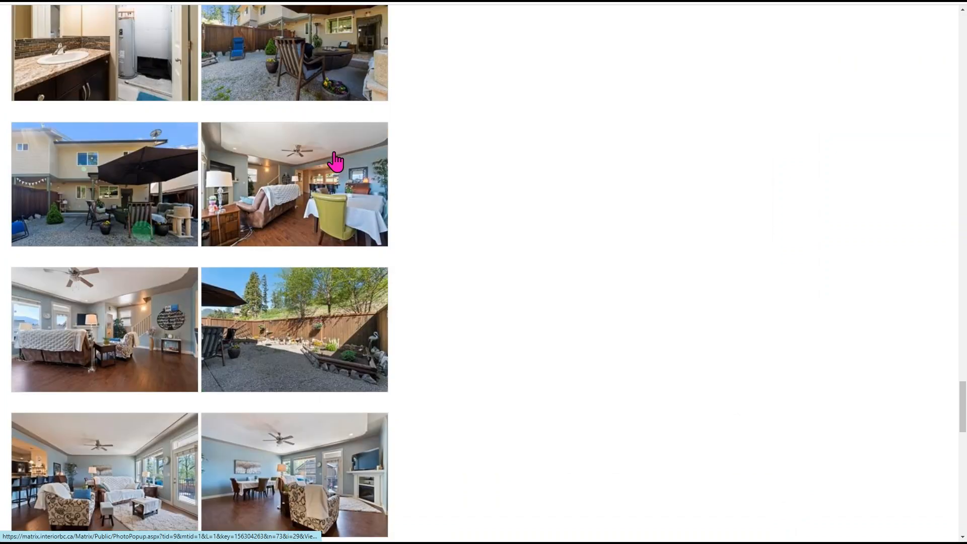
{"action": "scroll", "coordinate": [335, 161], "scroll_direction": "down", "scroll_amount": 20}
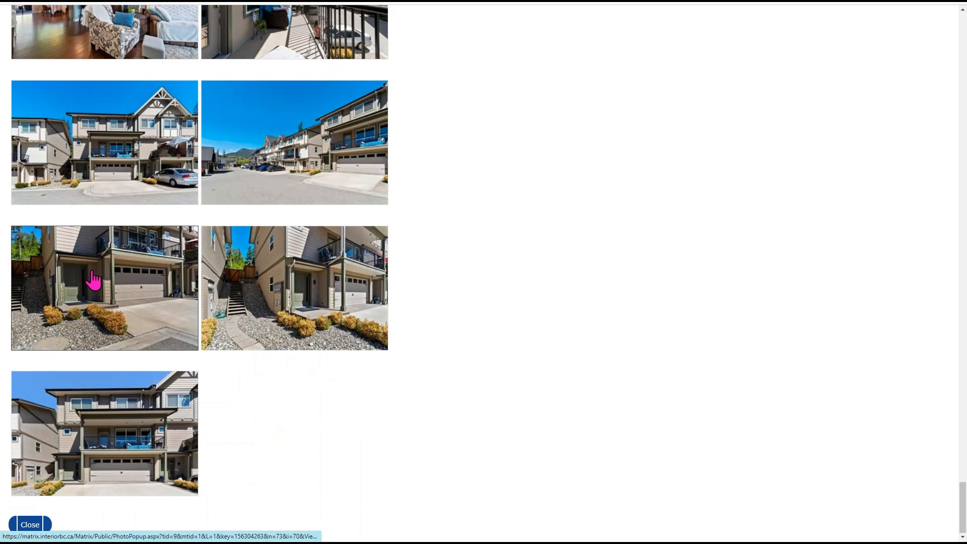
Step: Enlarge the second listing's exterior photo of the front entrance, and close the listing page's find bar and photo viewer
{"action": "left_click", "coordinate": [107, 261]}
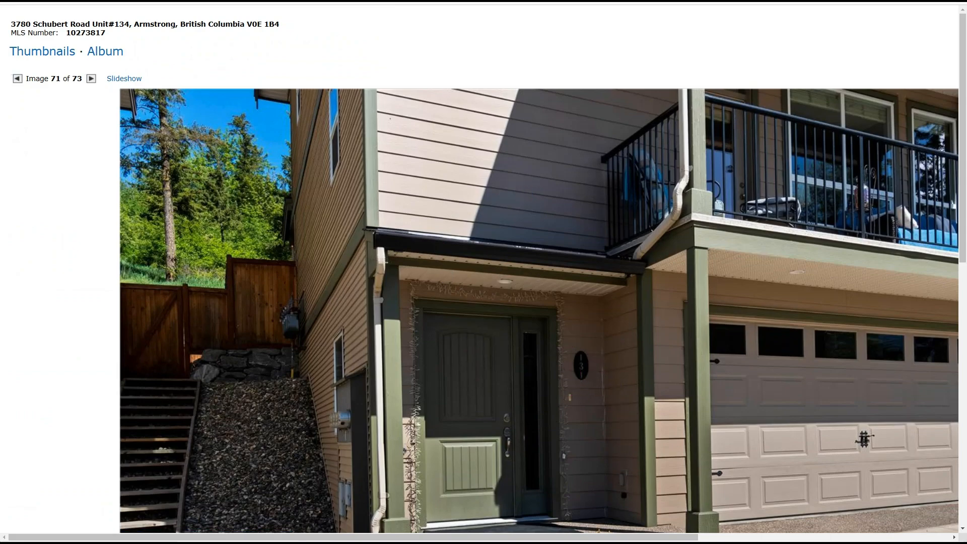
{"action": "key", "text": "ctrl+w"}
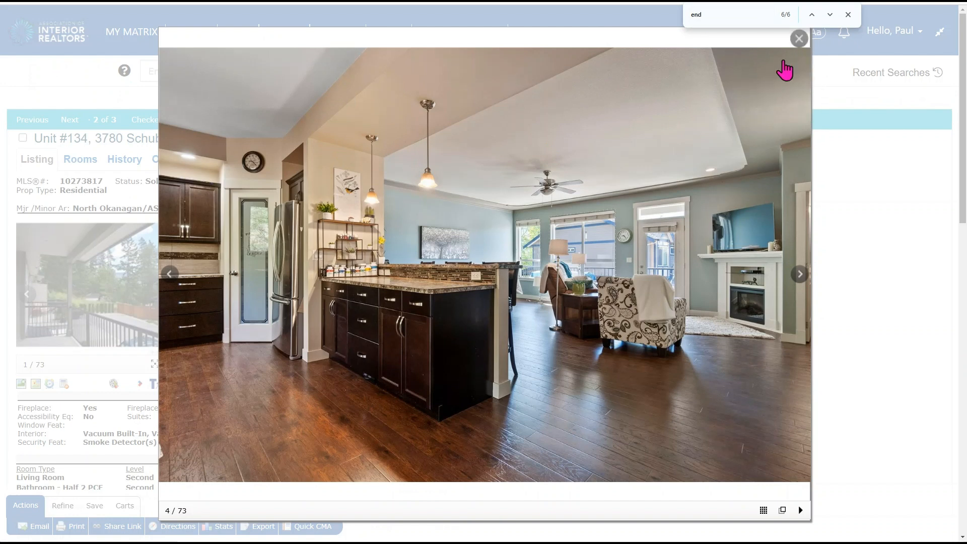
{"action": "left_click", "coordinate": [849, 14]}
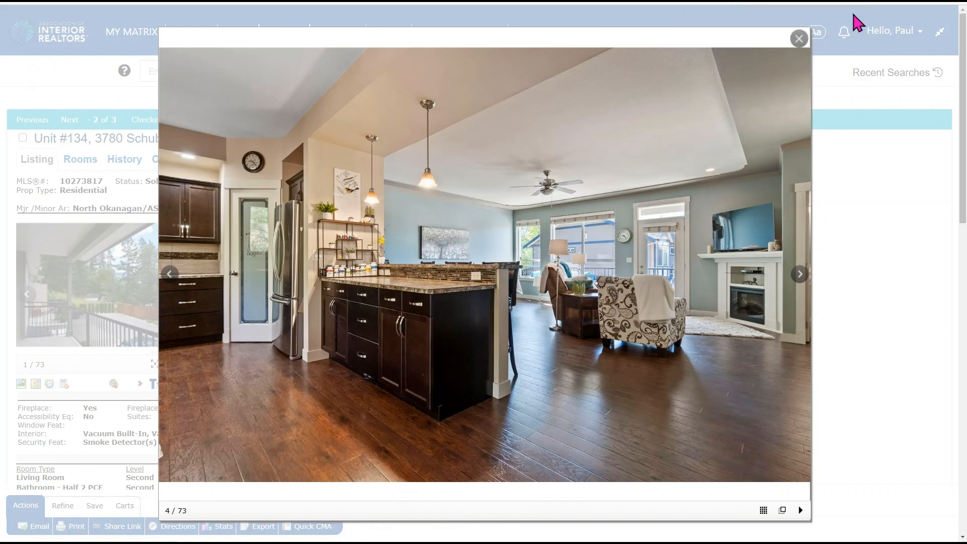
{"action": "left_click", "coordinate": [796, 38]}
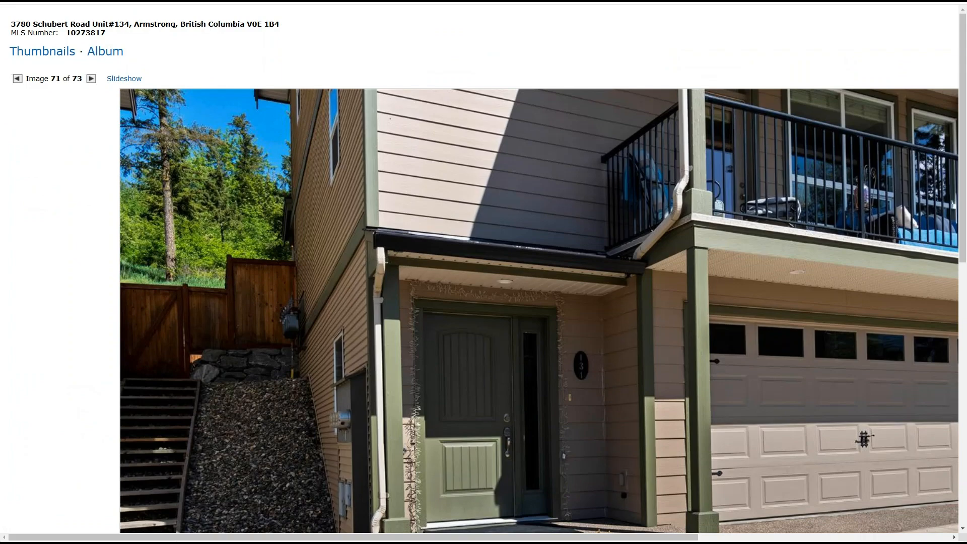
Step: Examine the enlarged entrance photo for the unit's position, step through the last exterior and first gallery photos, and close the photo window
{"action": "scroll", "coordinate": [523, 309], "scroll_direction": "down", "scroll_amount": 3}
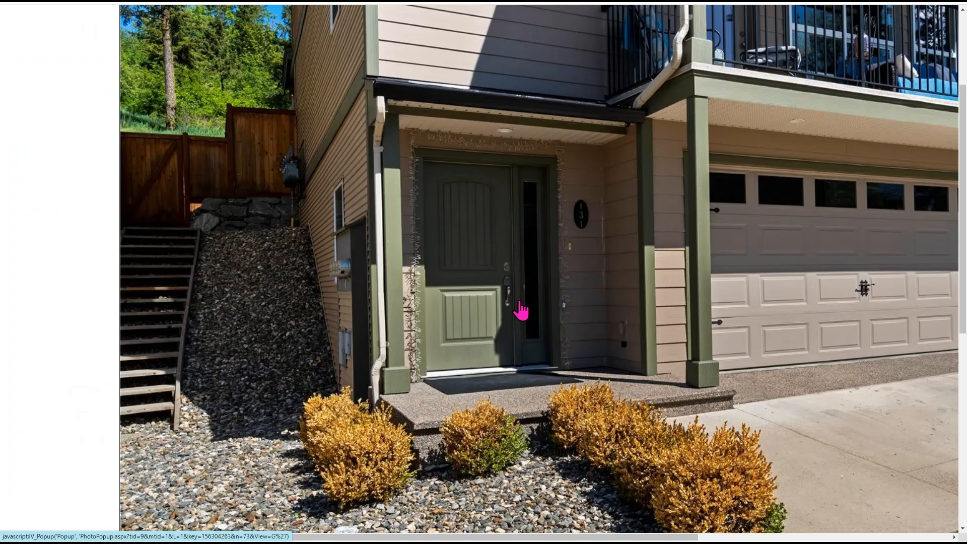
{"action": "scroll", "coordinate": [525, 301], "scroll_direction": "up", "scroll_amount": 1}
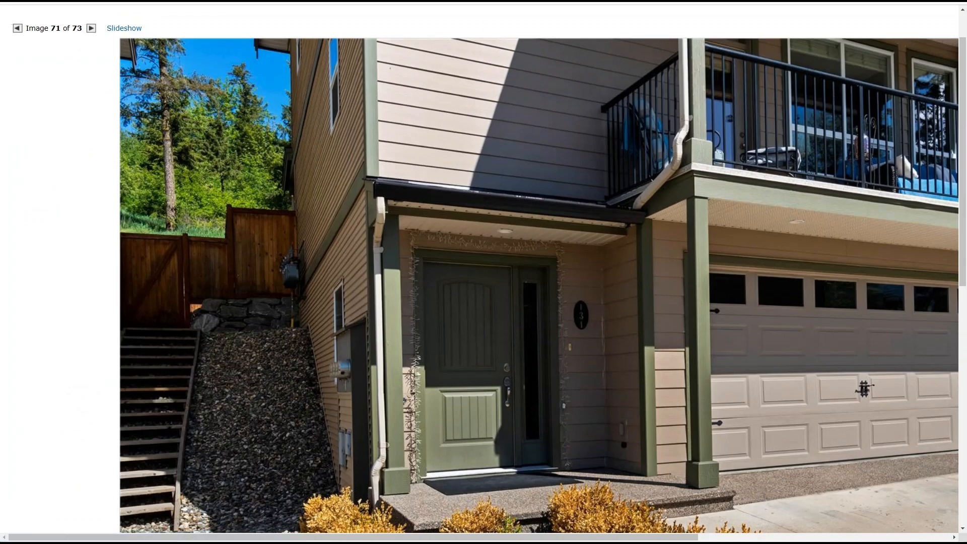
{"action": "scroll", "coordinate": [691, 518], "scroll_direction": "up", "scroll_amount": 1}
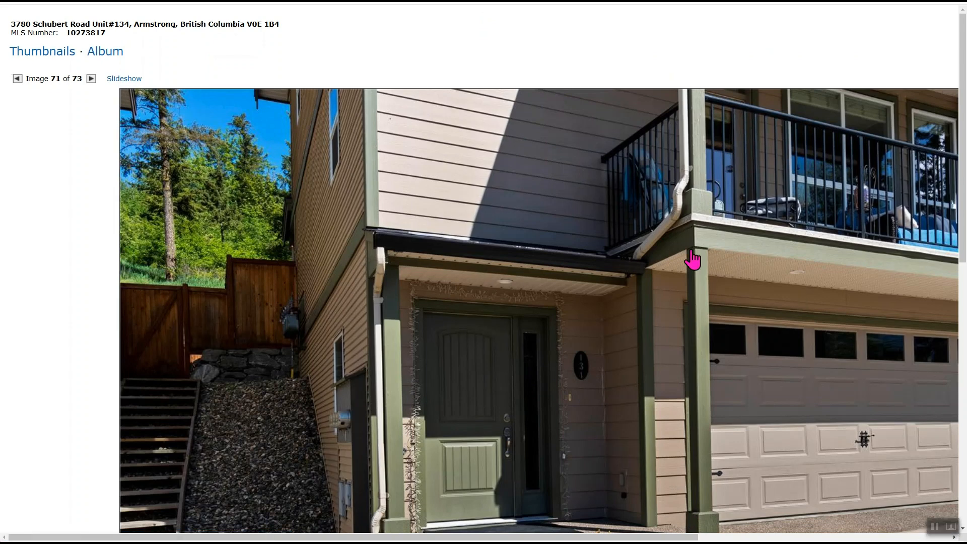
{"action": "left_click", "coordinate": [91, 78]}
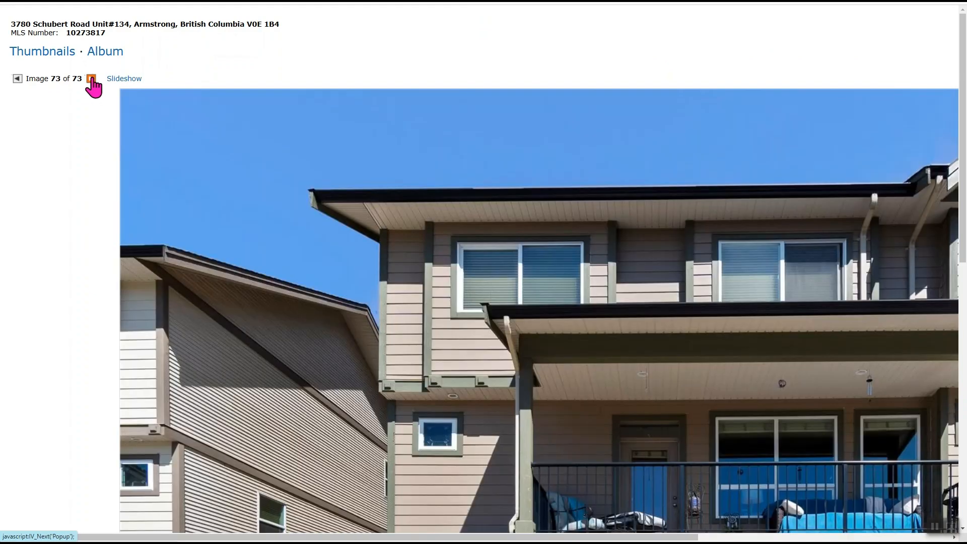
{"action": "scroll", "coordinate": [207, 168], "scroll_direction": "down", "scroll_amount": 6}
{"action": "scroll", "coordinate": [78, 39], "scroll_direction": "up", "scroll_amount": 6}
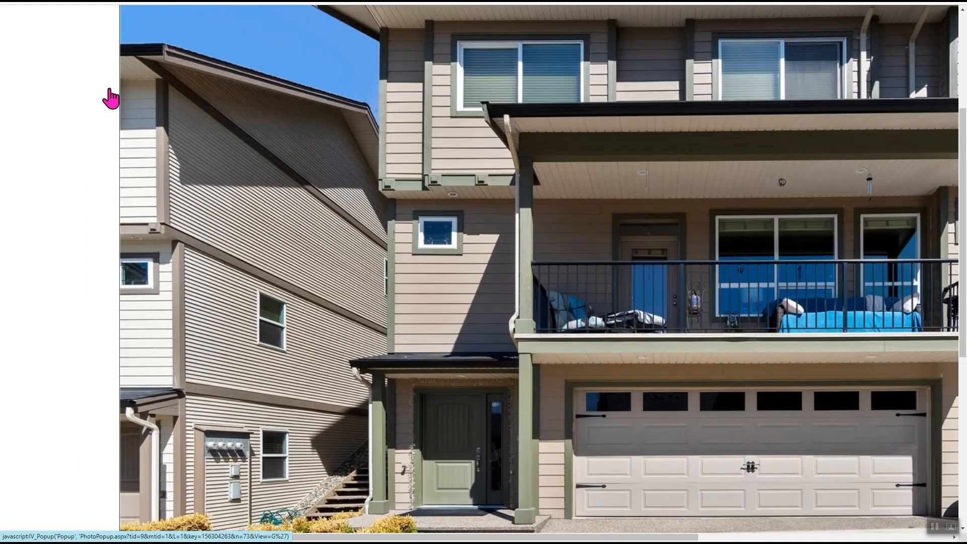
{"action": "left_click", "coordinate": [88, 79]}
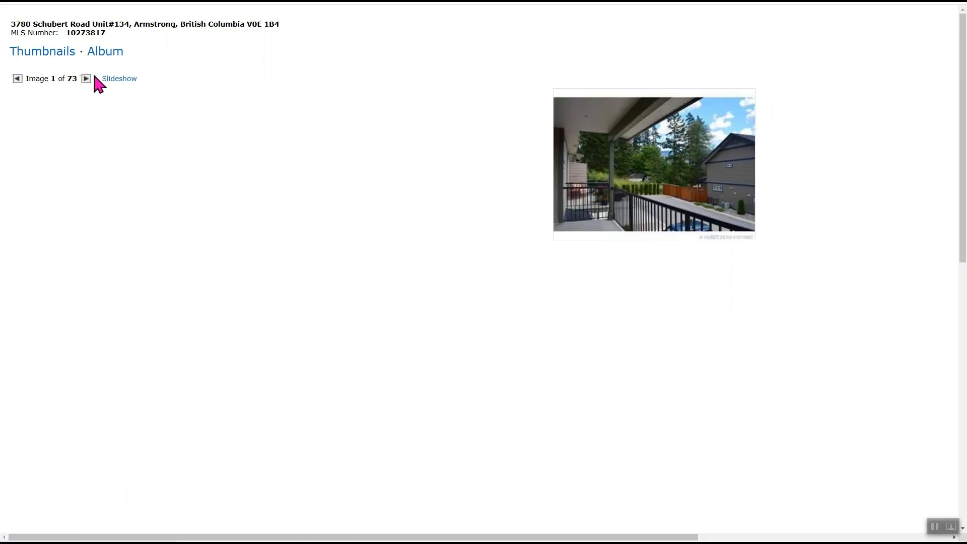
{"action": "left_click", "coordinate": [89, 79]}
{"action": "scroll", "coordinate": [261, 121], "scroll_direction": "down", "scroll_amount": 1}
{"action": "scroll", "coordinate": [260, 115], "scroll_direction": "up", "scroll_amount": 1}
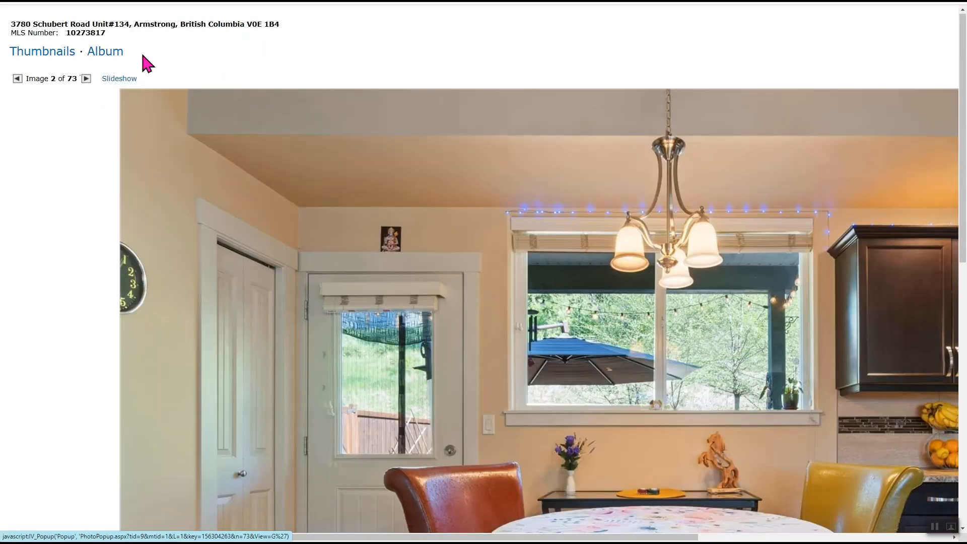
{"action": "key", "text": "ctrl+w"}
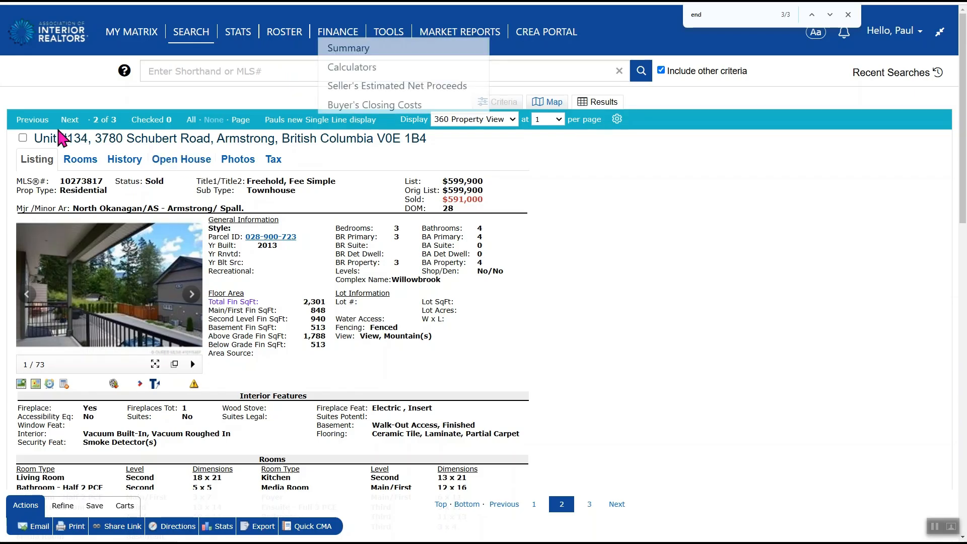
Step: Go to the third listing of the high-priced sales search and browse its first photos
{"action": "left_click", "coordinate": [70, 121]}
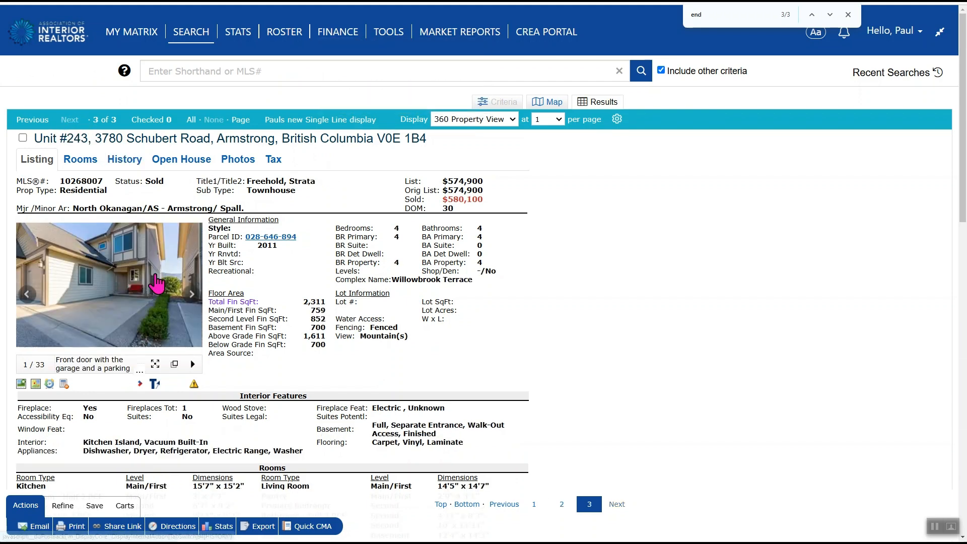
{"action": "left_click", "coordinate": [191, 294]}
{"action": "left_click", "coordinate": [192, 294]}
{"action": "left_click", "coordinate": [192, 294]}
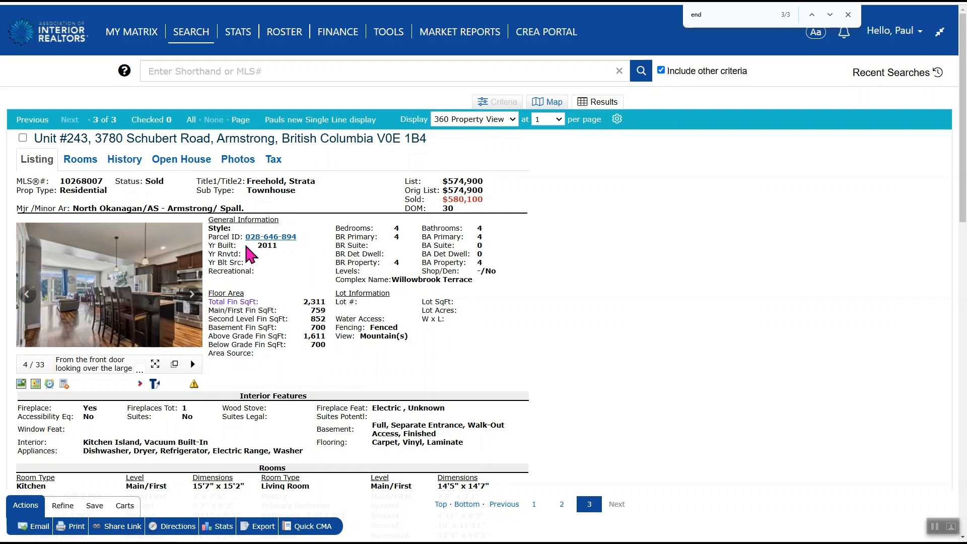
Step: Switch back to the sales analysis app's Sales Over Time plot and clear the point selection
{"action": "key", "text": "alt+Tab"}
{"action": "key", "text": "alt+Tab"}
{"action": "scroll", "coordinate": [365, 194], "scroll_direction": "up", "scroll_amount": 5}
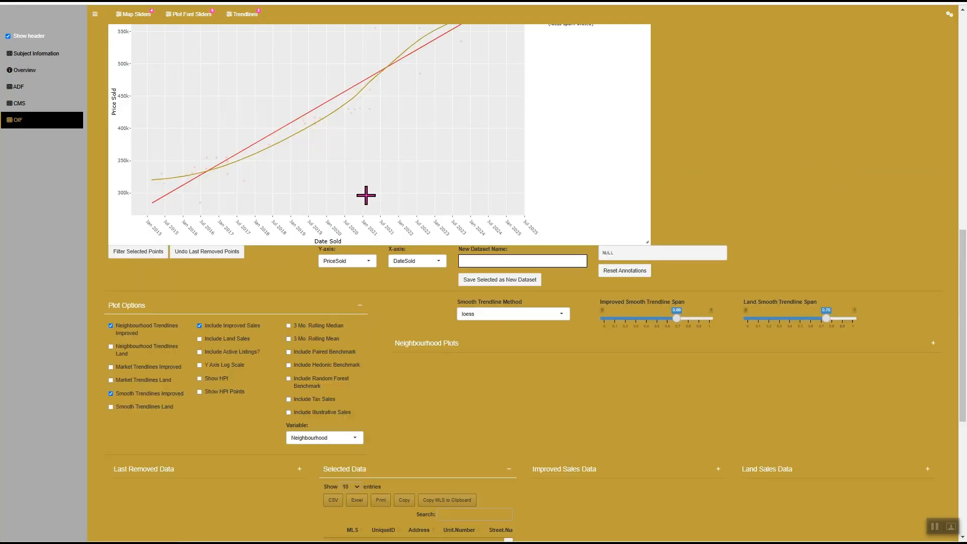
{"action": "left_click_drag", "start_coordinate": [473, 132], "coordinate": [438, 108]}
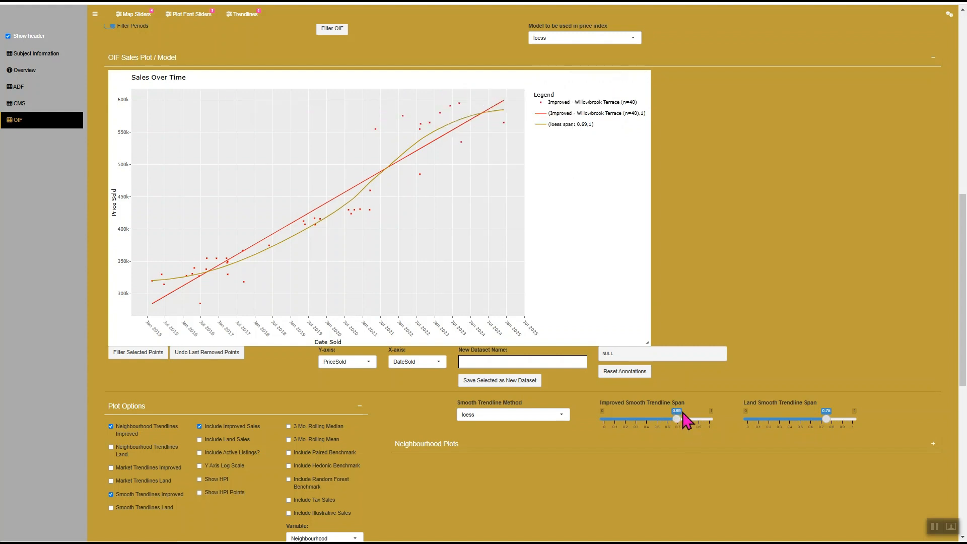
Step: Try an improved smooth trendline span of 0.98, and settle on 0.86
{"action": "left_click_drag", "start_coordinate": [677, 420], "coordinate": [708, 419]}
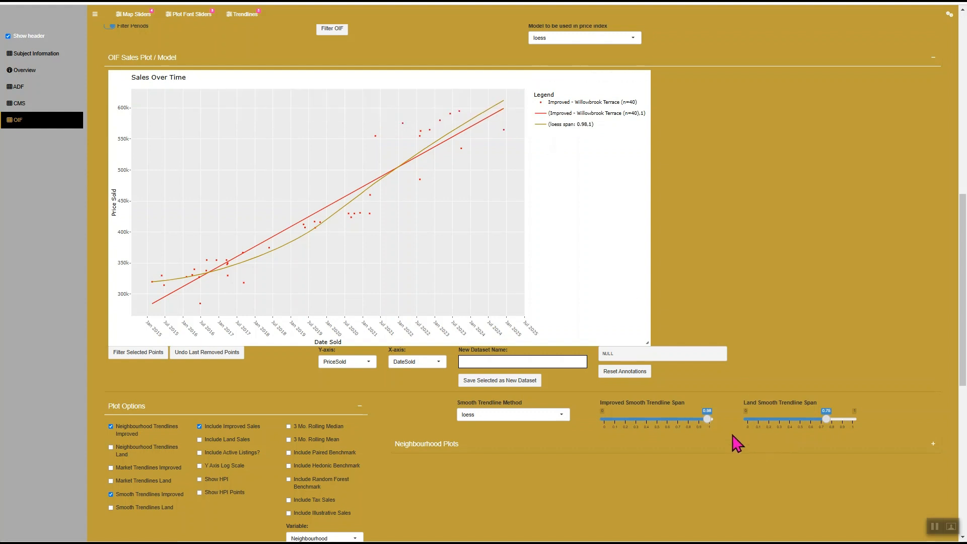
{"action": "left_click_drag", "start_coordinate": [707, 420], "coordinate": [695, 420]}
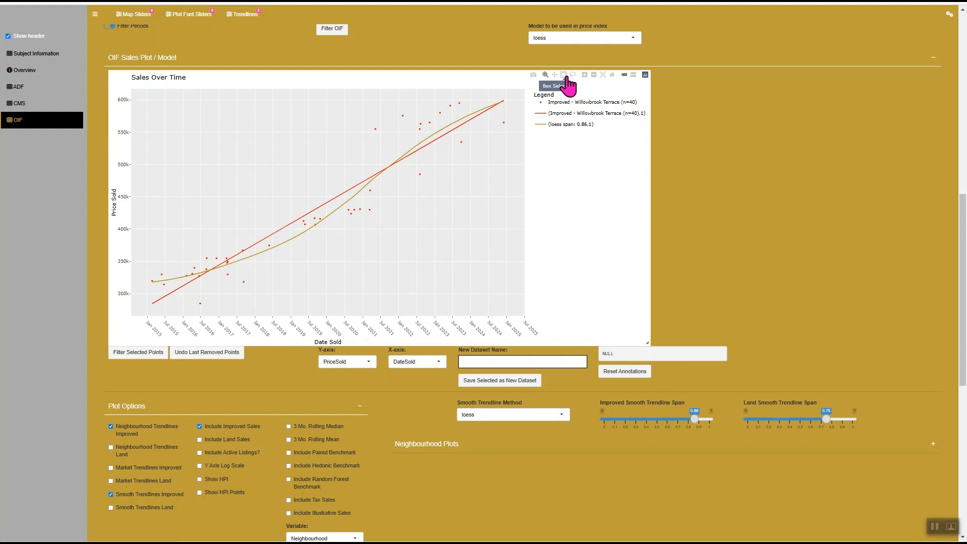
Step: Box-select the sales from about mid-2022 onward, review them in the Selected Data table and on the plot, and clear the selection
{"action": "left_click_drag", "start_coordinate": [408, 90], "coordinate": [509, 190]}
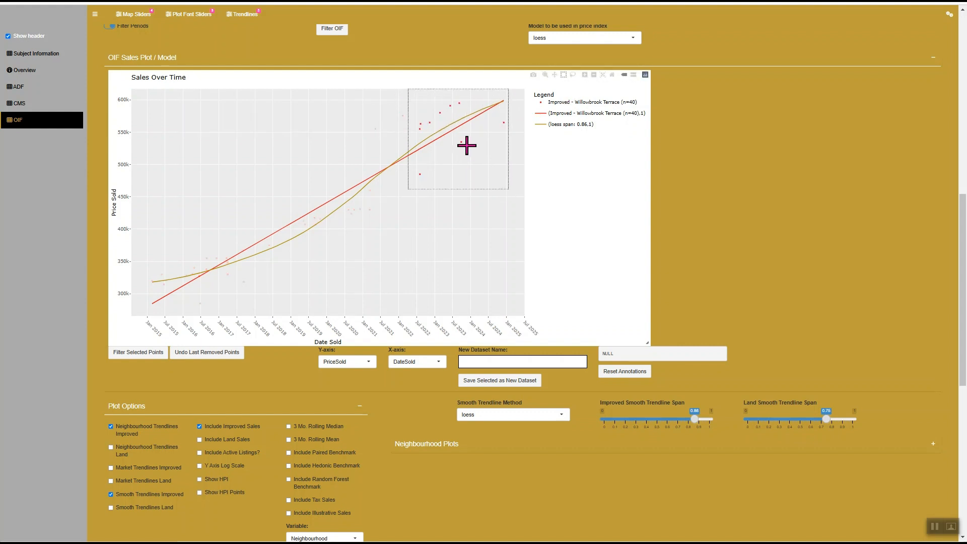
{"action": "scroll", "coordinate": [660, 209], "scroll_direction": "down", "scroll_amount": 6}
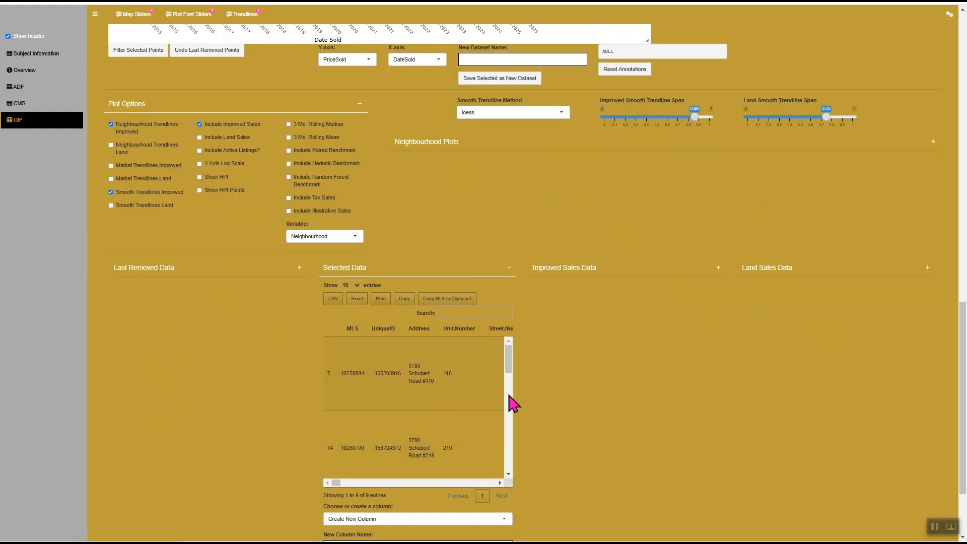
{"action": "scroll", "coordinate": [467, 363], "scroll_direction": "down", "scroll_amount": 2}
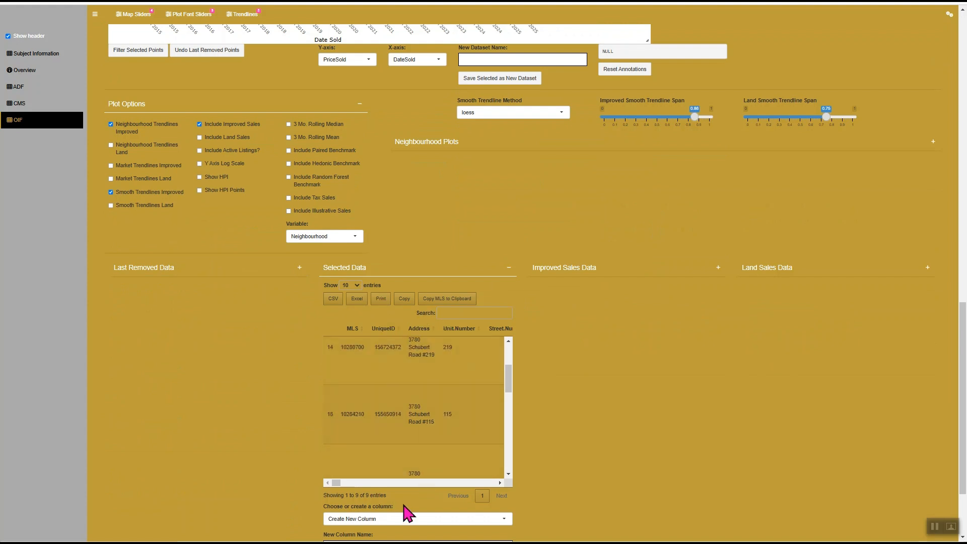
{"action": "scroll", "coordinate": [579, 428], "scroll_direction": "up", "scroll_amount": 11}
{"action": "scroll", "coordinate": [484, 262], "scroll_direction": "down", "scroll_amount": 3}
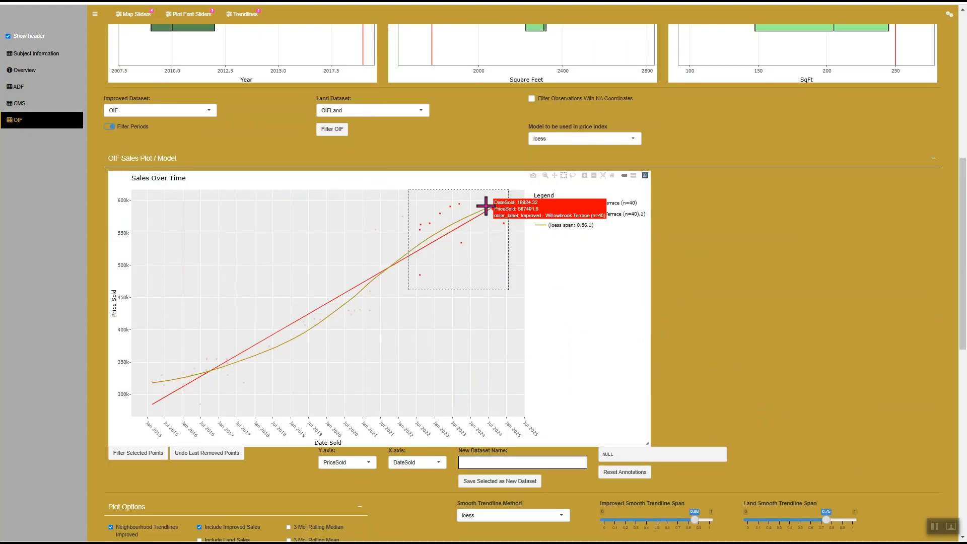
{"action": "mouse_move", "coordinate": [507, 219]}
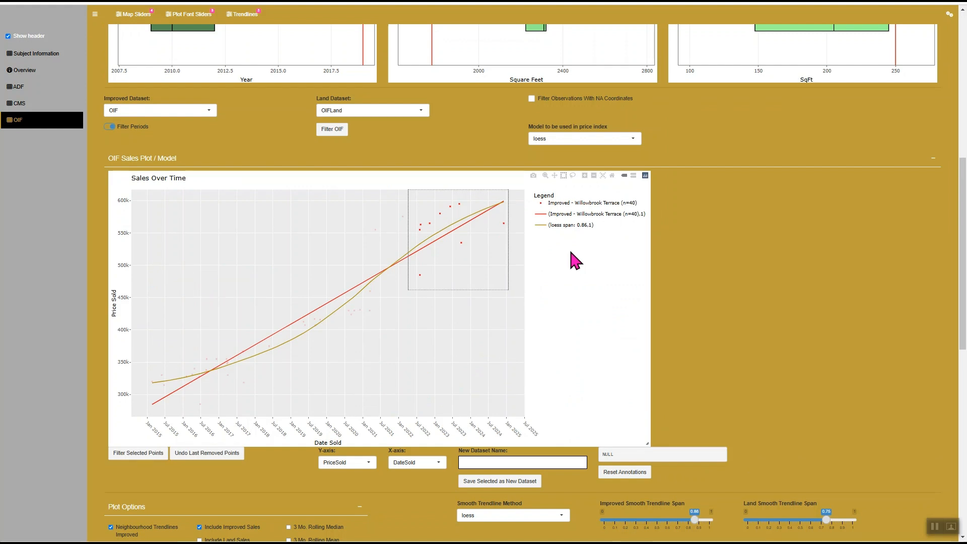
{"action": "double_click", "coordinate": [518, 230]}
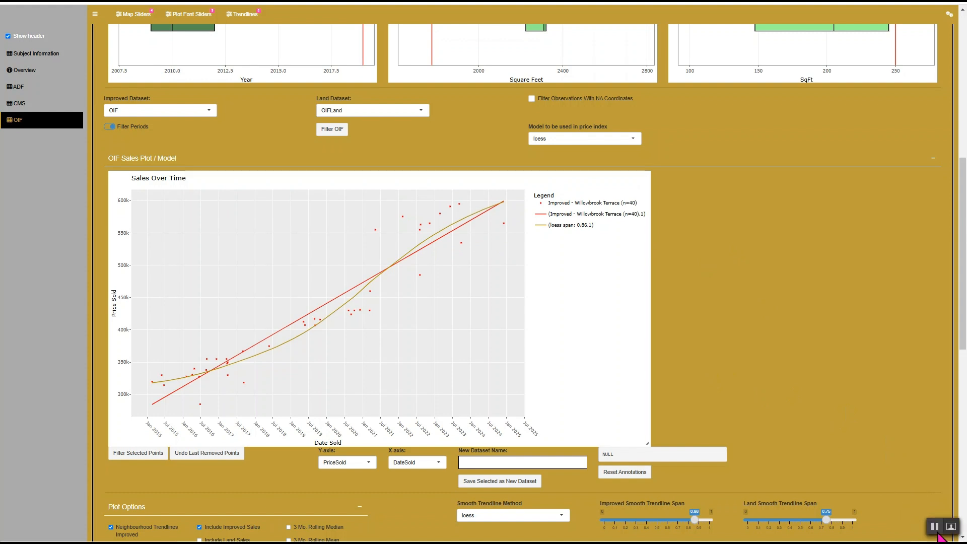
{"action": "scroll", "coordinate": [857, 247], "scroll_direction": "up", "scroll_amount": 2}
{"action": "scroll", "coordinate": [879, 297], "scroll_direction": "up", "scroll_amount": 3}
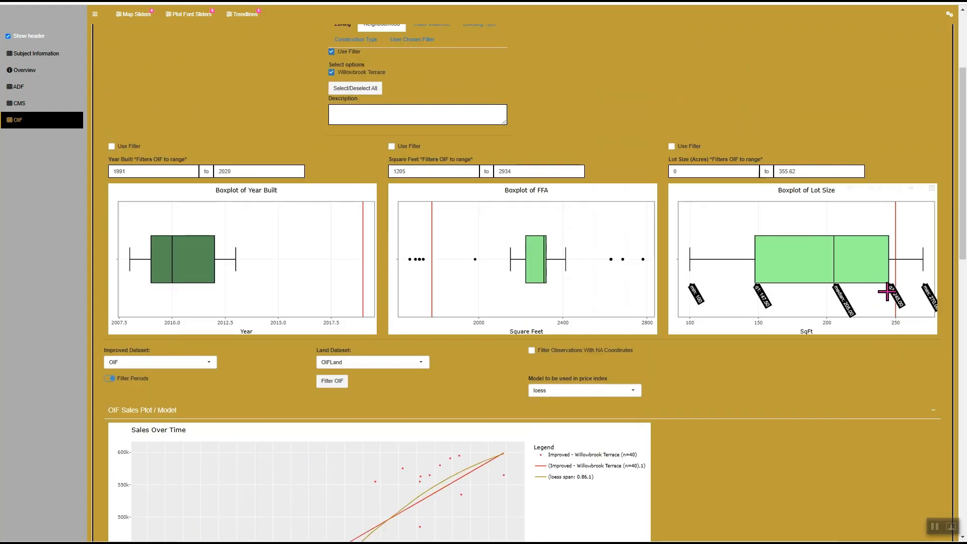
{"action": "scroll", "coordinate": [885, 287], "scroll_direction": "down", "scroll_amount": 6}
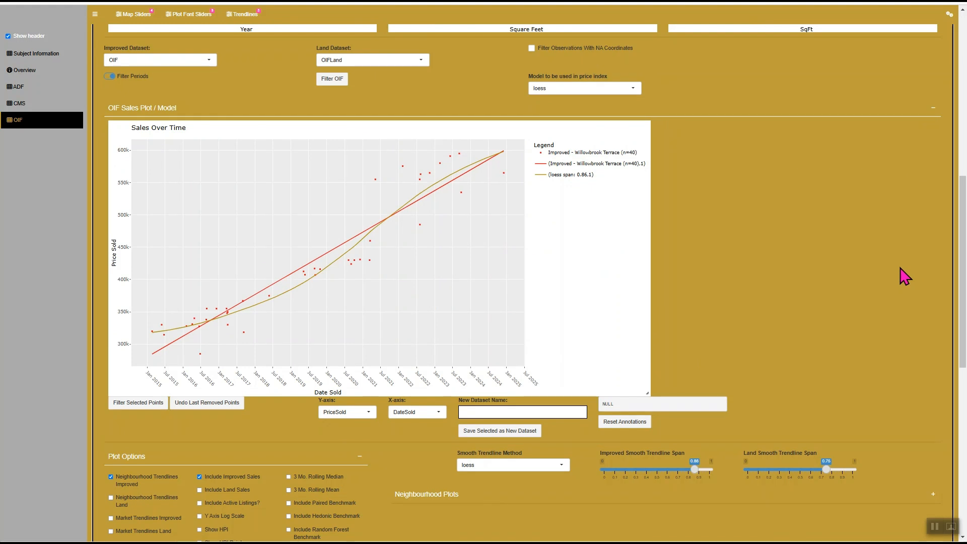
{"action": "left_click", "coordinate": [935, 528]}
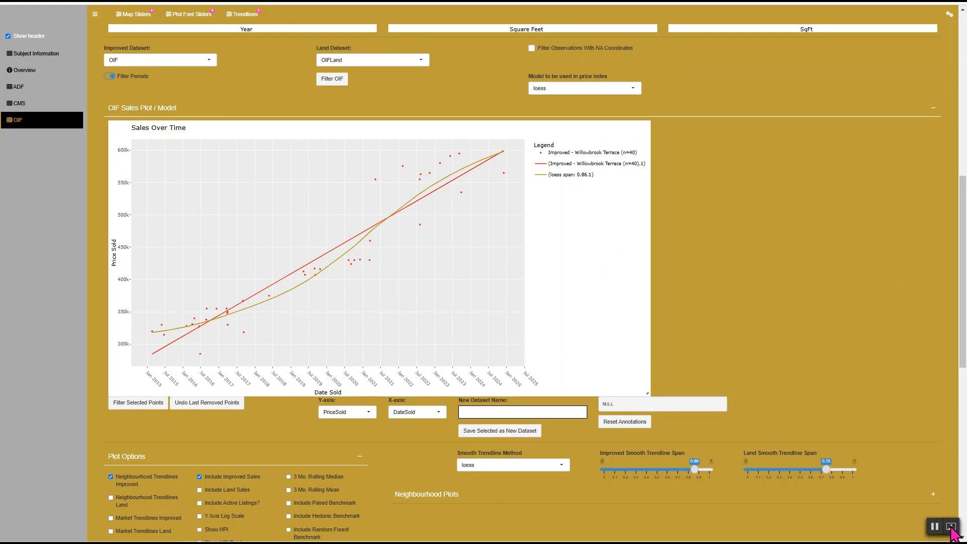